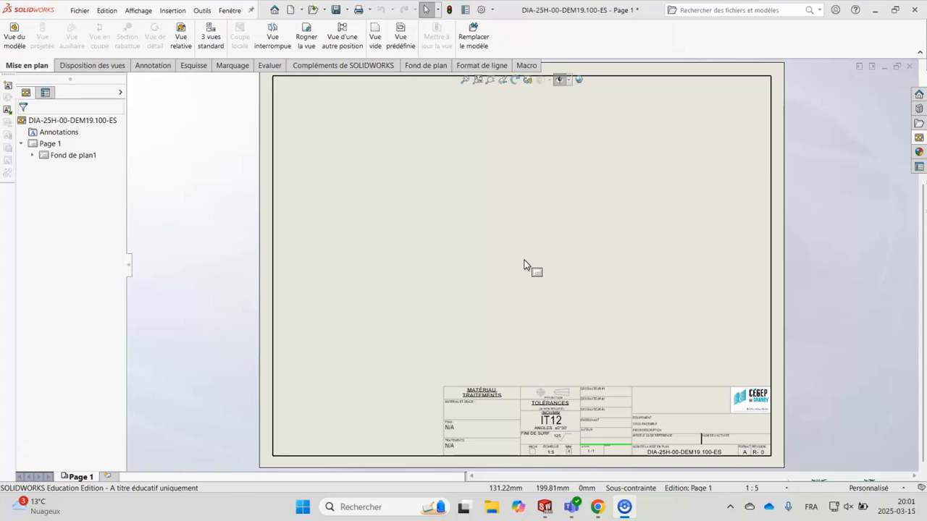
Switch to the DIA-25H-00-DEM19.100-ES part and examine the drilled base plate and its cylindrical shaft from several angles
{"action": "left_click", "coordinate": [515, 248]}
{"action": "left_click", "coordinate": [548, 497]}
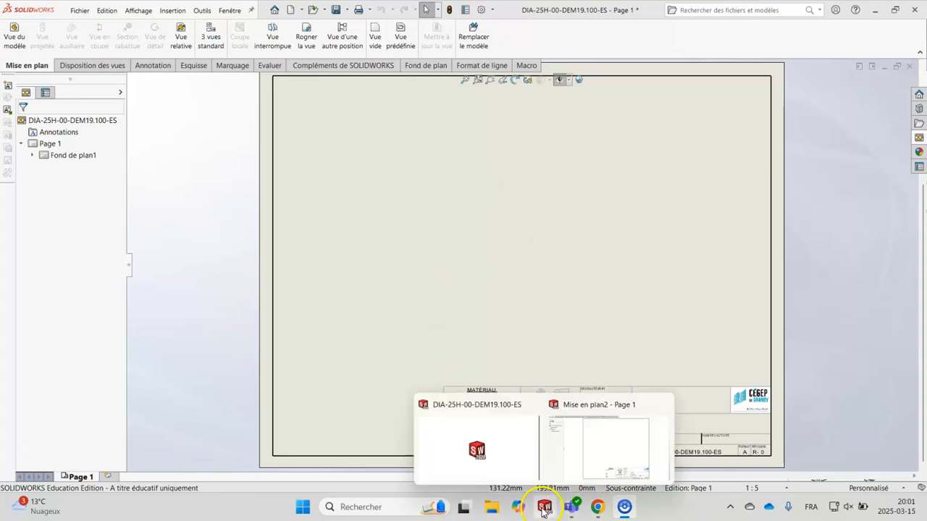
{"action": "left_click", "coordinate": [511, 453]}
{"action": "middle_click_drag", "start_coordinate": [632, 385], "coordinate": [655, 404]}
{"action": "middle_click_drag", "start_coordinate": [687, 312], "coordinate": [660, 385]}
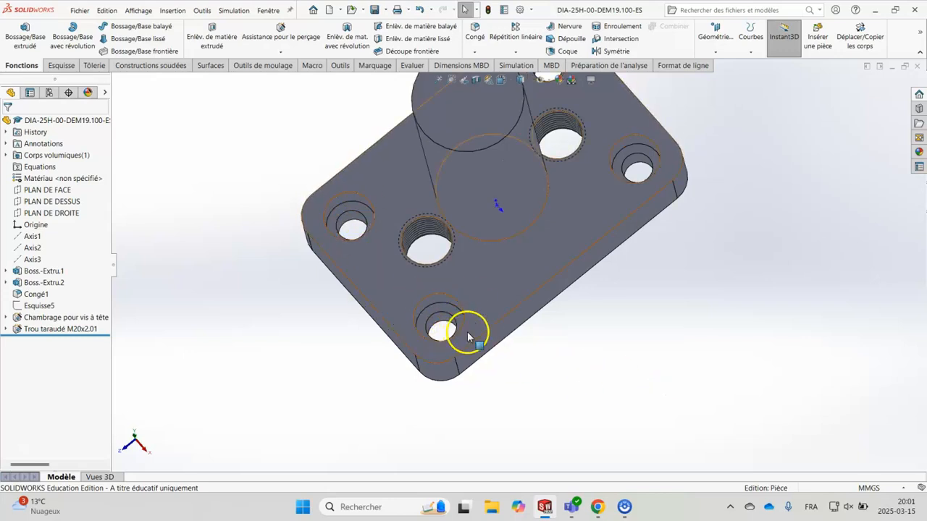
{"action": "middle_click_drag", "start_coordinate": [424, 249], "coordinate": [426, 221]}
{"action": "scroll", "coordinate": [582, 308], "scroll_direction": "up", "scroll_amount": 3}
{"action": "middle_click_drag", "start_coordinate": [586, 311], "coordinate": [653, 329]}
{"action": "middle_click_drag", "start_coordinate": [562, 228], "coordinate": [586, 151]}
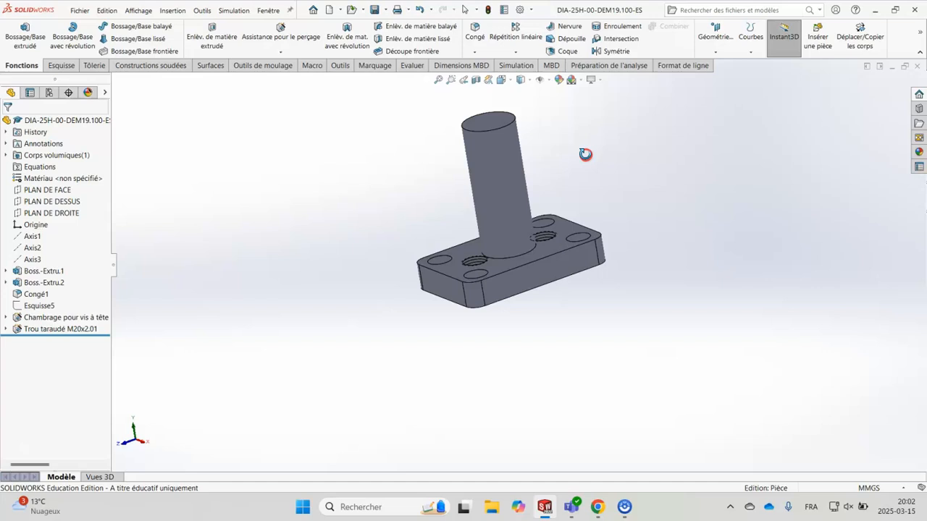
{"action": "left_click", "coordinate": [527, 193]}
{"action": "middle_click_drag", "start_coordinate": [518, 210], "coordinate": [533, 207]}
{"action": "scroll", "coordinate": [521, 204], "scroll_direction": "down", "scroll_amount": 6}
{"action": "scroll", "coordinate": [514, 238], "scroll_direction": "up", "scroll_amount": 6}
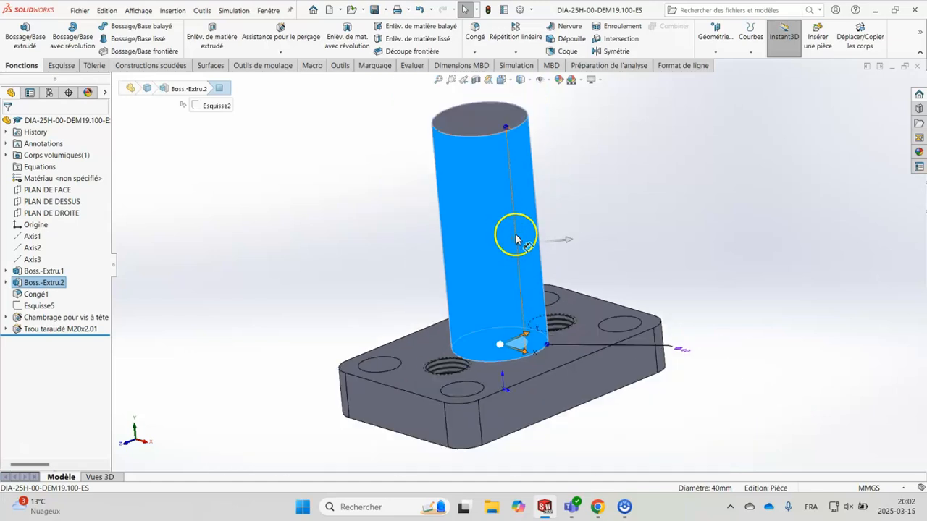
{"action": "left_click", "coordinate": [693, 205]}
{"action": "middle_click_drag", "start_coordinate": [687, 210], "coordinate": [697, 275]}
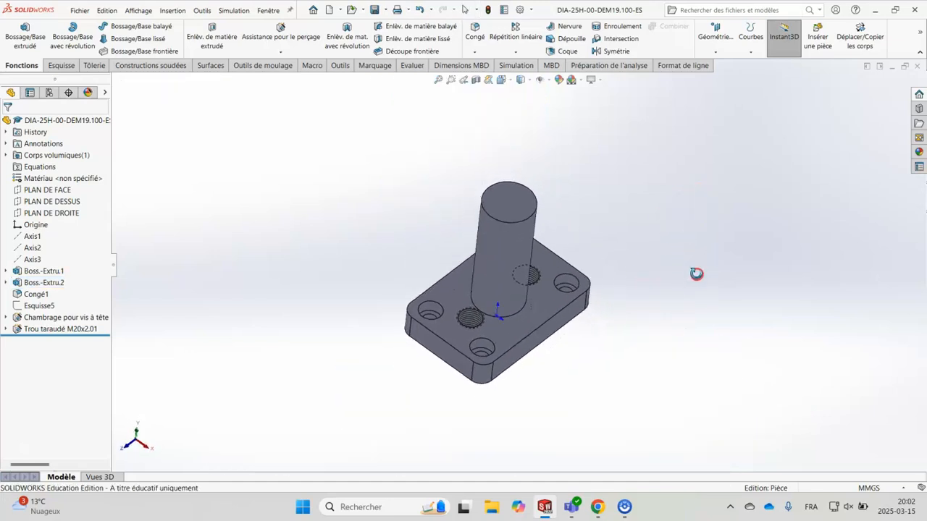
Return to the Mise en plan2 drawing and place the part's front view (Face) on the empty sheet, above and left of the title block
{"action": "mouse_move", "coordinate": [546, 507]}
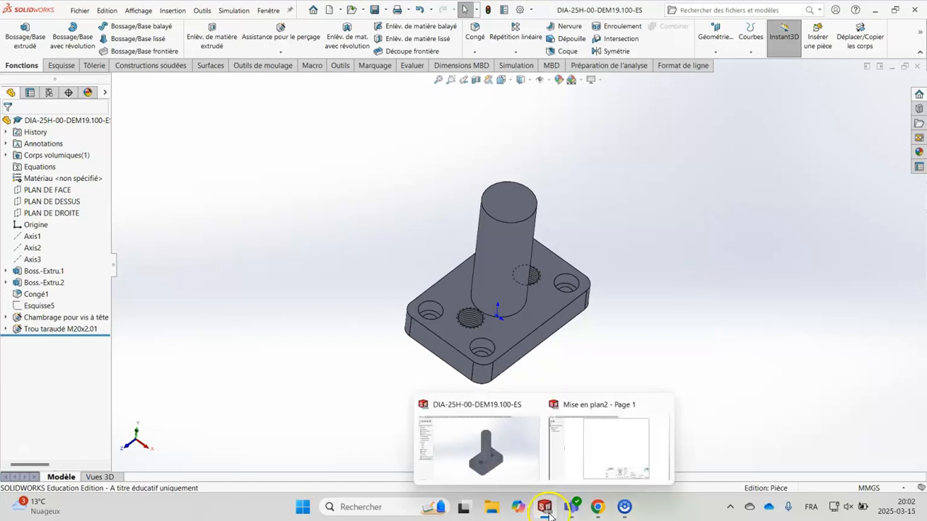
{"action": "left_click", "coordinate": [598, 455]}
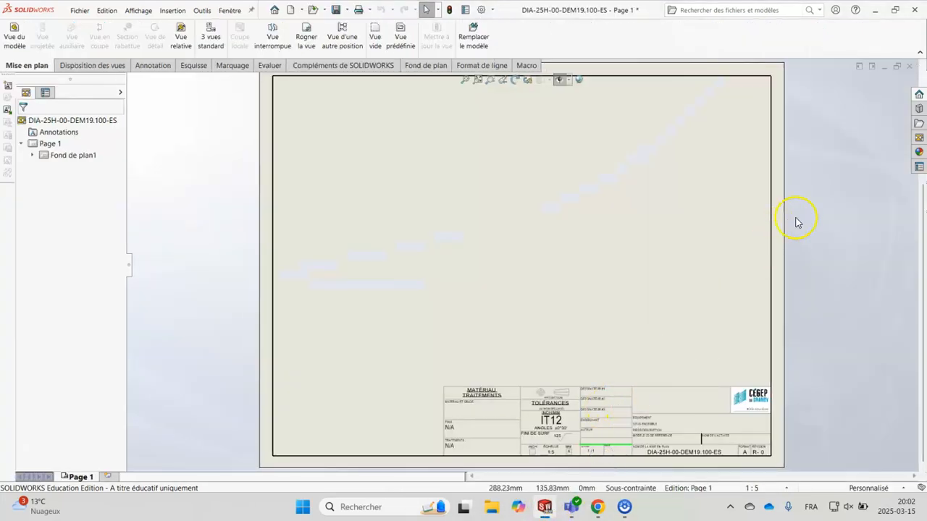
{"action": "left_click", "coordinate": [917, 138]}
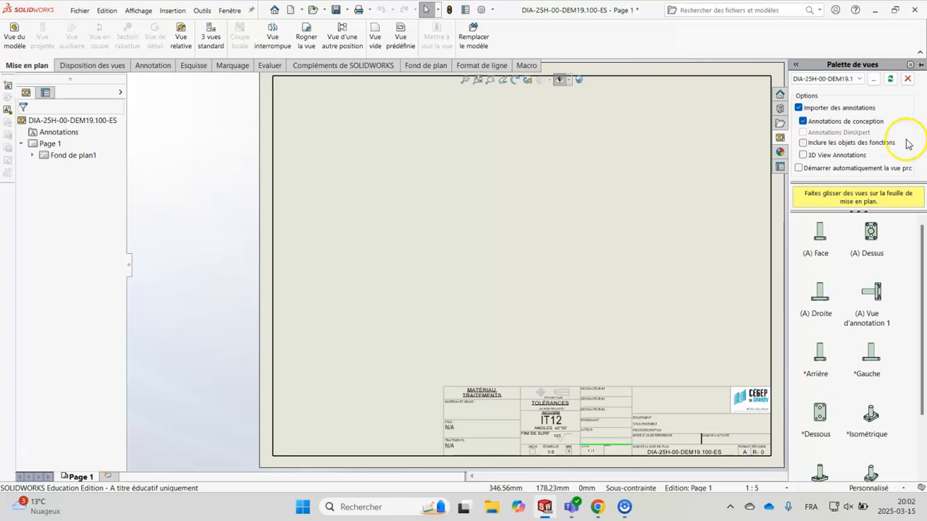
{"action": "left_click", "coordinate": [820, 239]}
{"action": "left_click_drag", "start_coordinate": [820, 239], "coordinate": [414, 290]}
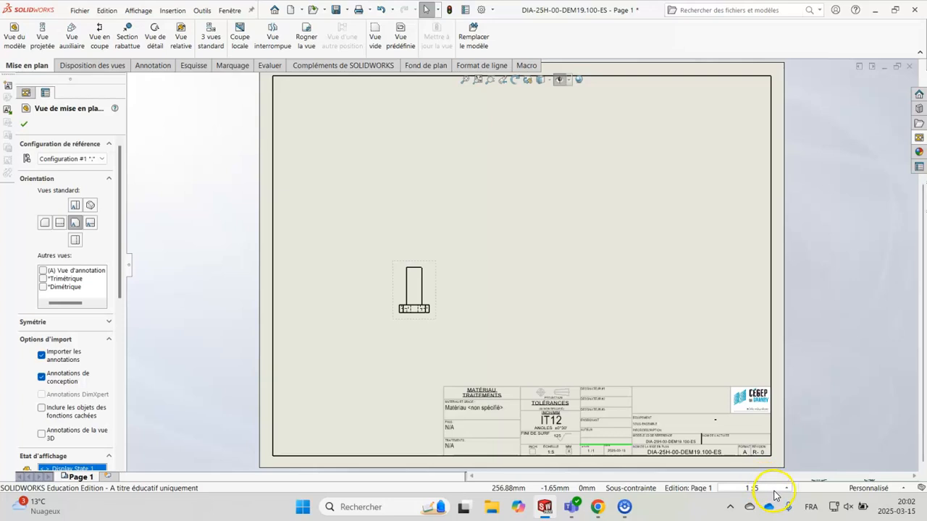
Try the sheet scales 1:2 and 1:1, moving the enlarged front view up clear of the title block
{"action": "left_click", "coordinate": [769, 489]}
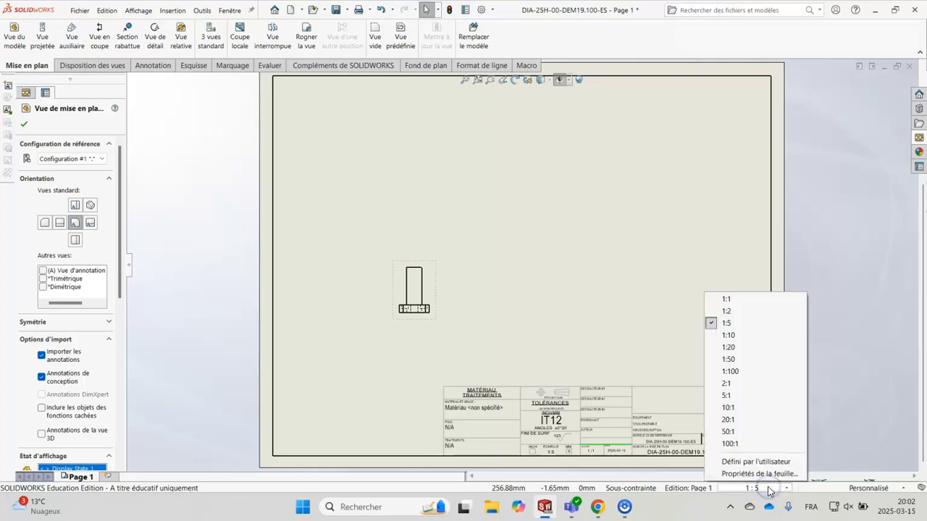
{"action": "left_click", "coordinate": [731, 310]}
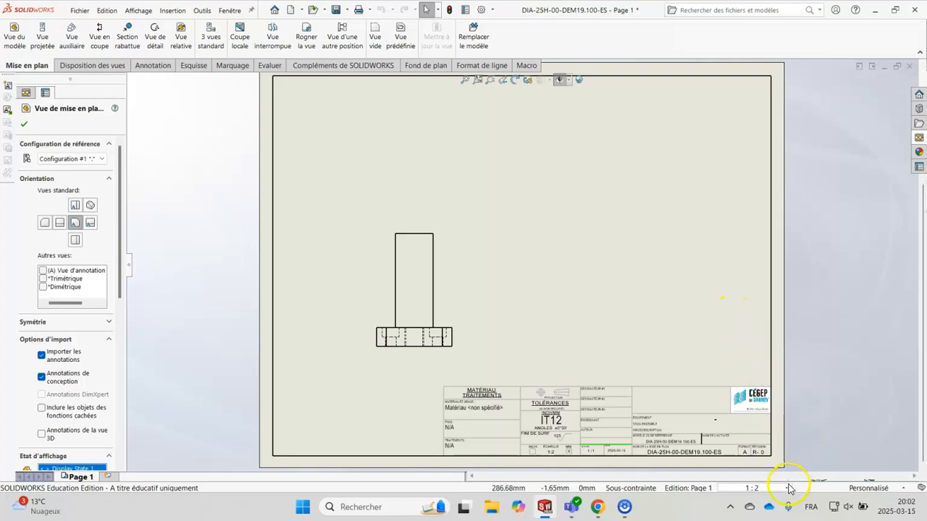
{"action": "left_click", "coordinate": [790, 489]}
{"action": "left_click", "coordinate": [740, 300]}
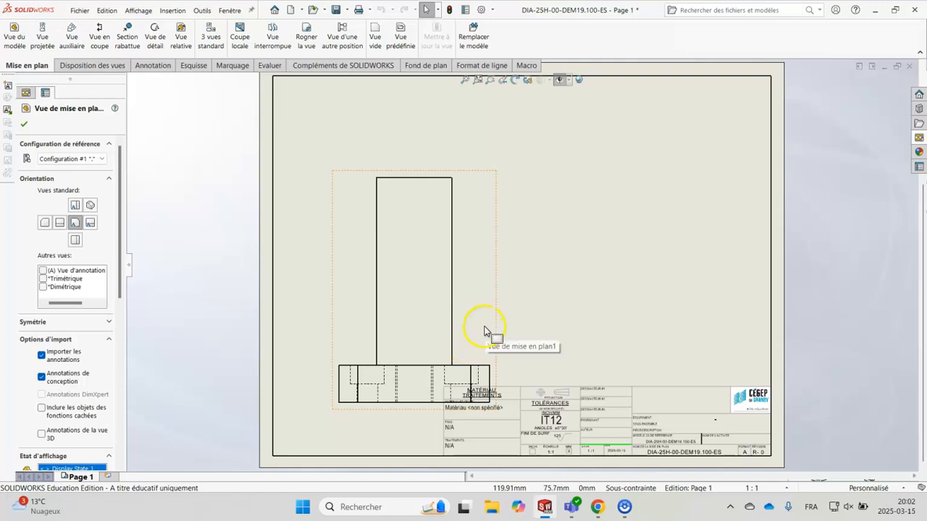
{"action": "left_click_drag", "start_coordinate": [494, 330], "coordinate": [495, 273]}
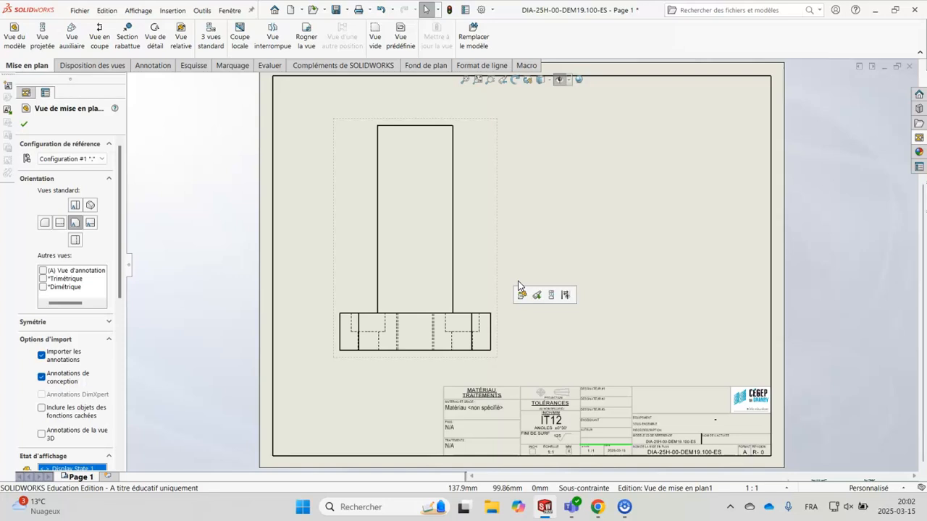
Set the sheet scale to 1:2 and move the front view slightly lower on the sheet
{"action": "left_click", "coordinate": [792, 489]}
{"action": "left_click", "coordinate": [744, 318]}
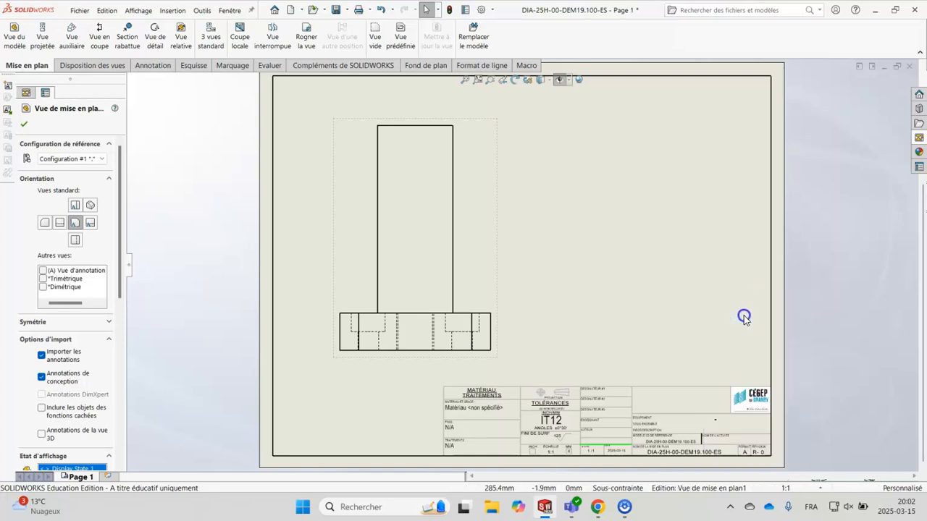
{"action": "left_click_drag", "start_coordinate": [460, 262], "coordinate": [462, 291]}
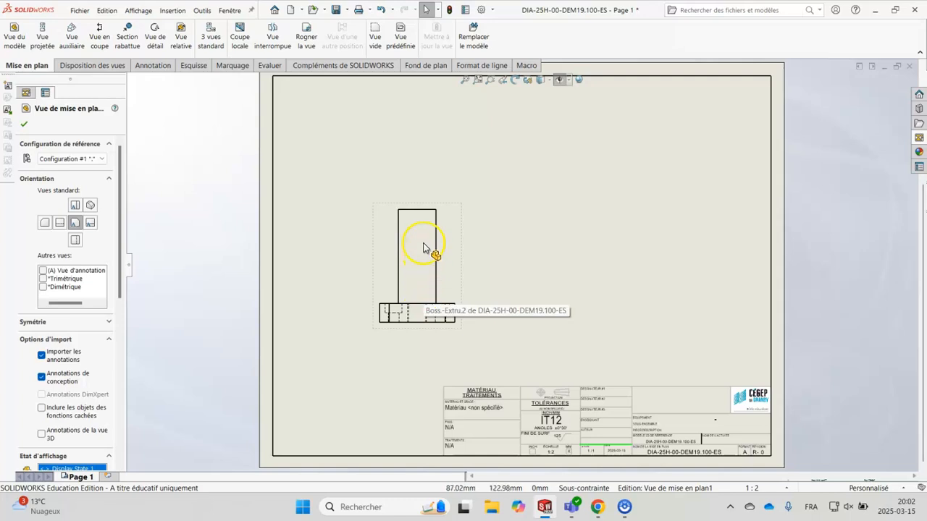
Create a broken view of the front view with two horizontal curved break lines across the upper half of the shaft
{"action": "scroll", "coordinate": [425, 245], "scroll_direction": "down", "scroll_amount": 2}
{"action": "scroll", "coordinate": [435, 243], "scroll_direction": "down", "scroll_amount": 2}
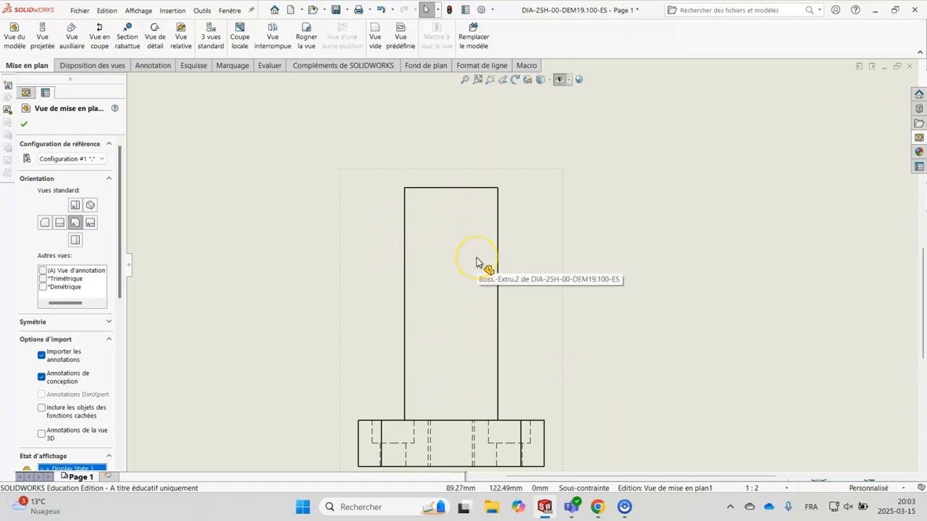
{"action": "left_click", "coordinate": [272, 40]}
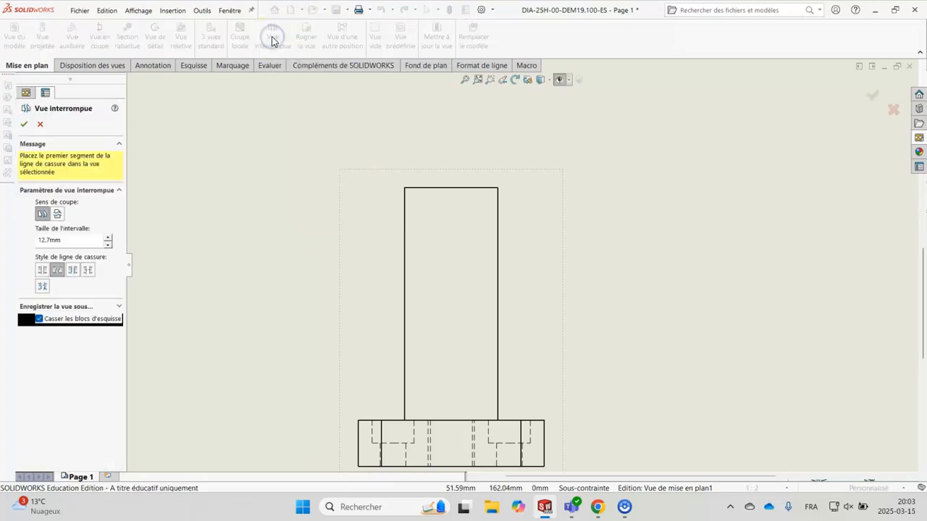
{"action": "left_click", "coordinate": [58, 215]}
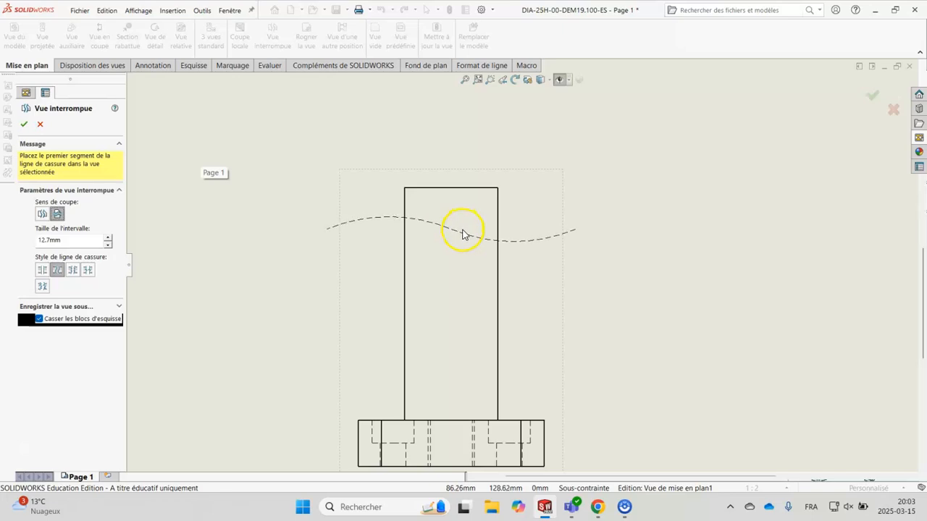
{"action": "left_click", "coordinate": [464, 234]}
{"action": "left_click", "coordinate": [464, 258]}
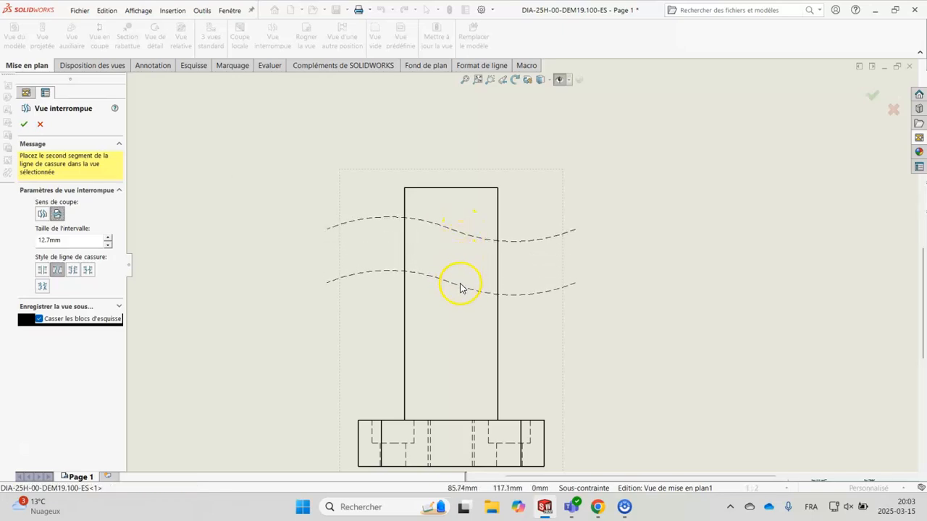
{"action": "left_click", "coordinate": [460, 320]}
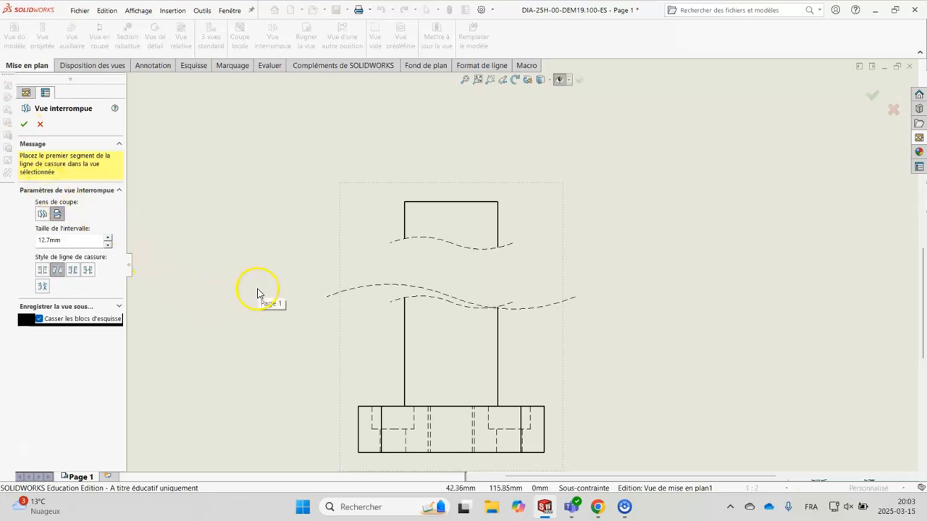
Reduce the broken view's gap size to 2.7 mm and accept the break
{"action": "scroll", "coordinate": [254, 355], "scroll_direction": "up", "scroll_amount": 4}
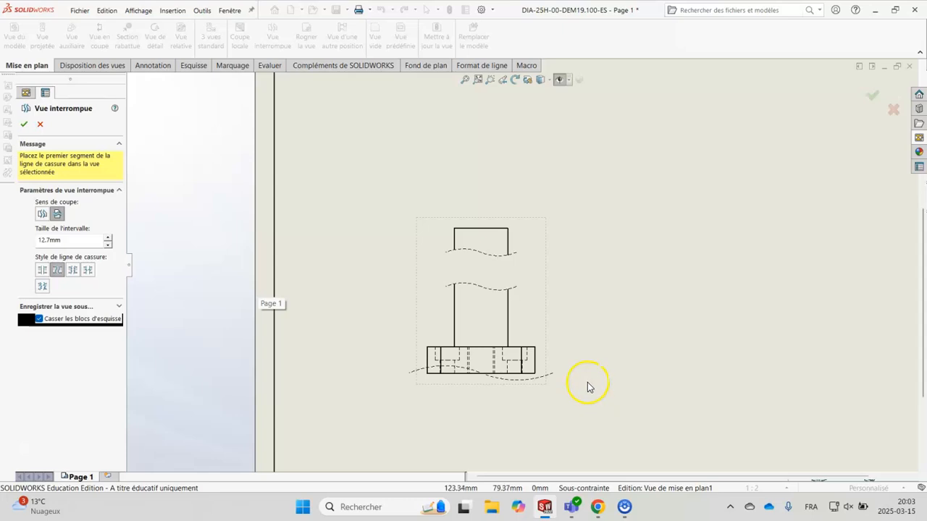
{"action": "scroll", "coordinate": [588, 351], "scroll_direction": "down", "scroll_amount": 1}
{"action": "scroll", "coordinate": [497, 317], "scroll_direction": "down", "scroll_amount": 2}
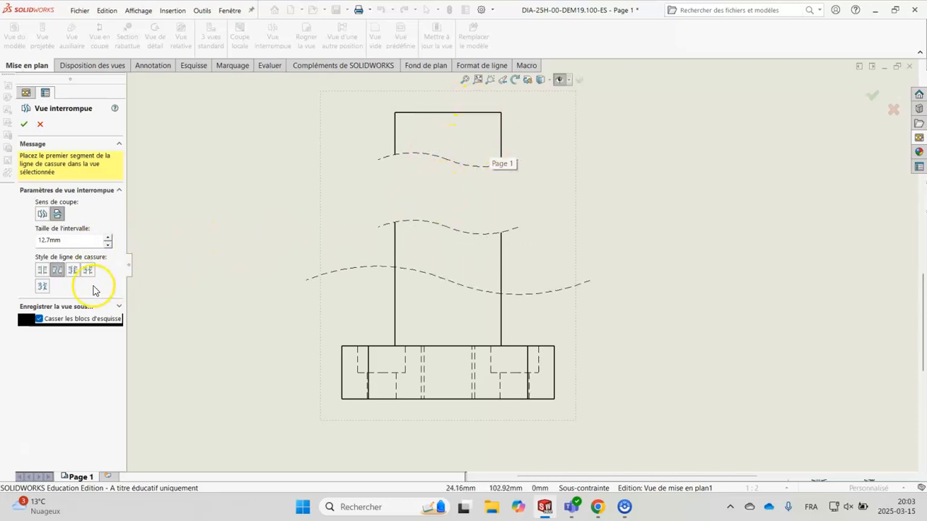
{"action": "left_click", "coordinate": [107, 245]}
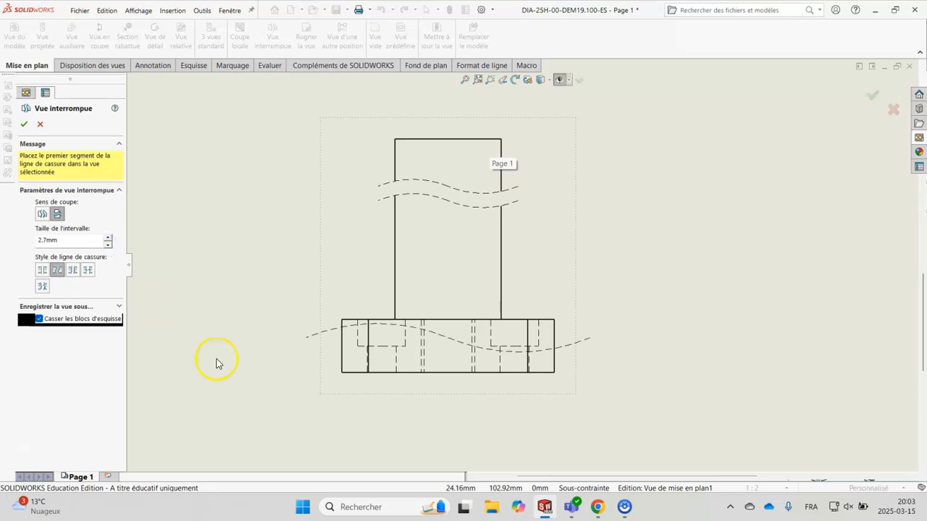
{"action": "scroll", "coordinate": [613, 255], "scroll_direction": "up", "scroll_amount": 3}
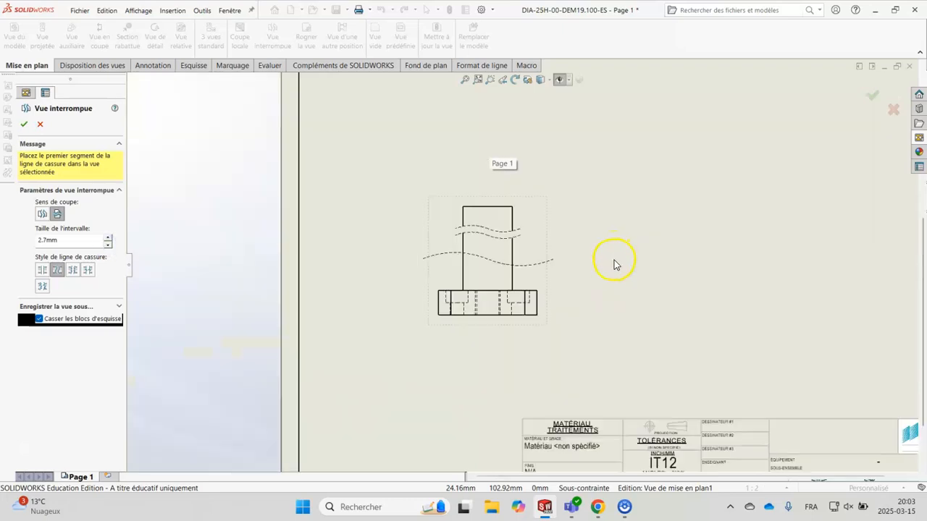
{"action": "scroll", "coordinate": [615, 331], "scroll_direction": "up", "scroll_amount": 2}
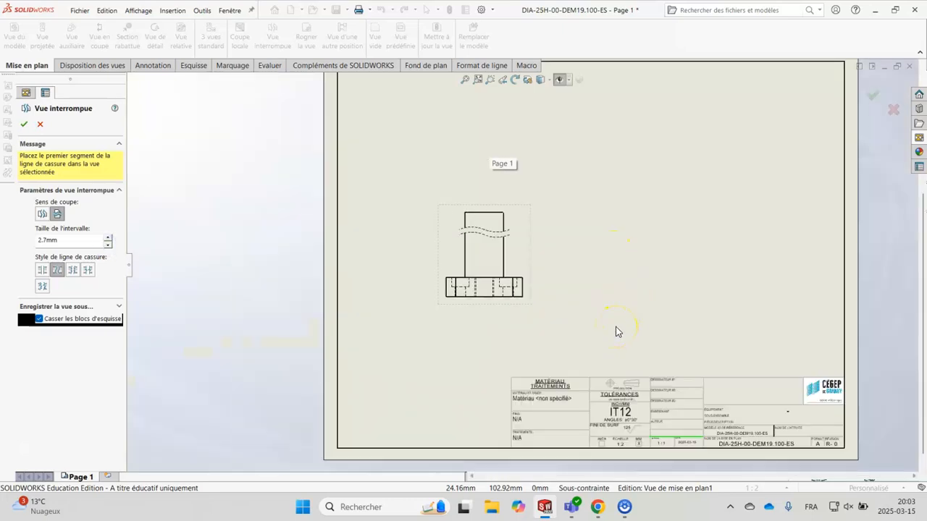
{"action": "scroll", "coordinate": [532, 246], "scroll_direction": "down", "scroll_amount": 3}
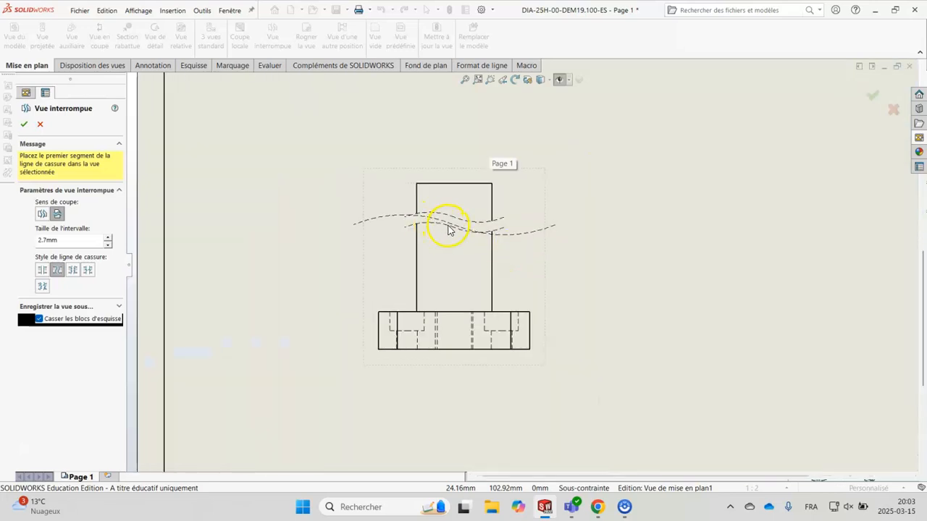
{"action": "left_click", "coordinate": [24, 125]}
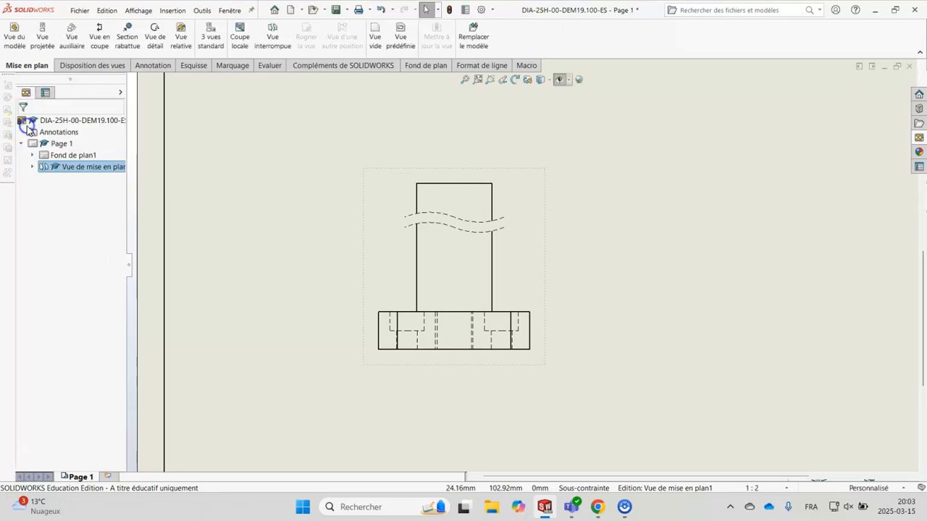
Move the lower break line further down the shaft so a longer section is removed from the broken view
{"action": "left_click", "coordinate": [458, 233]}
{"action": "left_click", "coordinate": [469, 236]}
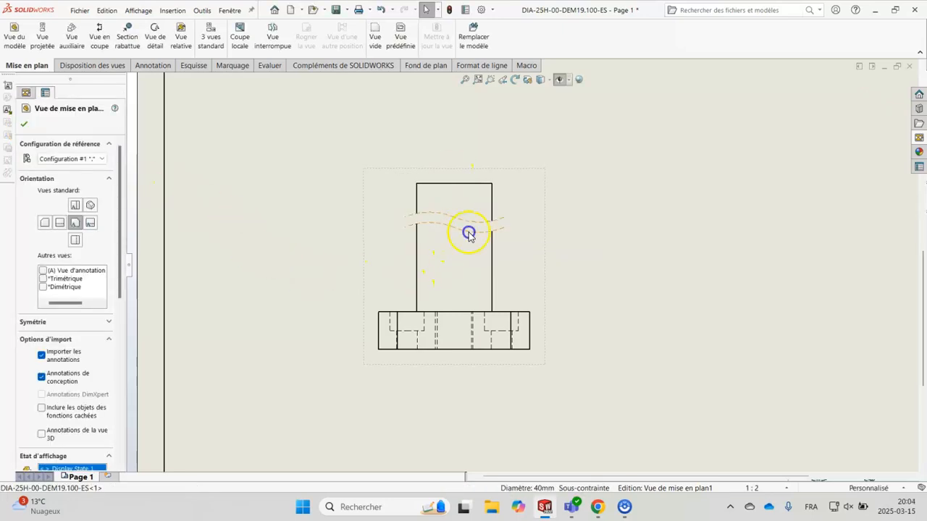
{"action": "left_click", "coordinate": [469, 246]}
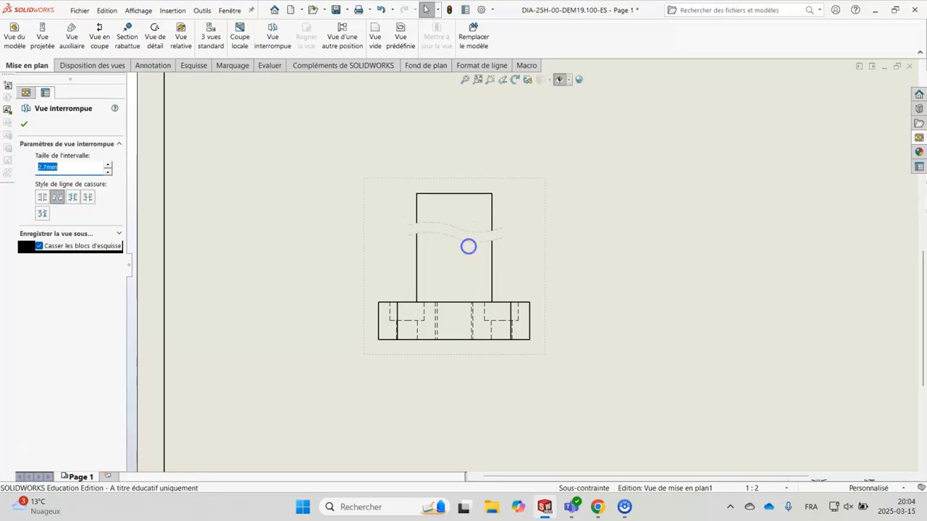
{"action": "left_click", "coordinate": [481, 260]}
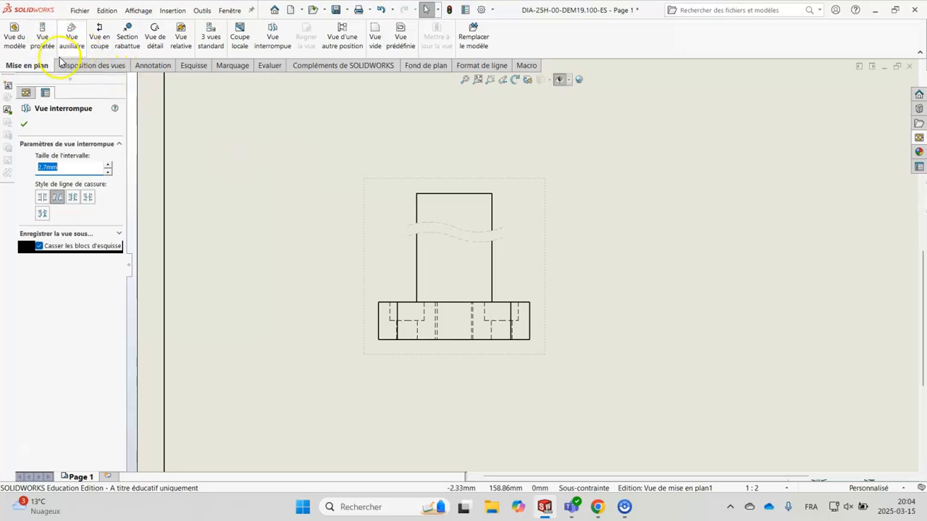
Dimension the shaft's height from its top edge to the base plate's upper face, placing the dimension left of the view
{"action": "left_click", "coordinate": [147, 65]}
{"action": "left_click", "coordinate": [32, 34]}
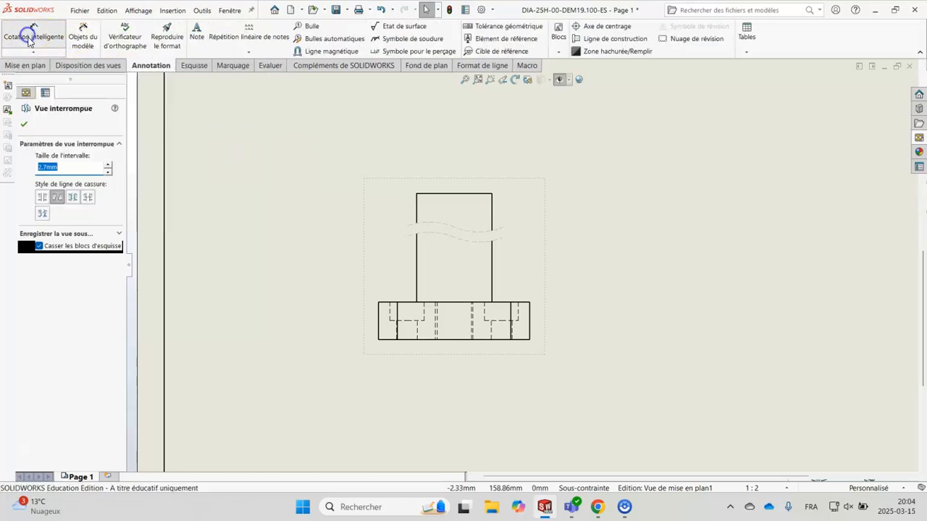
{"action": "left_click", "coordinate": [441, 198]}
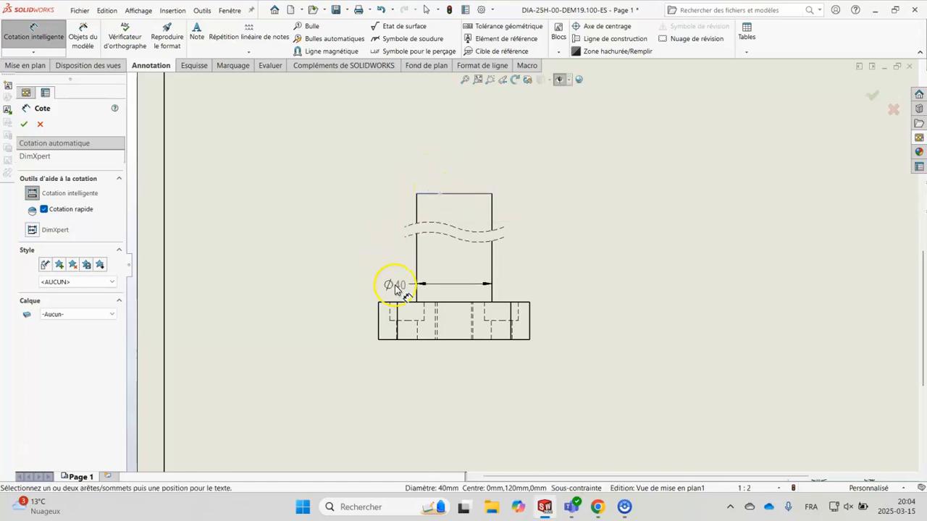
{"action": "left_click", "coordinate": [407, 303]}
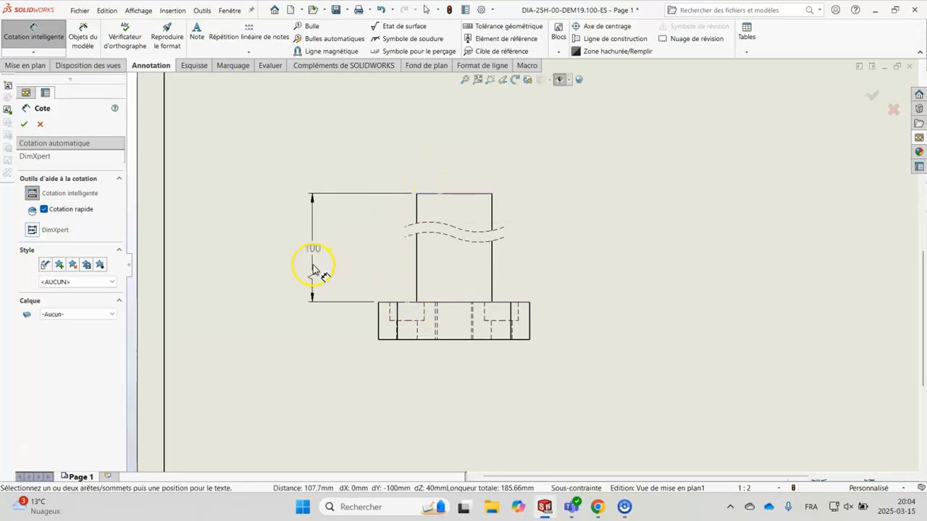
{"action": "left_click", "coordinate": [279, 264]}
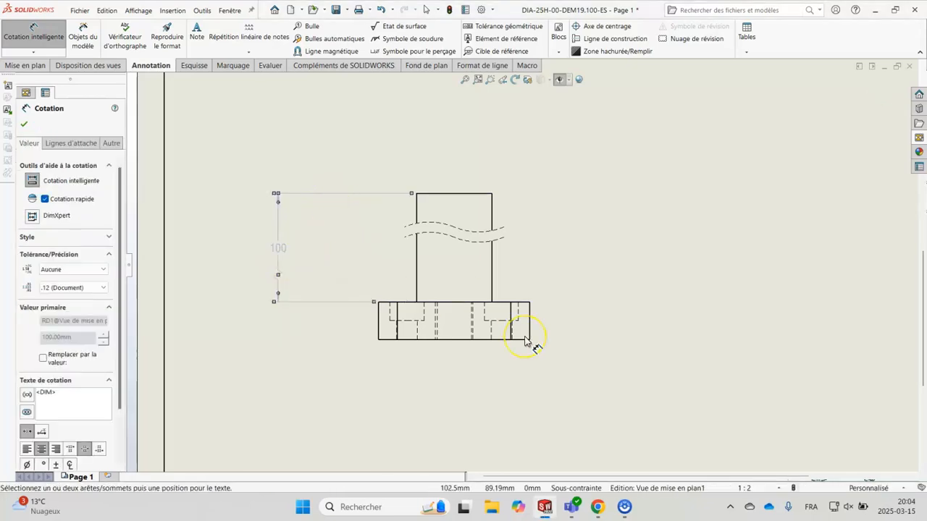
{"action": "left_click", "coordinate": [24, 123]}
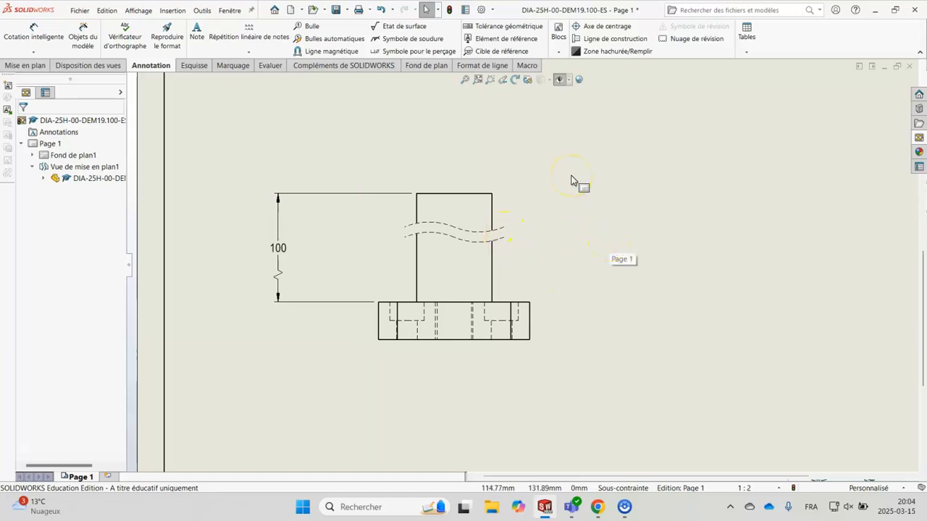
Refresh the view palette, place the plate's top view above the broken front view, and move the front view further down the sheet
{"action": "scroll", "coordinate": [580, 187], "scroll_direction": "up", "scroll_amount": 1}
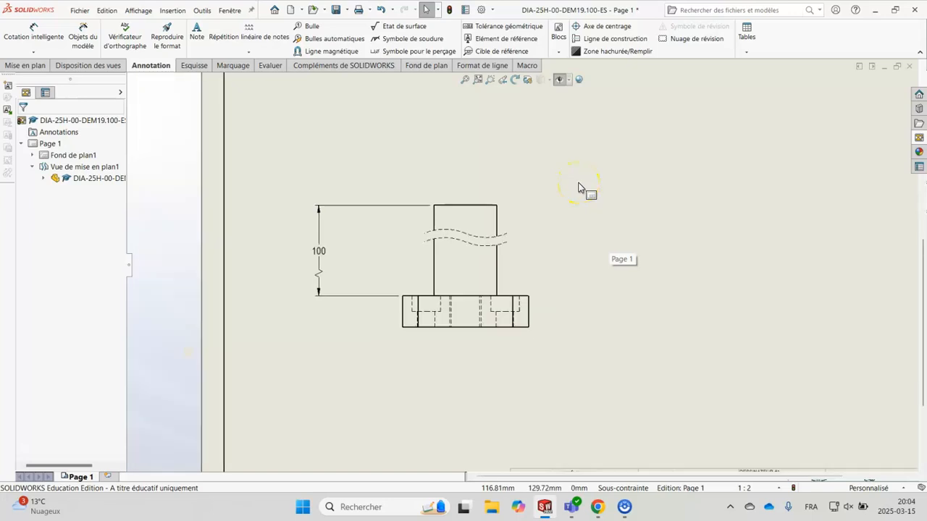
{"action": "scroll", "coordinate": [590, 196], "scroll_direction": "up", "scroll_amount": 2}
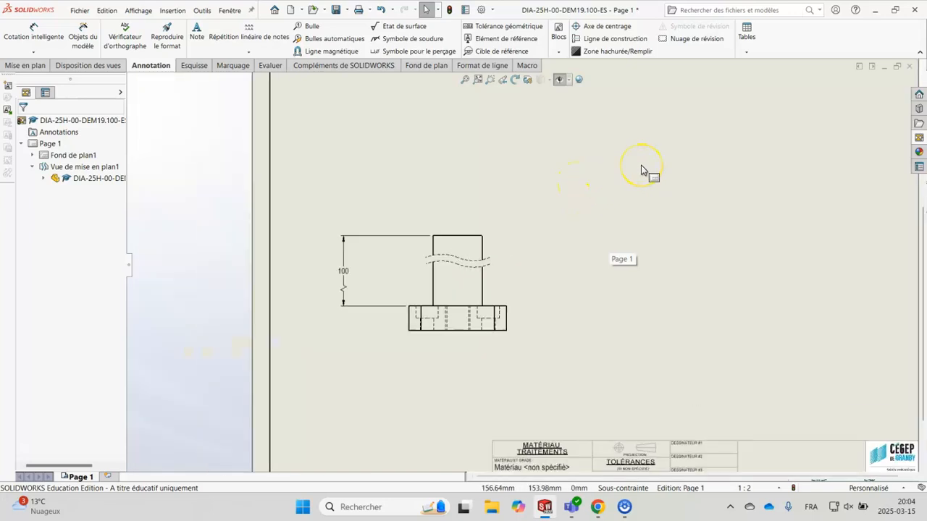
{"action": "key", "text": "f"}
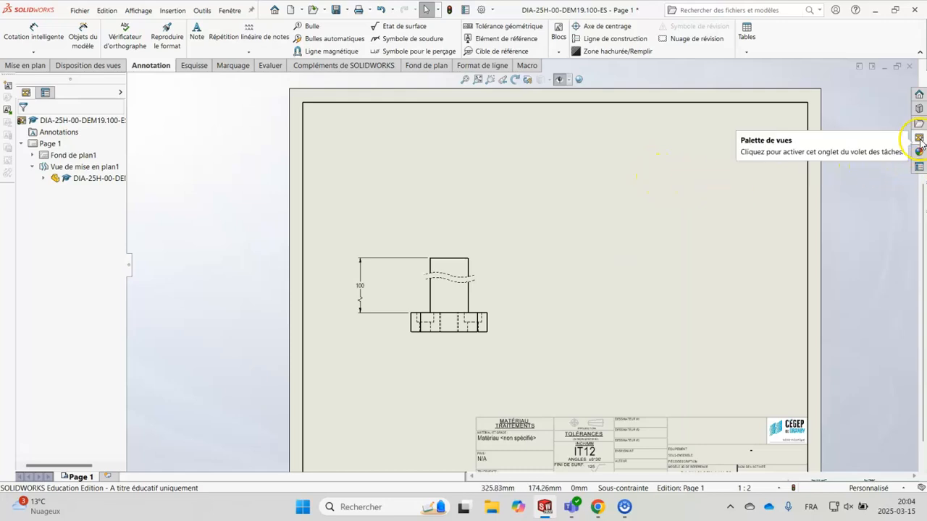
{"action": "left_click", "coordinate": [921, 169]}
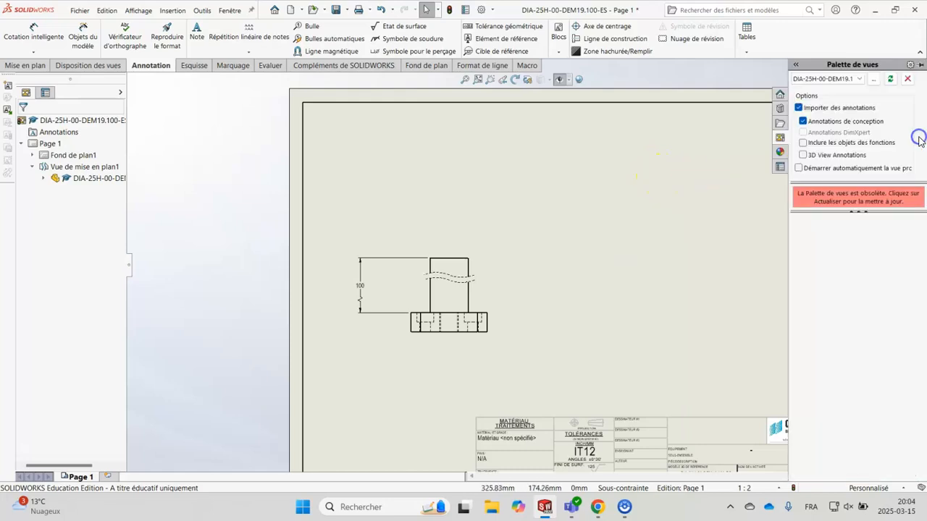
{"action": "left_click", "coordinate": [890, 79]}
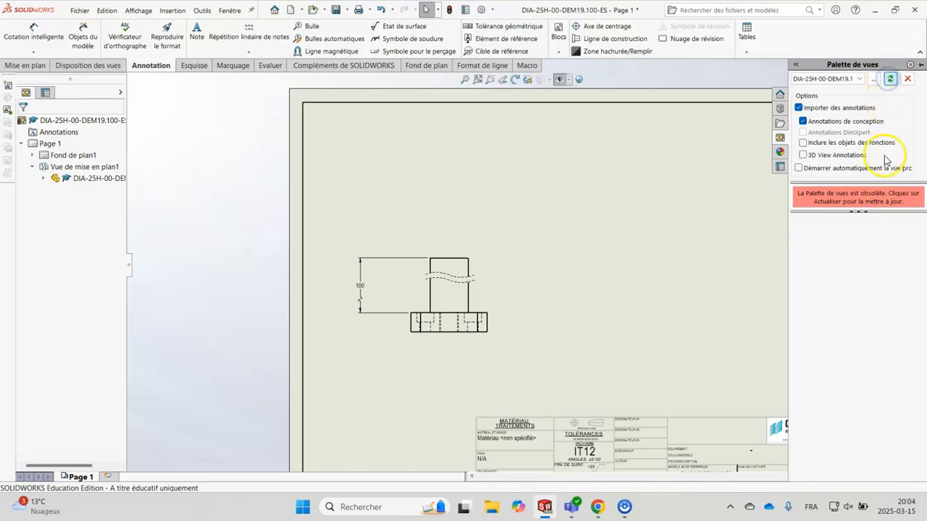
{"action": "mouse_move", "coordinate": [867, 254]}
{"action": "left_mouse_down"}
{"action": "mouse_move", "coordinate": [873, 239]}
{"action": "mouse_move", "coordinate": [300, 182]}
{"action": "mouse_move", "coordinate": [444, 152]}
{"action": "left_mouse_up"}
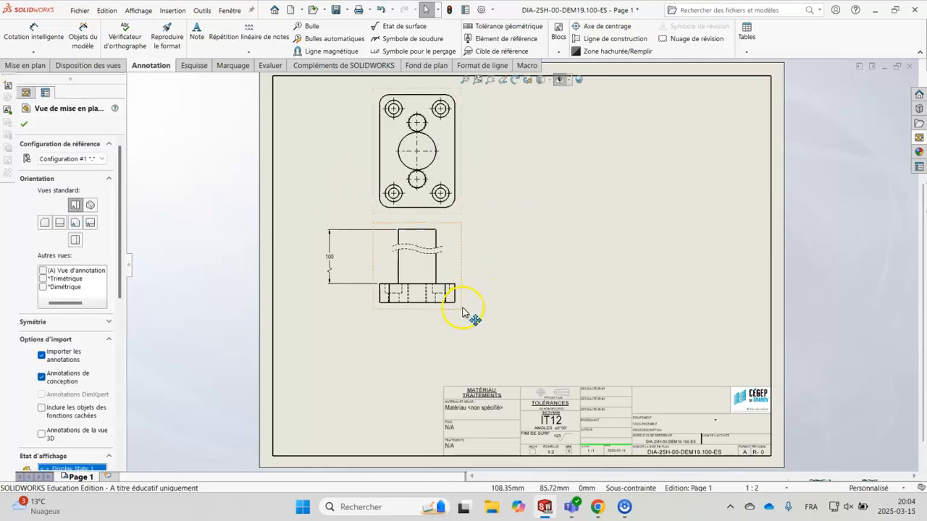
{"action": "left_click_drag", "start_coordinate": [459, 298], "coordinate": [463, 360]}
{"action": "left_click", "coordinate": [569, 230]}
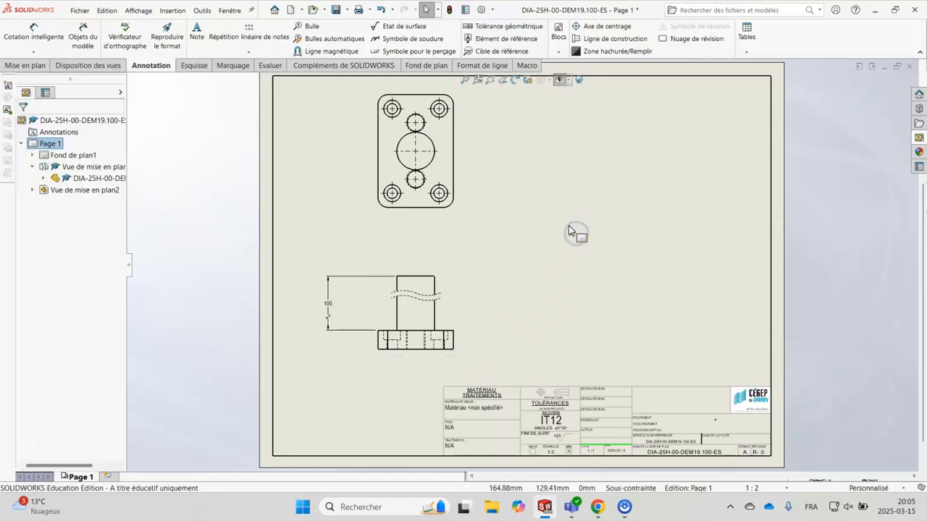
Define a horizontal section line A through the two lower counterbored holes of the top view
{"action": "scroll", "coordinate": [518, 176], "scroll_direction": "down", "scroll_amount": 2}
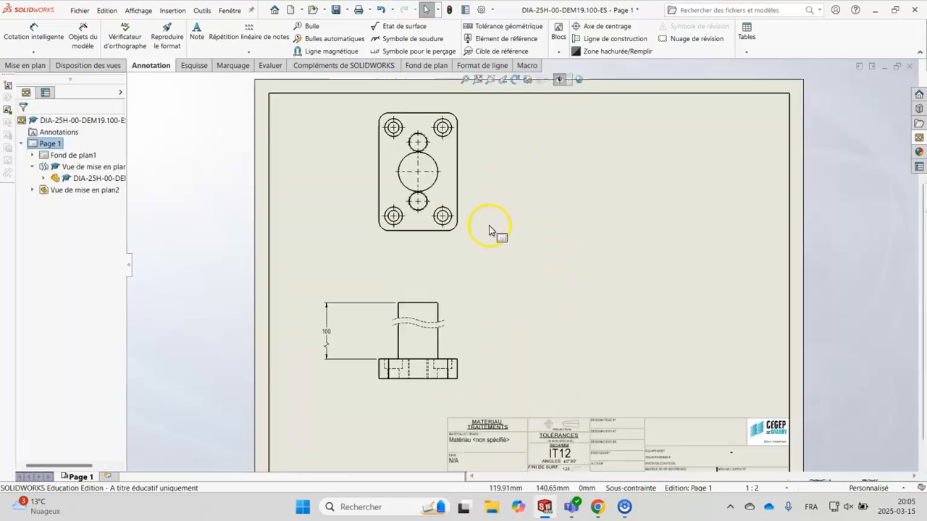
{"action": "scroll", "coordinate": [489, 230], "scroll_direction": "down", "scroll_amount": 2}
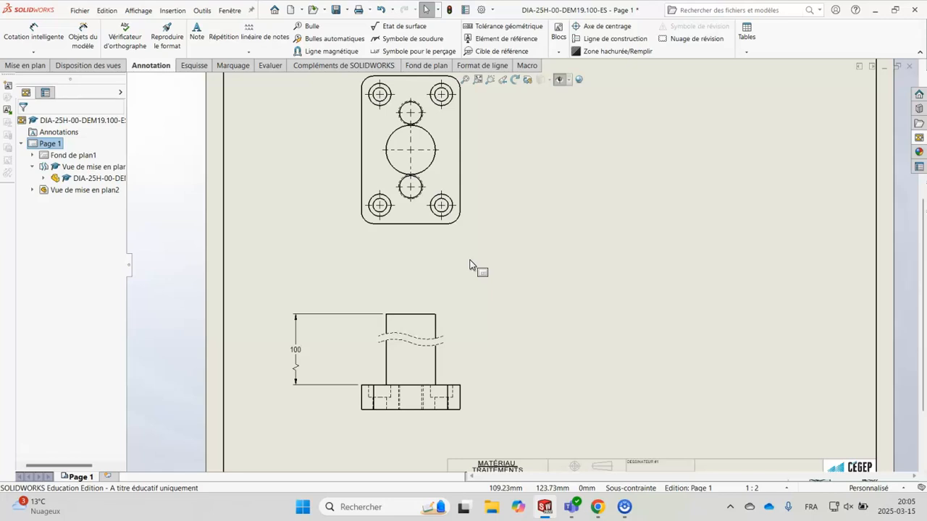
{"action": "scroll", "coordinate": [469, 264], "scroll_direction": "up", "scroll_amount": 1}
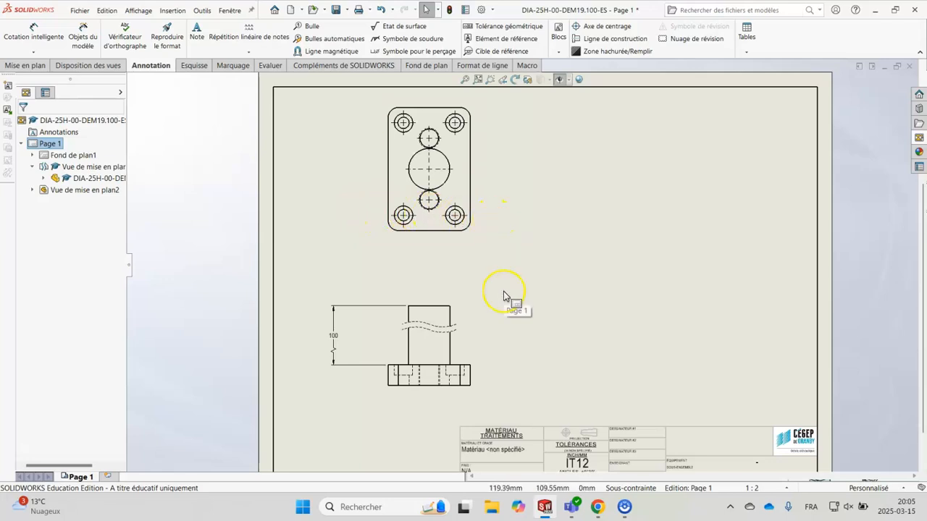
{"action": "scroll", "coordinate": [482, 199], "scroll_direction": "down", "scroll_amount": 1}
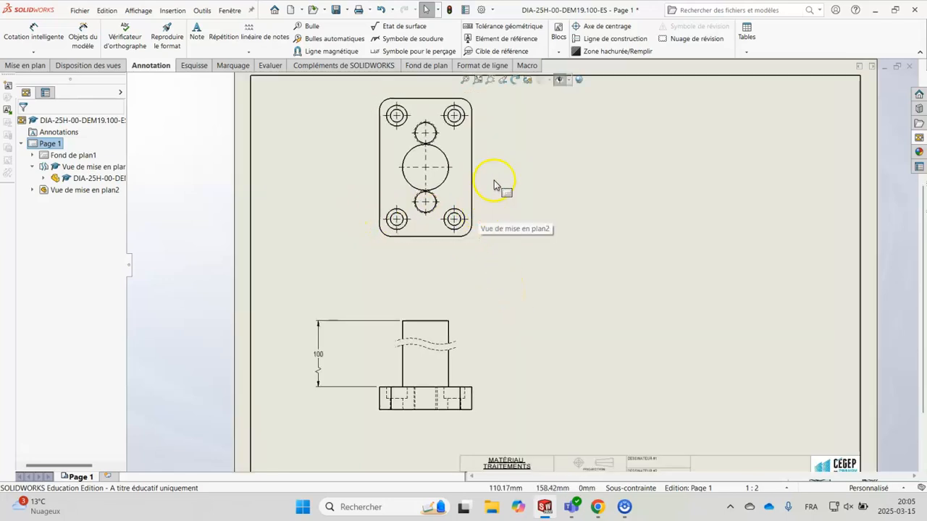
{"action": "scroll", "coordinate": [494, 184], "scroll_direction": "down", "scroll_amount": 1}
{"action": "scroll", "coordinate": [459, 217], "scroll_direction": "down", "scroll_amount": 1}
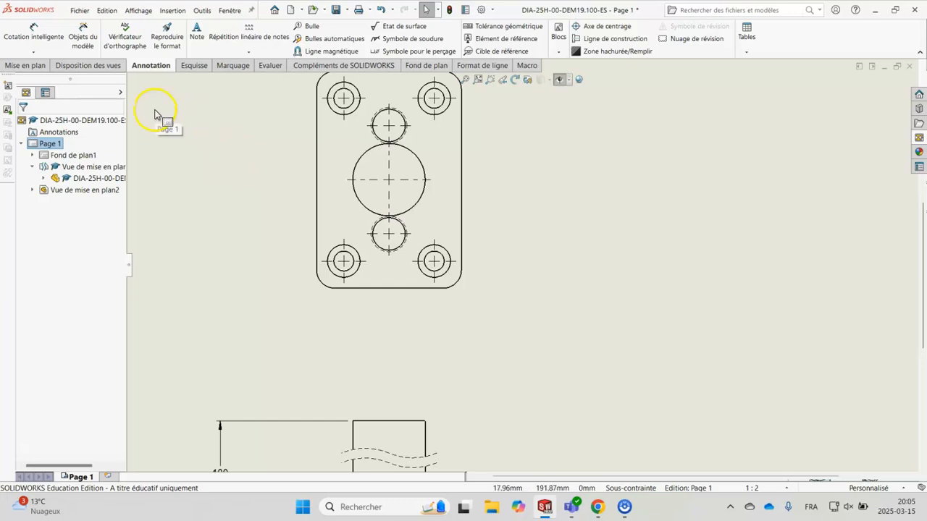
{"action": "left_click", "coordinate": [24, 65]}
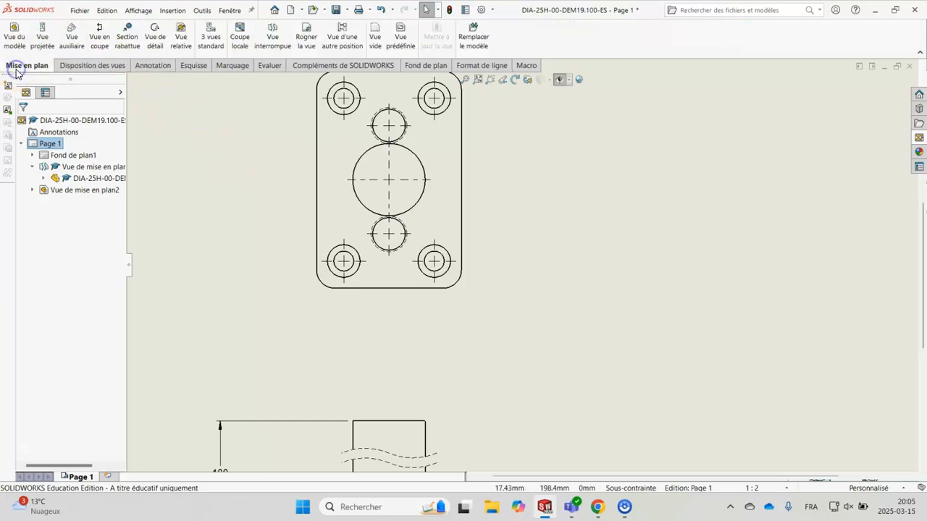
{"action": "left_click", "coordinate": [100, 37]}
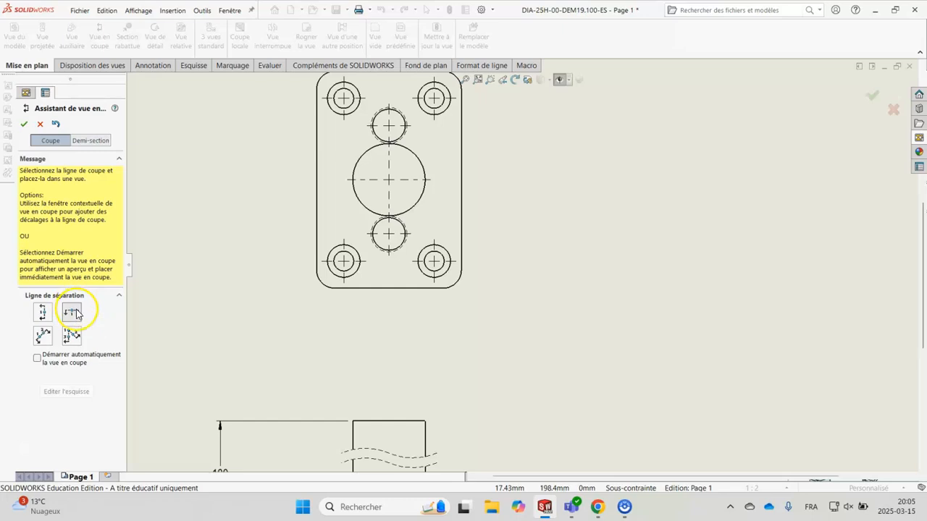
{"action": "left_click", "coordinate": [73, 314]}
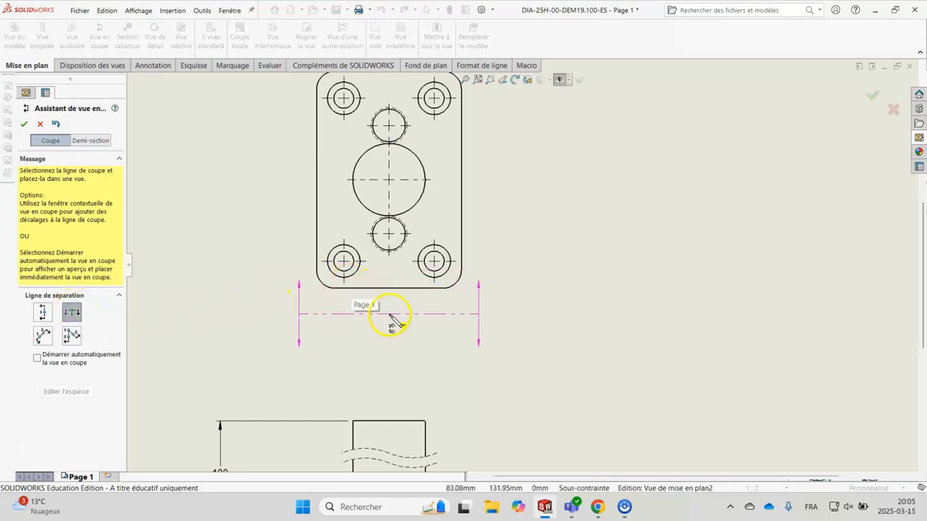
{"action": "left_click", "coordinate": [345, 262]}
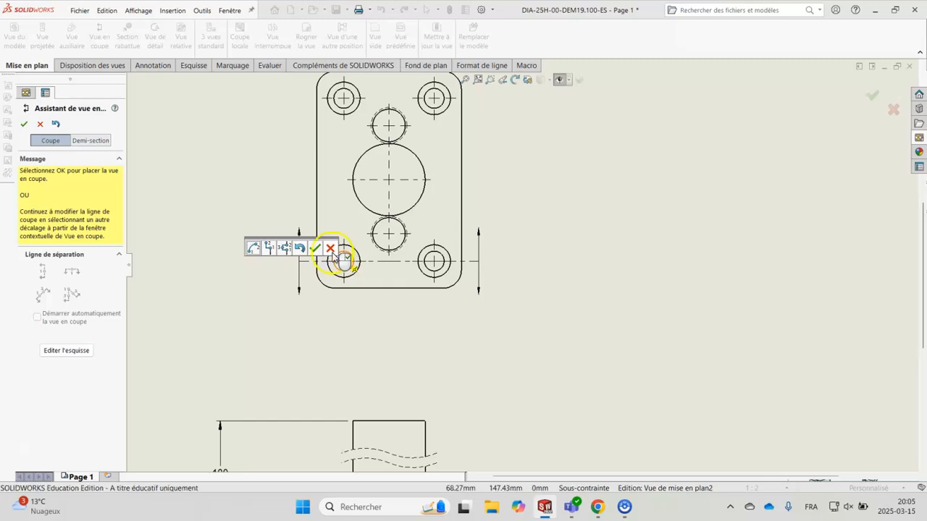
{"action": "left_click", "coordinate": [315, 250]}
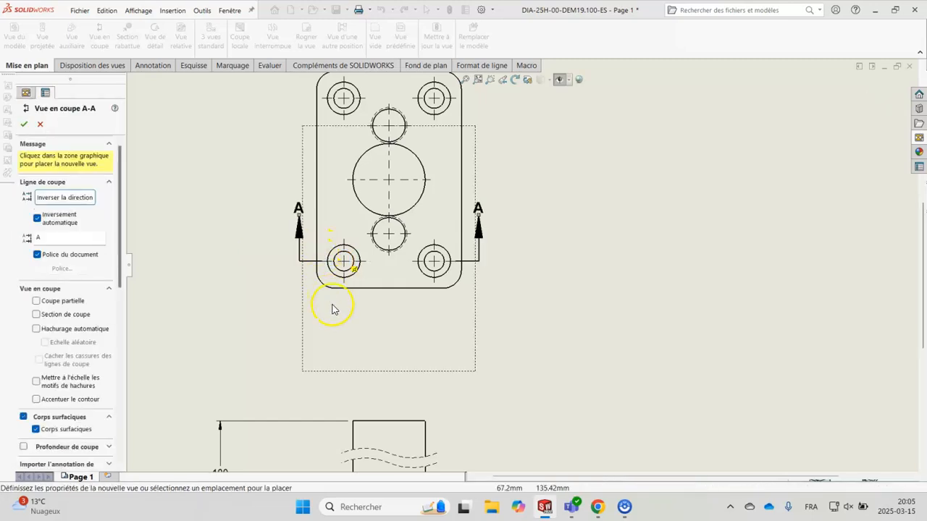
Place section view A-A directly above the top view
{"action": "scroll", "coordinate": [382, 356], "scroll_direction": "up", "scroll_amount": 3}
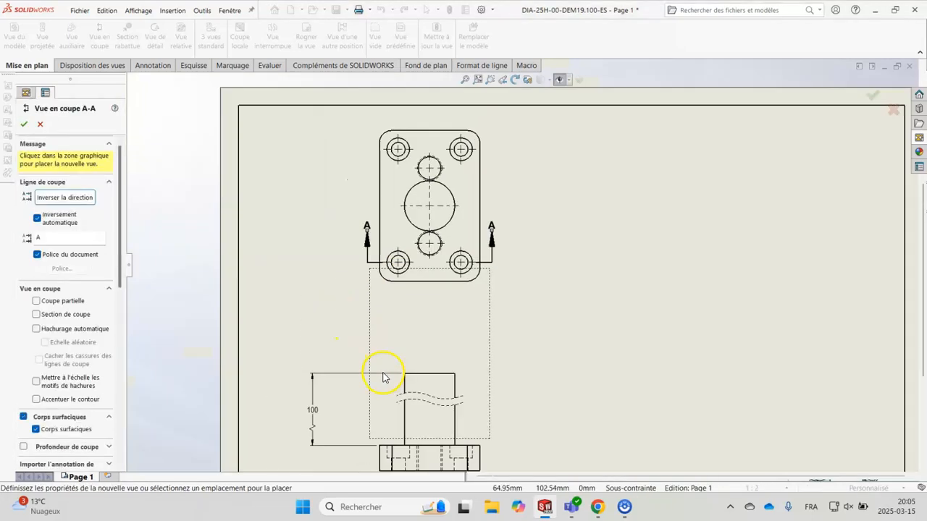
{"action": "scroll", "coordinate": [407, 293], "scroll_direction": "up", "scroll_amount": 3}
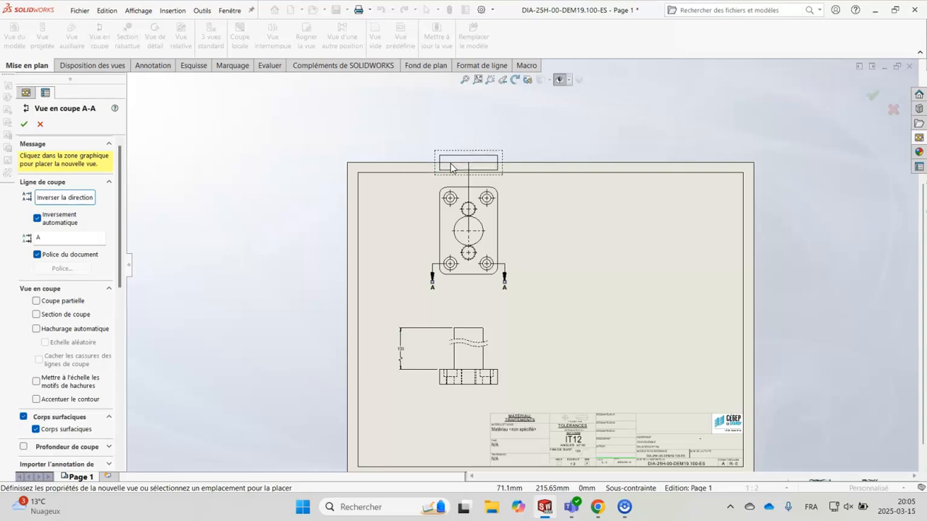
{"action": "left_click", "coordinate": [450, 168]}
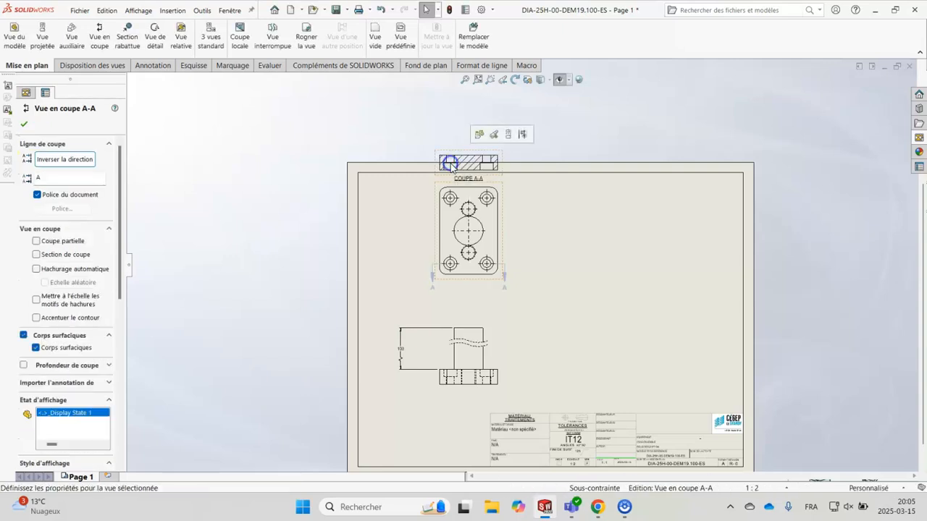
{"action": "scroll", "coordinate": [557, 221], "scroll_direction": "down", "scroll_amount": 4}
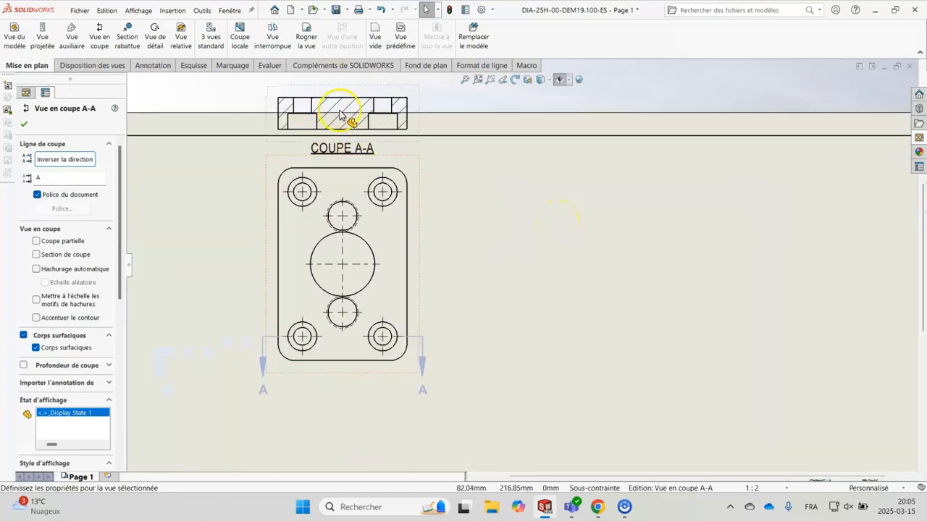
{"action": "left_click", "coordinate": [289, 356]}
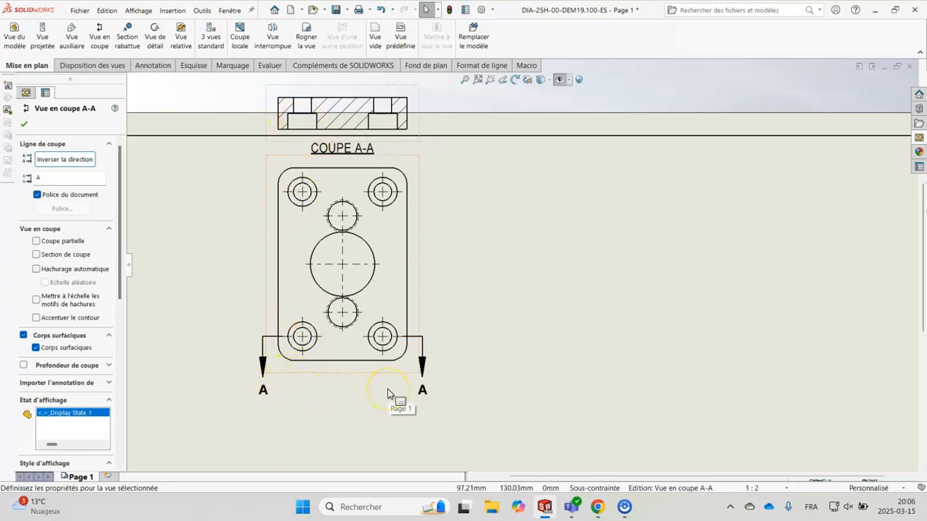
Try section view A-A between the top view and the broken front view, and return it above the top view
{"action": "scroll", "coordinate": [449, 247], "scroll_direction": "up", "scroll_amount": 3}
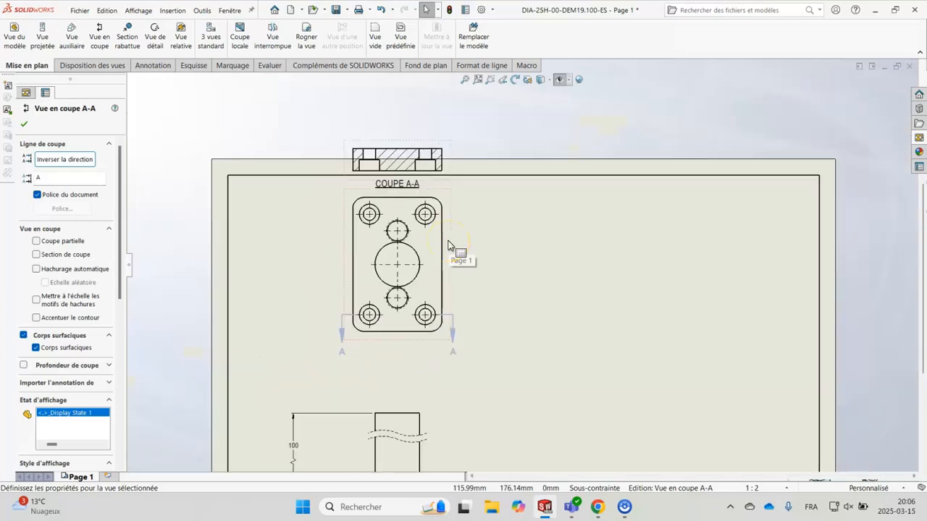
{"action": "left_click", "coordinate": [410, 159]}
{"action": "left_click", "coordinate": [440, 153]}
{"action": "left_click_drag", "start_coordinate": [459, 159], "coordinate": [457, 372]}
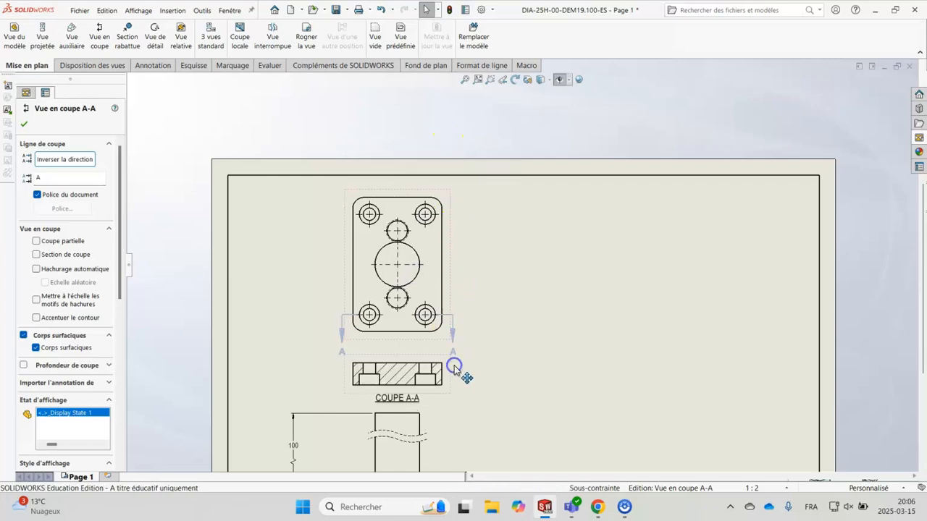
{"action": "scroll", "coordinate": [482, 385], "scroll_direction": "down", "scroll_amount": 2}
{"action": "scroll", "coordinate": [482, 385], "scroll_direction": "up", "scroll_amount": 2}
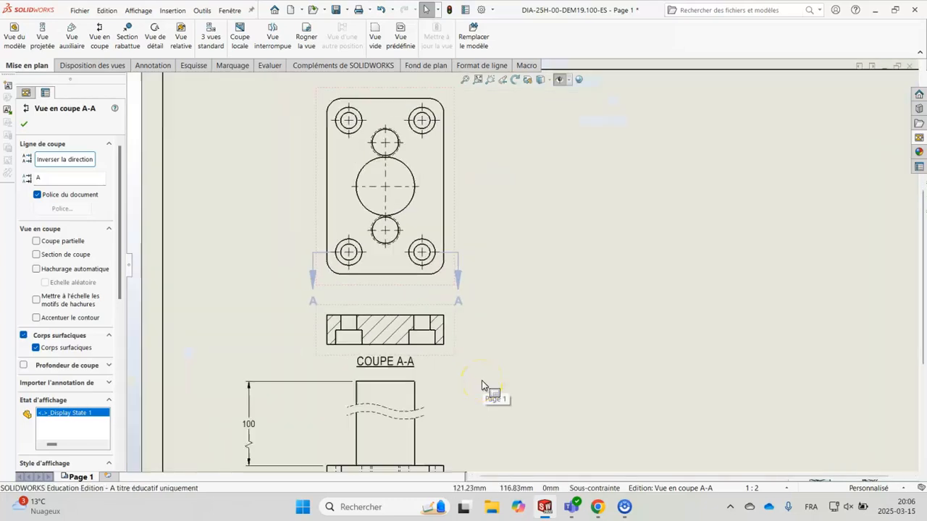
{"action": "left_click_drag", "start_coordinate": [467, 338], "coordinate": [462, 107]}
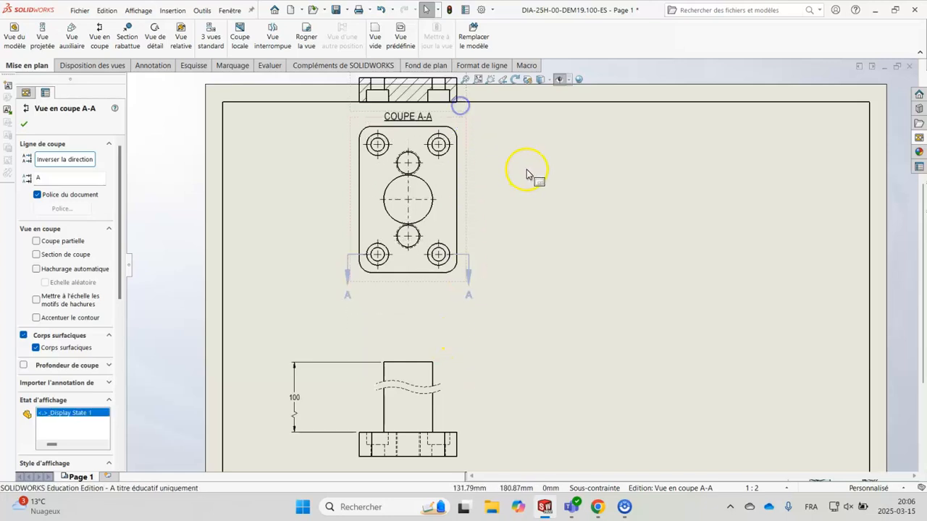
Shift the broken front view, the top view and section A-A down so all three fit inside the sheet border
{"action": "scroll", "coordinate": [528, 178], "scroll_direction": "up", "scroll_amount": 2}
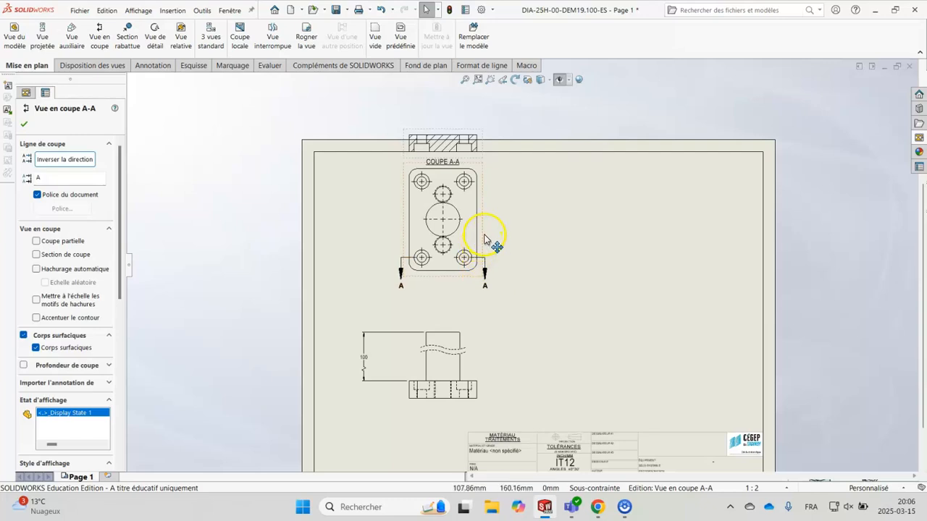
{"action": "left_click_drag", "start_coordinate": [478, 406], "coordinate": [474, 422]}
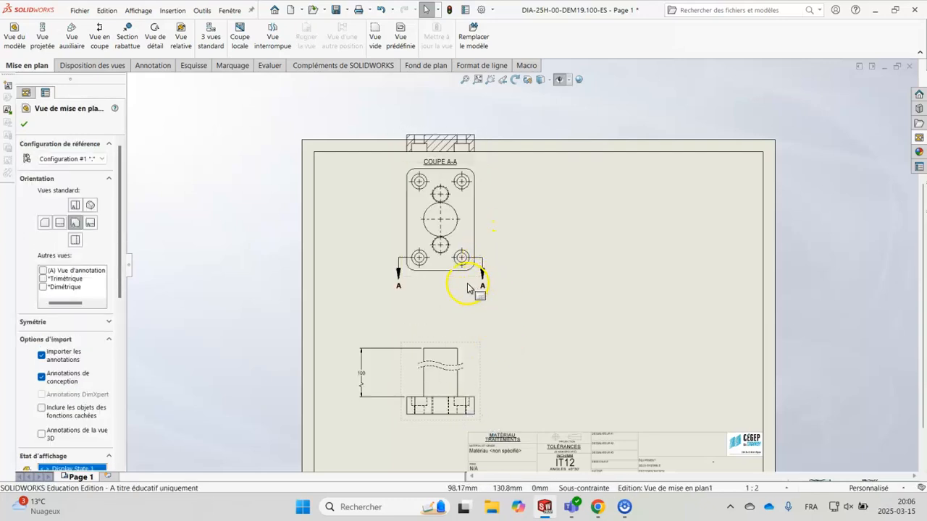
{"action": "left_click_drag", "start_coordinate": [466, 269], "coordinate": [464, 321]}
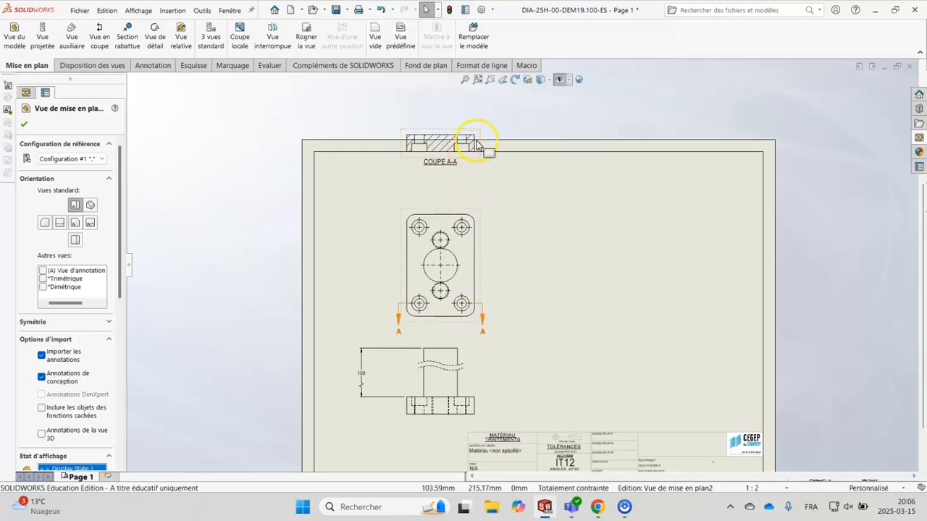
{"action": "left_click_drag", "start_coordinate": [490, 149], "coordinate": [485, 171]}
{"action": "left_click", "coordinate": [549, 203]}
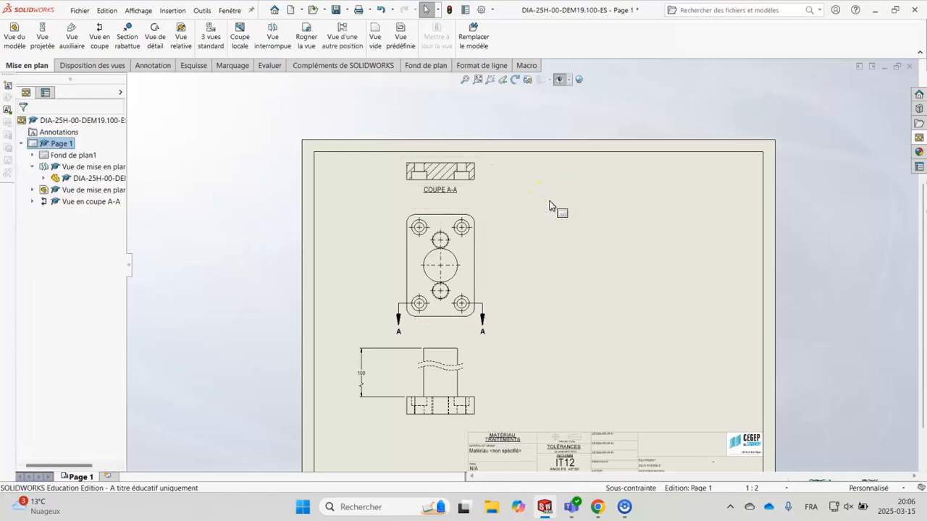
{"action": "left_click", "coordinate": [555, 238]}
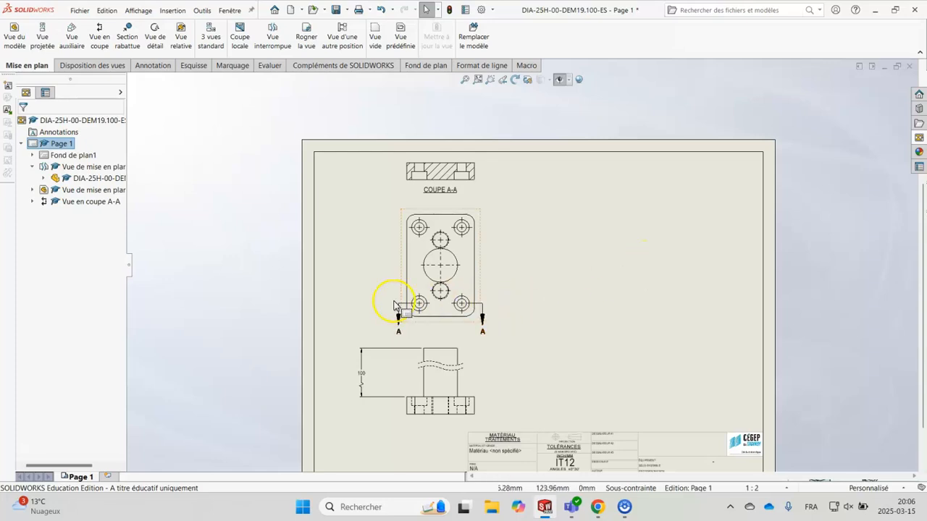
Define a section line B in the top view through the upper-left counterbored hole, with a single offset to the upper tapped hole's centre
{"action": "scroll", "coordinate": [447, 259], "scroll_direction": "up", "scroll_amount": 3}
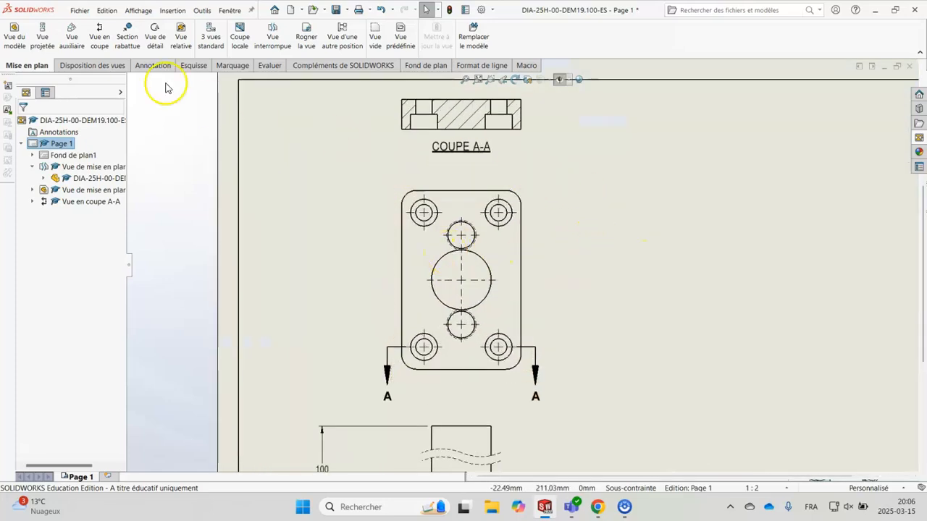
{"action": "left_click", "coordinate": [99, 34]}
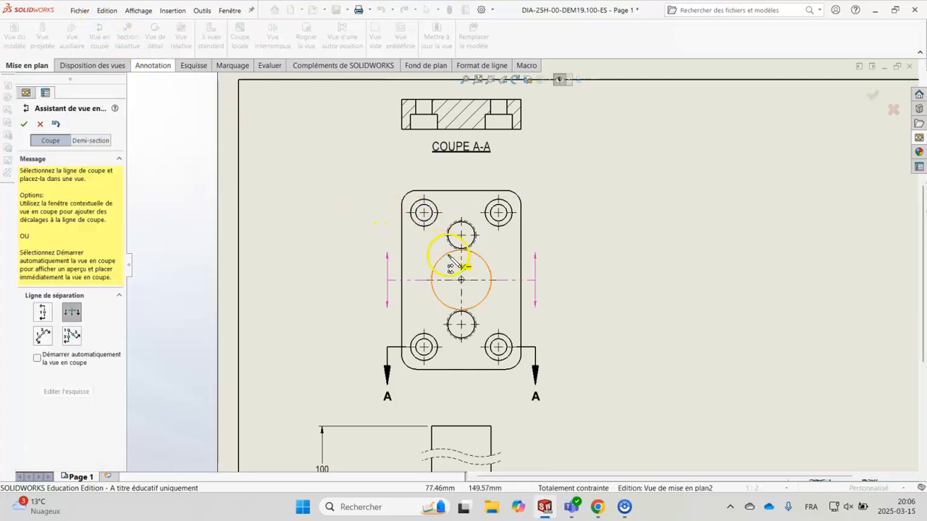
{"action": "left_click", "coordinate": [425, 213]}
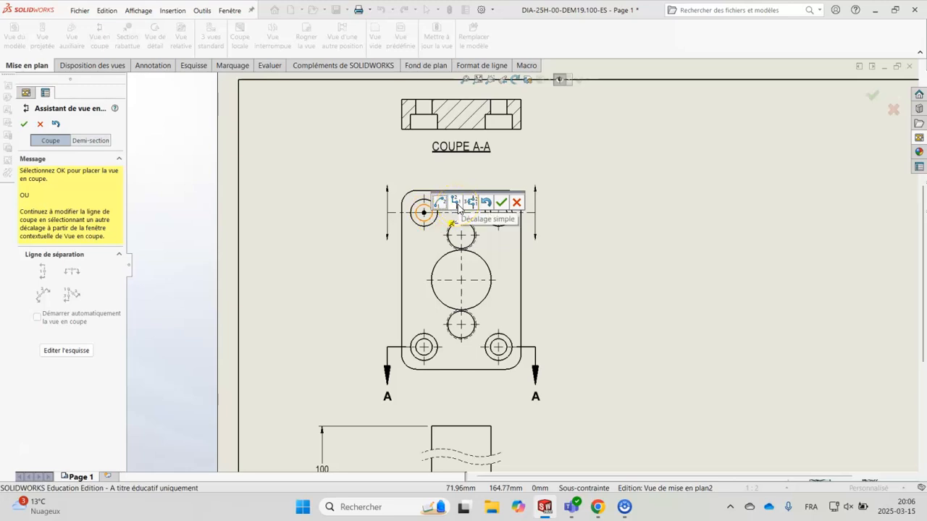
{"action": "left_click", "coordinate": [456, 202]}
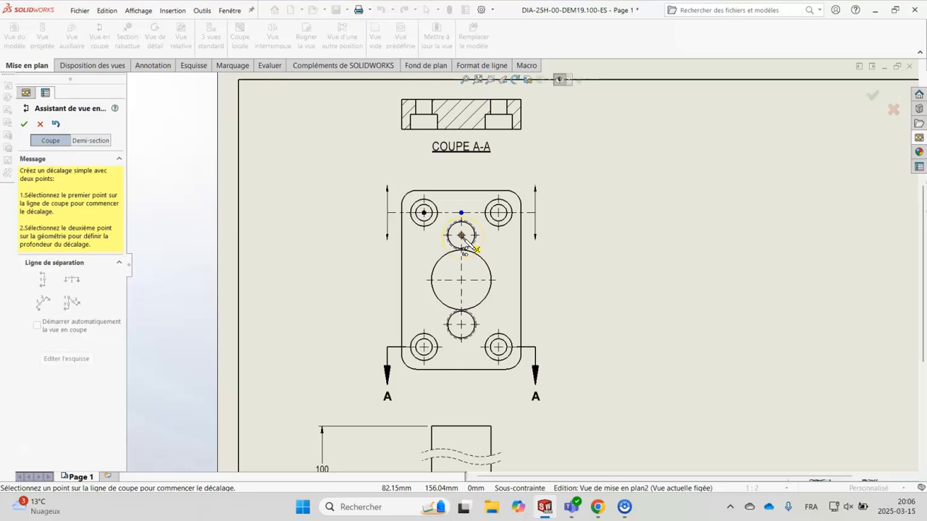
{"action": "left_click", "coordinate": [462, 237]}
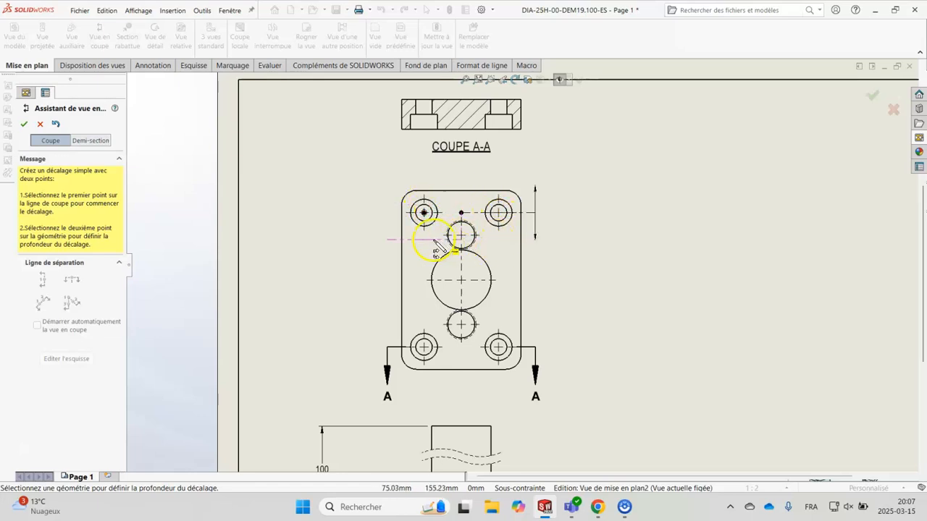
{"action": "left_click", "coordinate": [502, 236]}
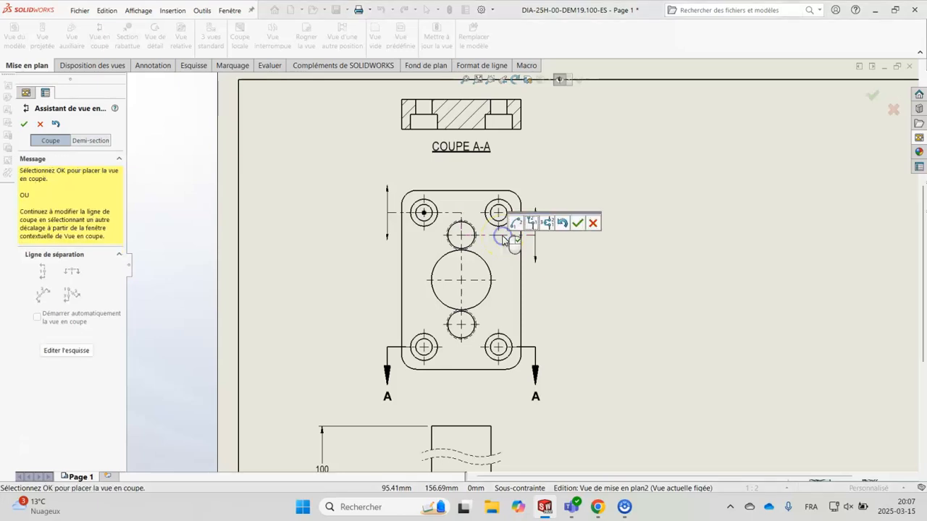
{"action": "left_click", "coordinate": [573, 223]}
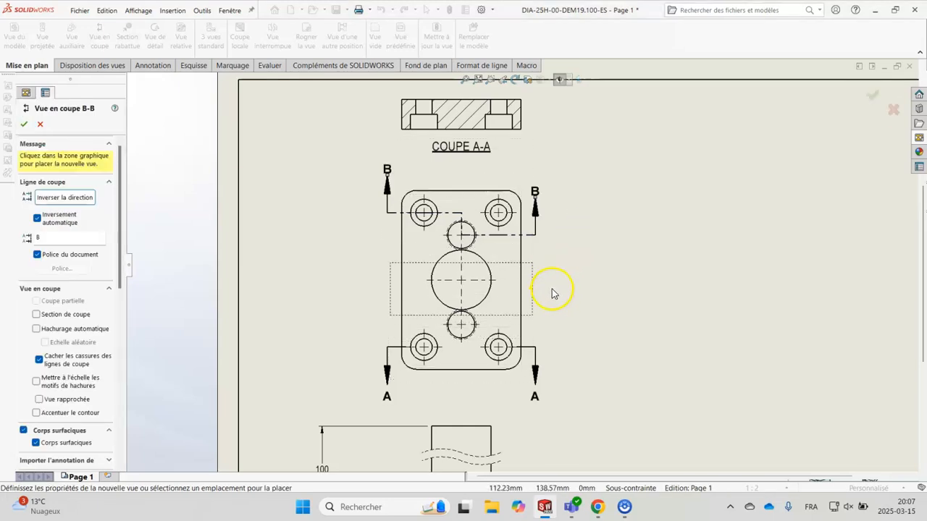
Place section view B-B directly below the broken front view
{"action": "key", "text": "z"}
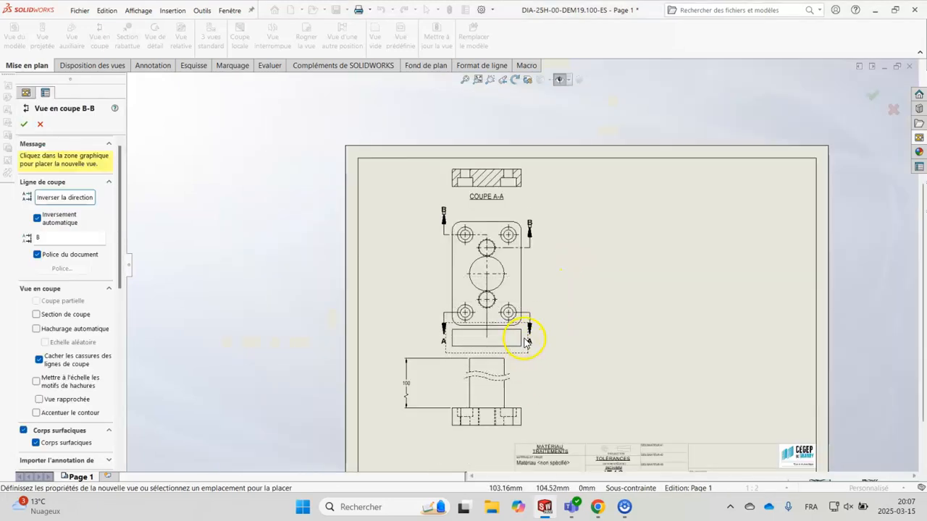
{"action": "key", "text": "z"}
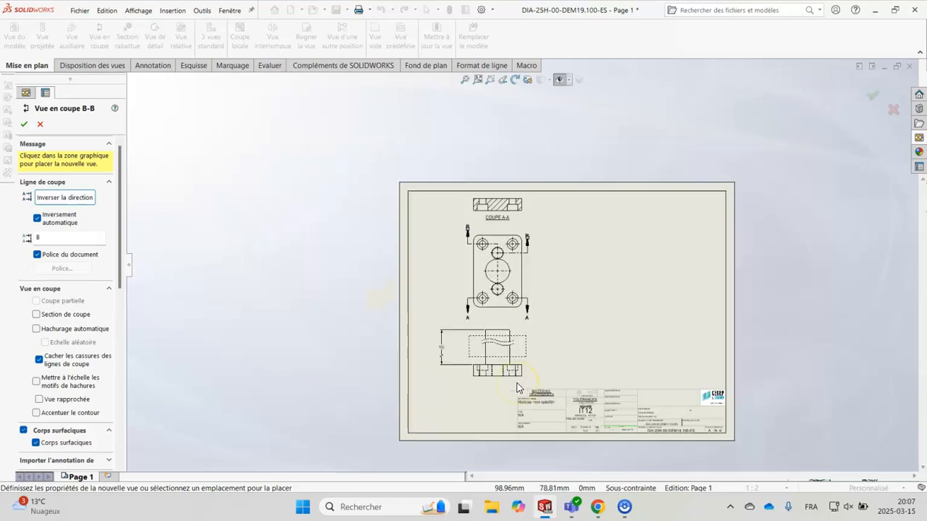
{"action": "key", "text": "z"}
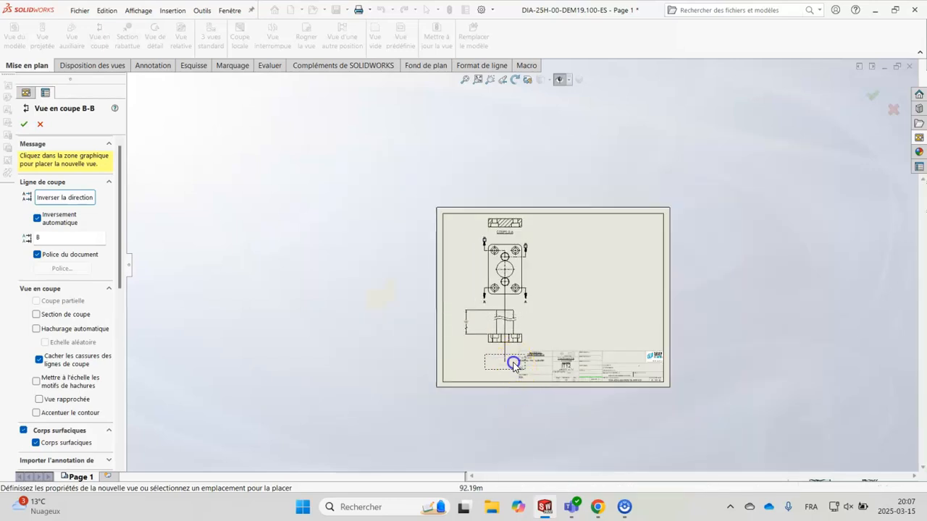
{"action": "left_click", "coordinate": [513, 365]}
{"action": "scroll", "coordinate": [523, 380], "scroll_direction": "down", "scroll_amount": 1}
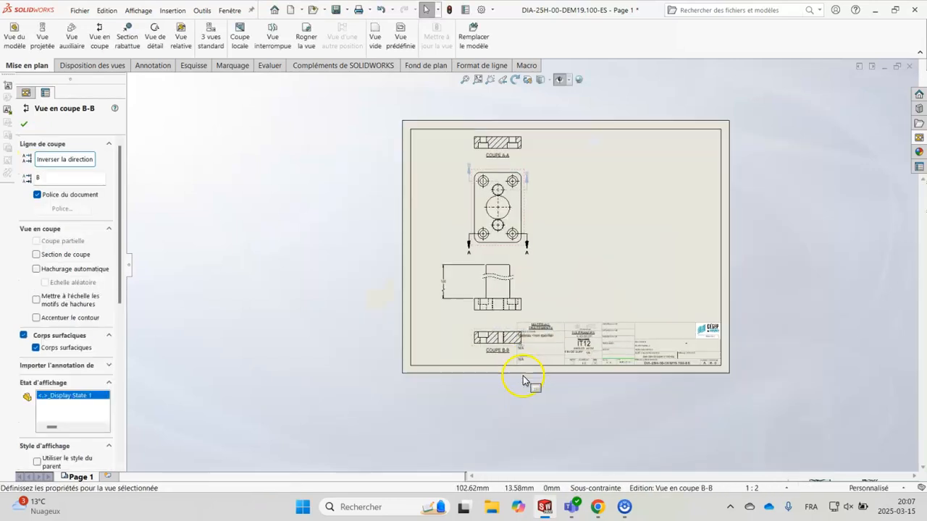
Examine the counterbored and tapped holes in section B-B against the offset section line in the top view
{"action": "scroll", "coordinate": [521, 377], "scroll_direction": "down", "scroll_amount": 4}
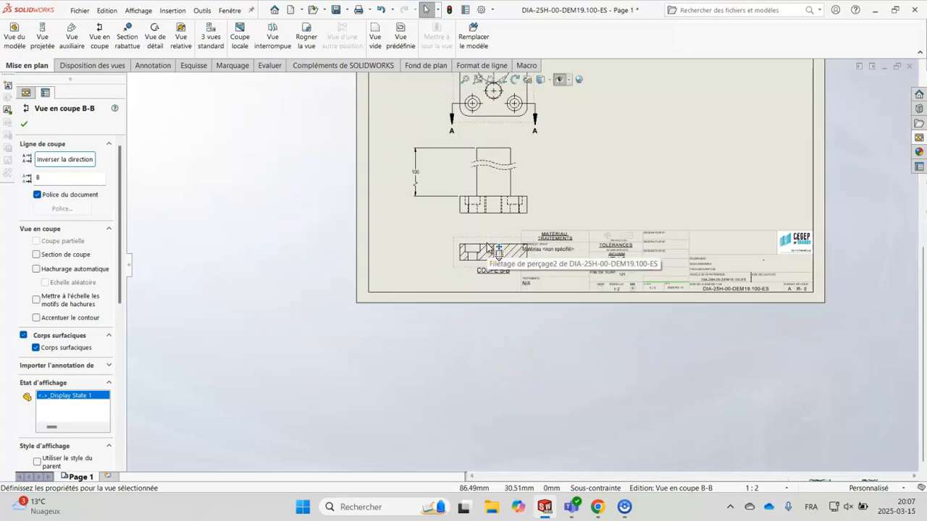
{"action": "scroll", "coordinate": [486, 243], "scroll_direction": "up", "scroll_amount": 4}
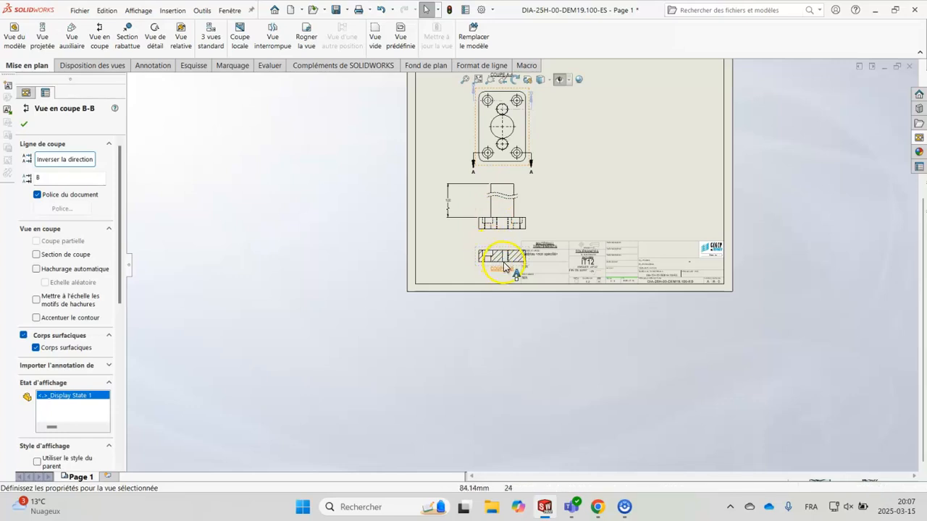
{"action": "scroll", "coordinate": [505, 265], "scroll_direction": "down", "scroll_amount": 1}
{"action": "scroll", "coordinate": [505, 265], "scroll_direction": "down", "scroll_amount": 5}
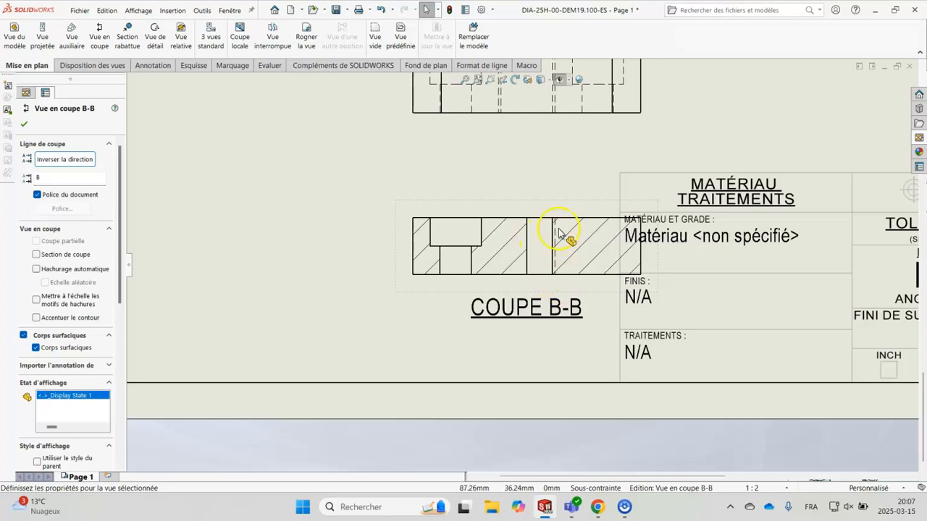
{"action": "scroll", "coordinate": [554, 140], "scroll_direction": "up", "scroll_amount": 6}
{"action": "scroll", "coordinate": [550, 115], "scroll_direction": "down", "scroll_amount": 6}
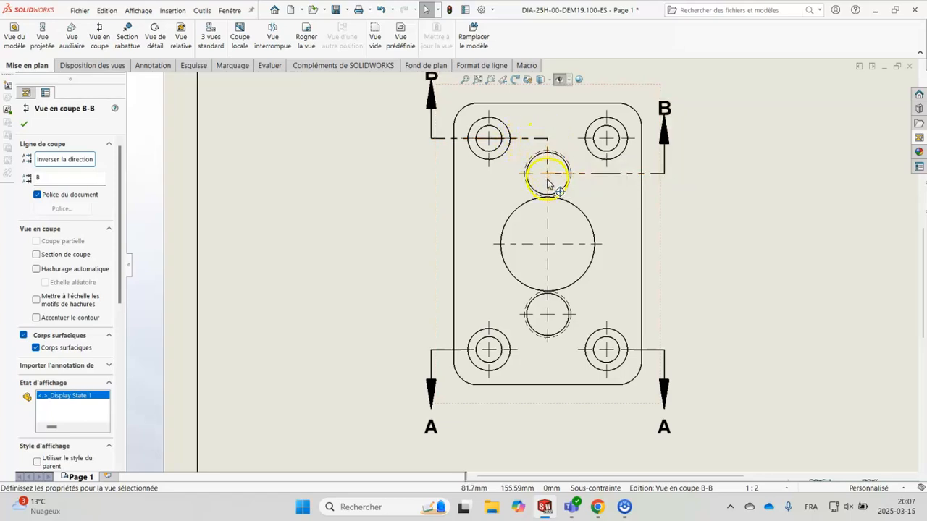
{"action": "scroll", "coordinate": [565, 177], "scroll_direction": "up", "scroll_amount": 5}
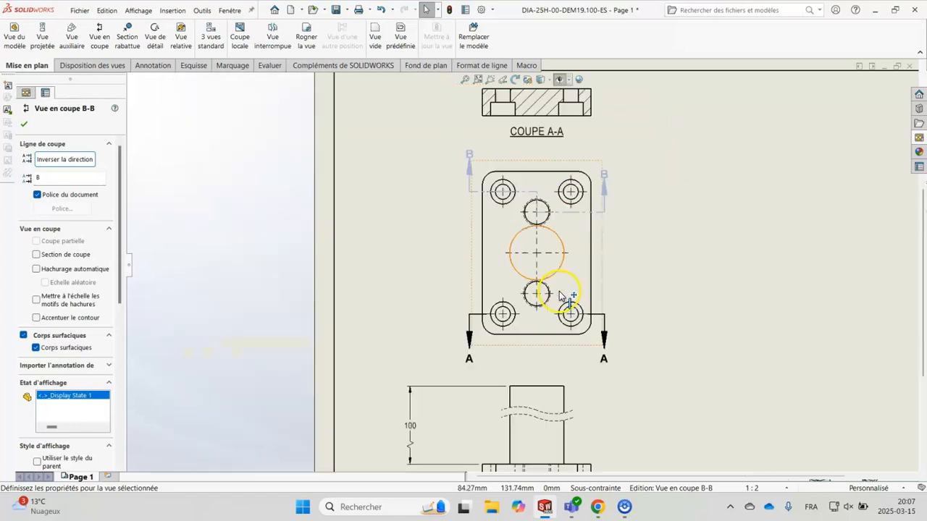
{"action": "scroll", "coordinate": [551, 347], "scroll_direction": "down", "scroll_amount": 4}
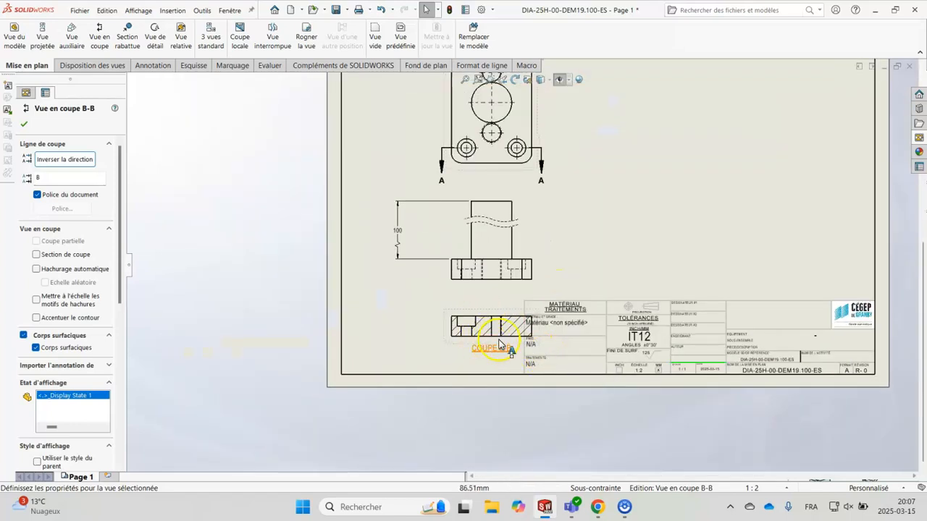
{"action": "left_click", "coordinate": [497, 318]}
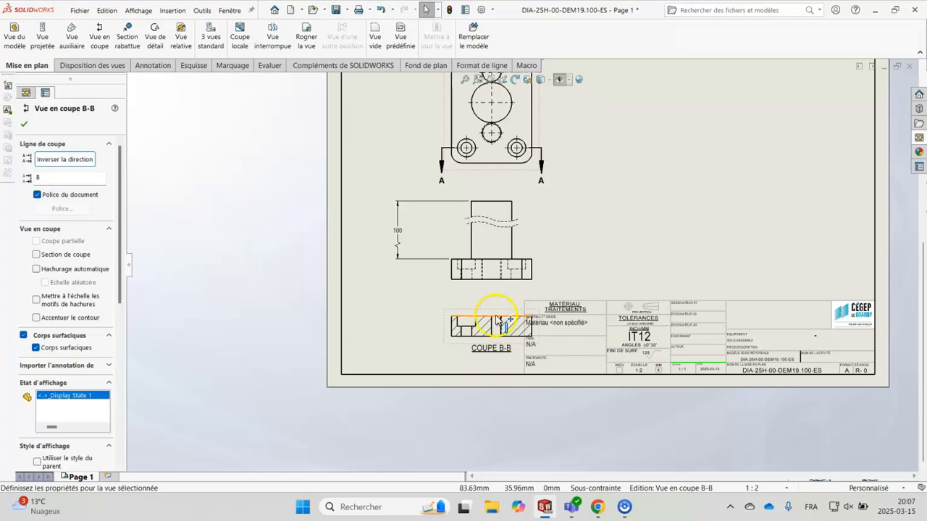
{"action": "left_click", "coordinate": [24, 124]}
Break the alignment of section view B-B with its parent top view
{"action": "left_click", "coordinate": [507, 330]}
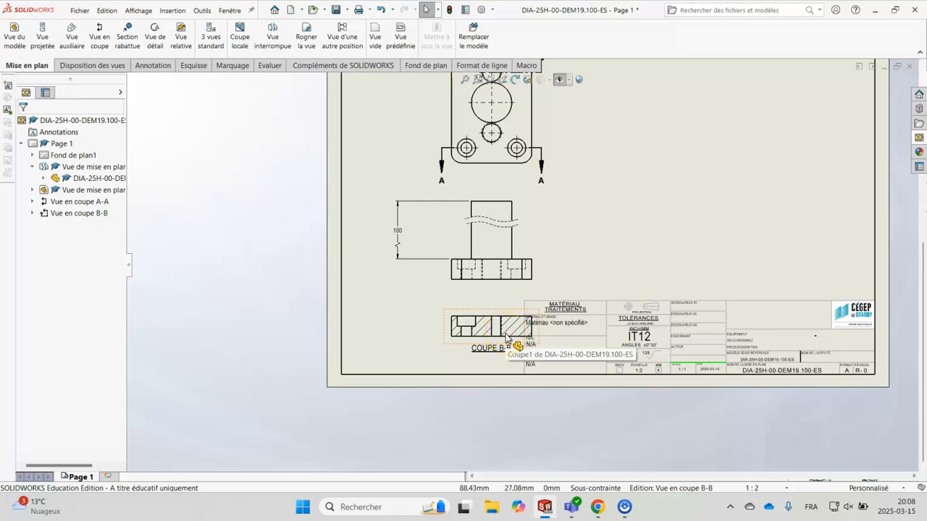
{"action": "scroll", "coordinate": [529, 269], "scroll_direction": "up", "scroll_amount": 3}
{"action": "scroll", "coordinate": [573, 214], "scroll_direction": "down", "scroll_amount": 2}
{"action": "left_click", "coordinate": [493, 322]}
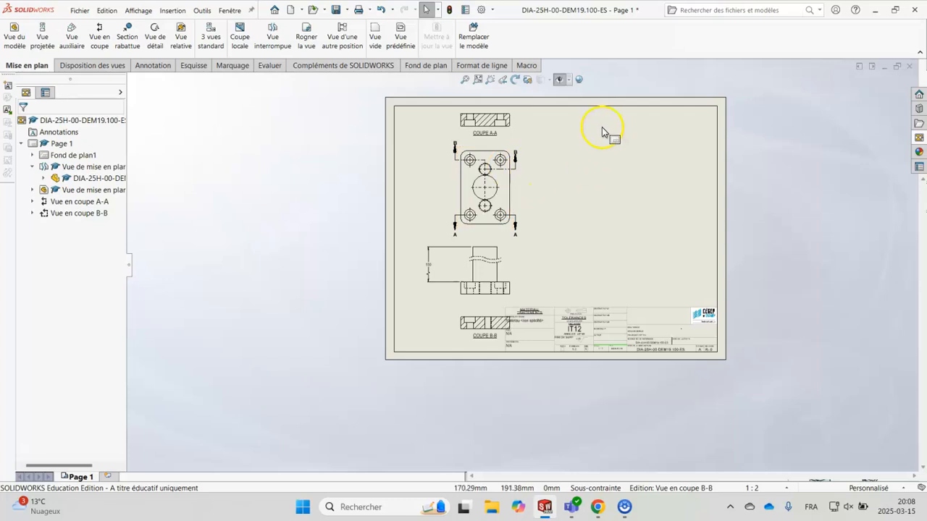
{"action": "scroll", "coordinate": [483, 337], "scroll_direction": "down", "scroll_amount": 2}
{"action": "scroll", "coordinate": [485, 337], "scroll_direction": "down", "scroll_amount": 1}
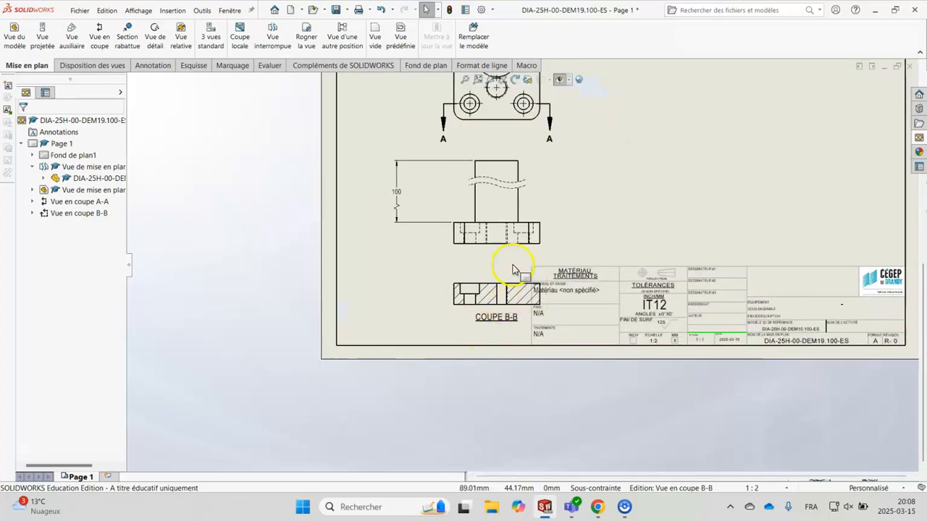
{"action": "left_click", "coordinate": [510, 278]}
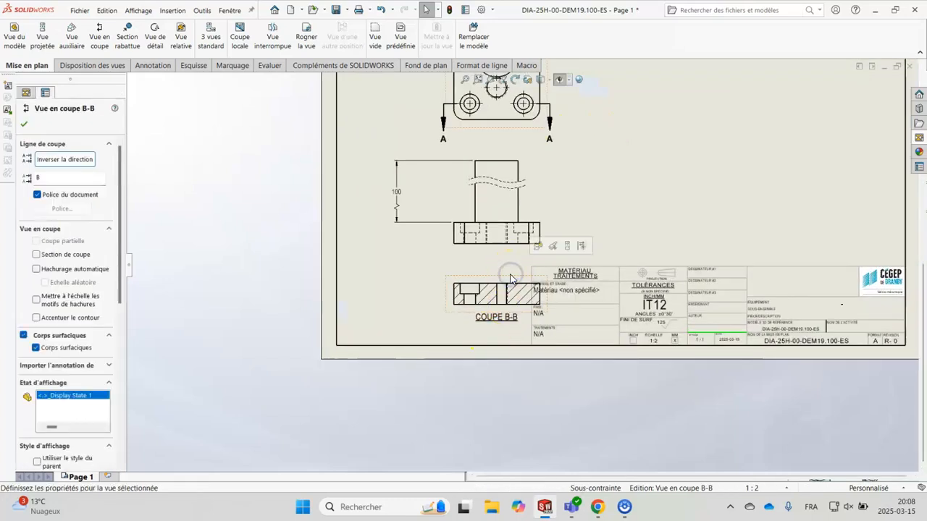
{"action": "right_click", "coordinate": [510, 278]}
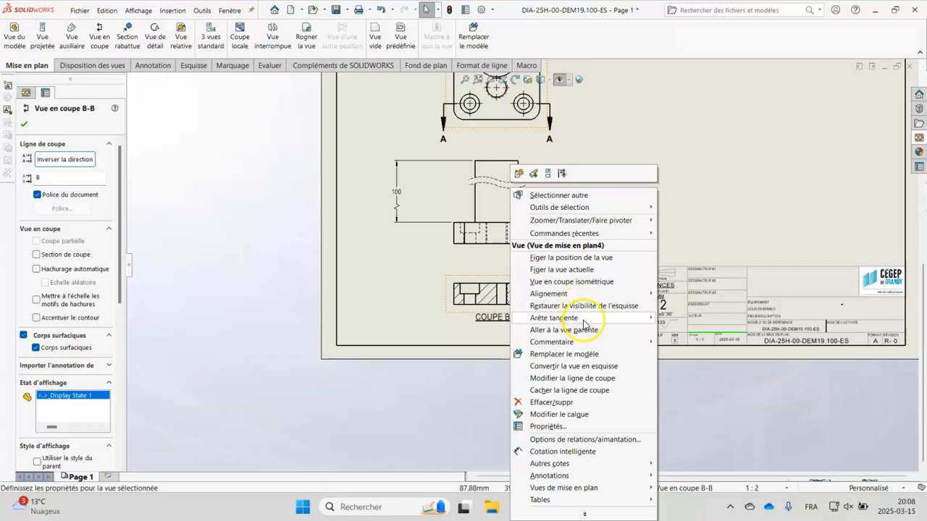
{"action": "mouse_move", "coordinate": [592, 298]}
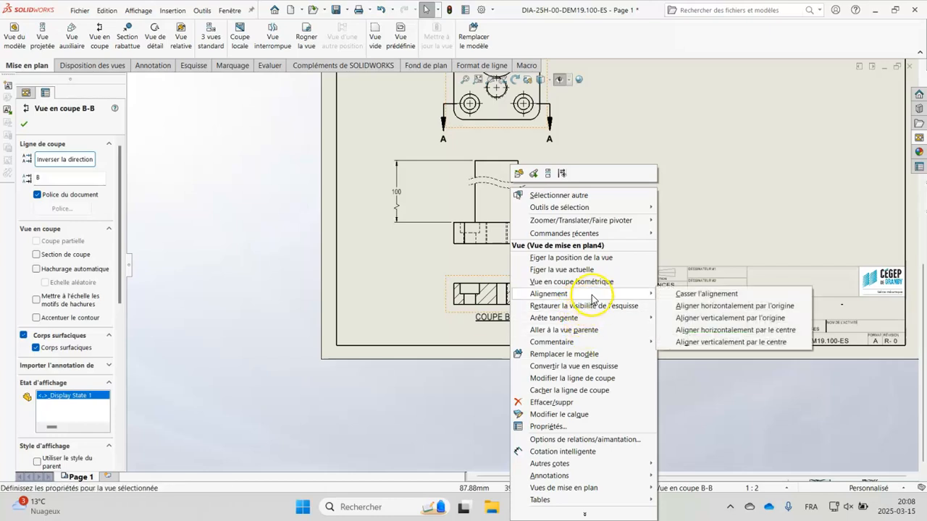
{"action": "left_click", "coordinate": [702, 294]}
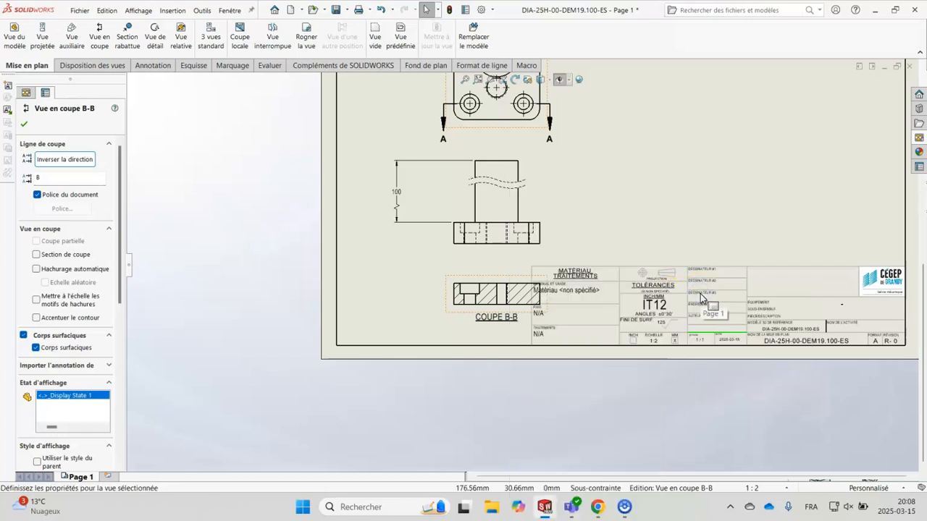
Move section view B-B clear of the title block to the free area right of section A-A, at about the same height
{"action": "left_click_drag", "start_coordinate": [515, 286], "coordinate": [711, 118]}
{"action": "scroll", "coordinate": [717, 164], "scroll_direction": "up", "scroll_amount": 3}
{"action": "scroll", "coordinate": [688, 167], "scroll_direction": "down", "scroll_amount": 2}
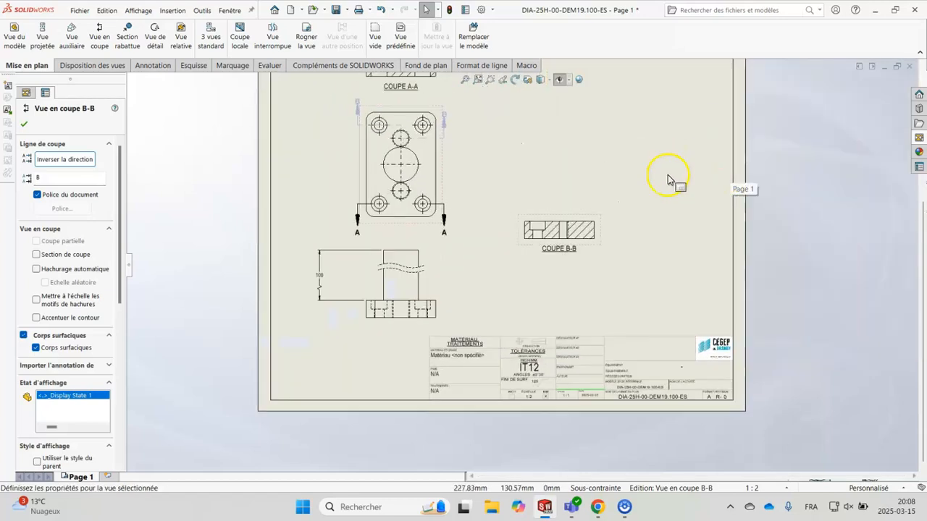
{"action": "left_click_drag", "start_coordinate": [581, 222], "coordinate": [563, 124]}
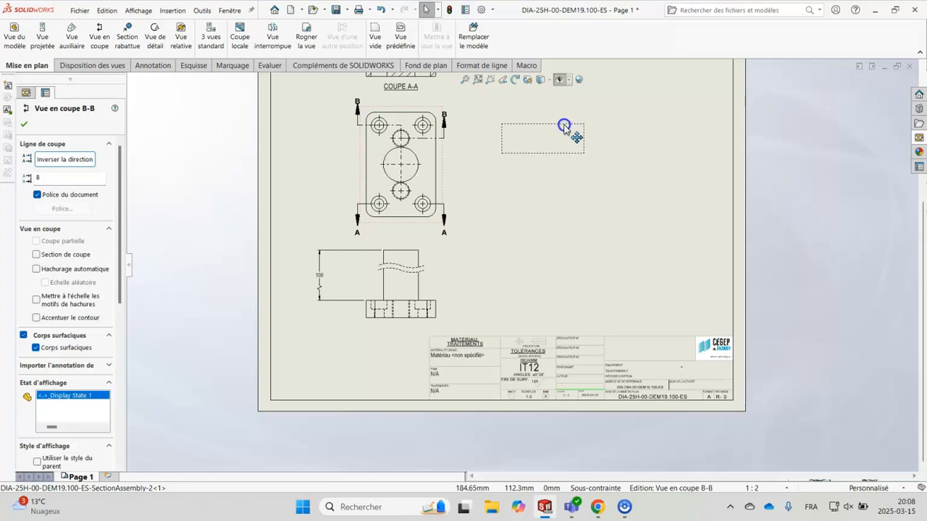
{"action": "key", "text": "z"}
{"action": "left_click_drag", "start_coordinate": [544, 166], "coordinate": [529, 127]}
{"action": "left_click", "coordinate": [551, 187]}
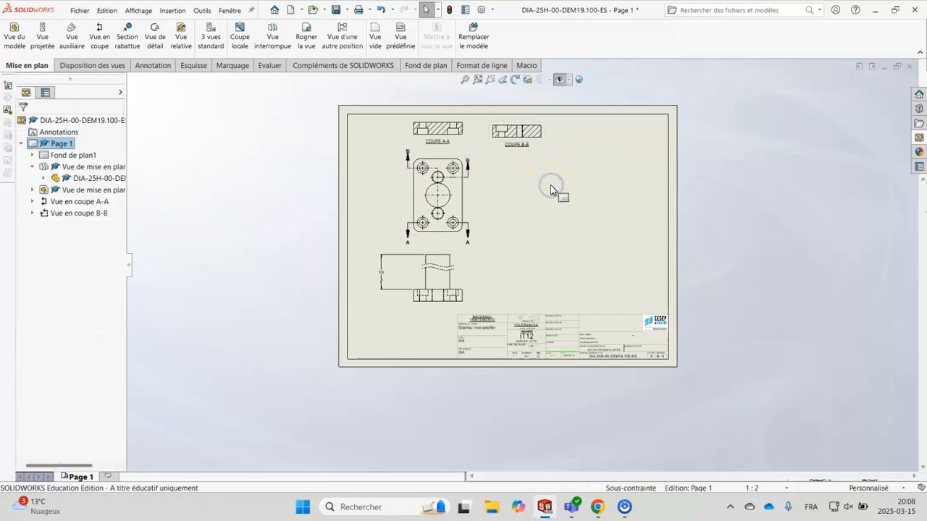
{"action": "key", "text": "f"}
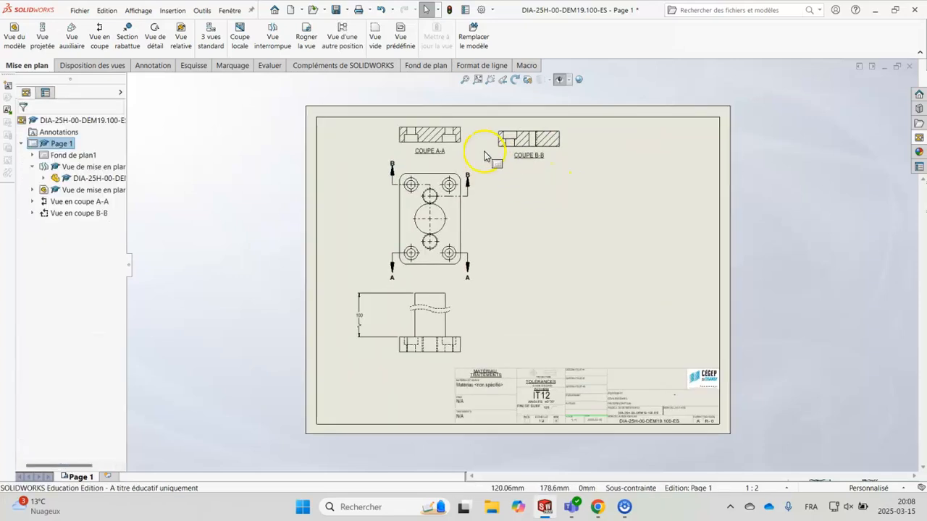
{"action": "scroll", "coordinate": [485, 155], "scroll_direction": "down", "scroll_amount": 3}
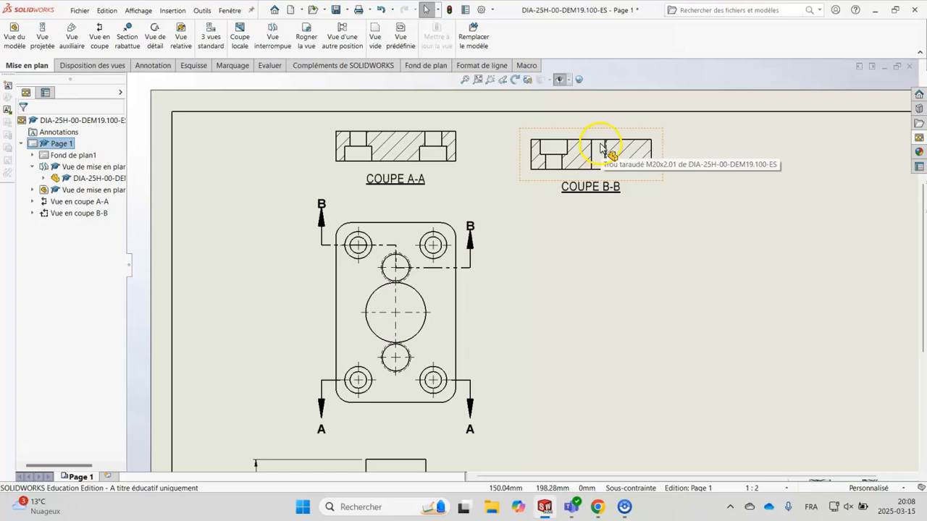
{"action": "left_click_drag", "start_coordinate": [609, 134], "coordinate": [607, 127]}
{"action": "left_click", "coordinate": [661, 231]}
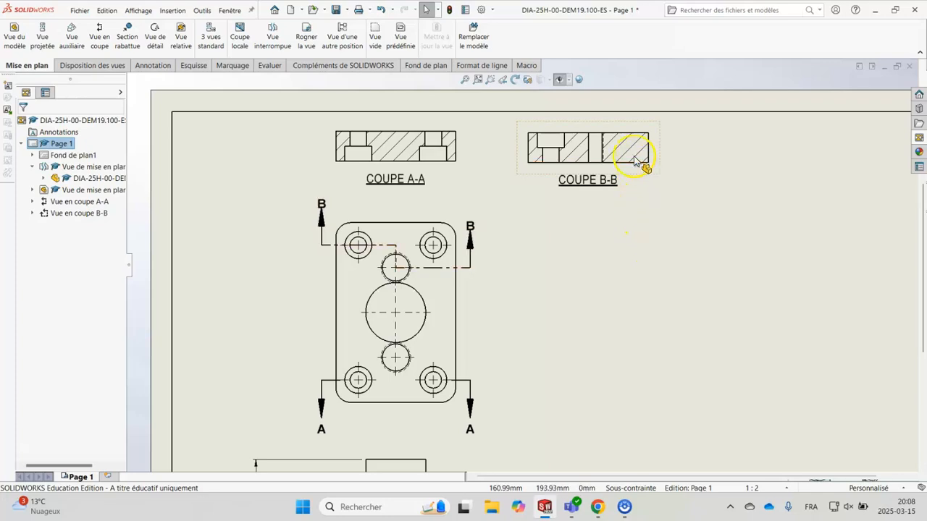
Align section view B-B horizontally by centre with section view A-A
{"action": "left_click", "coordinate": [648, 180]}
{"action": "right_click", "coordinate": [647, 176]}
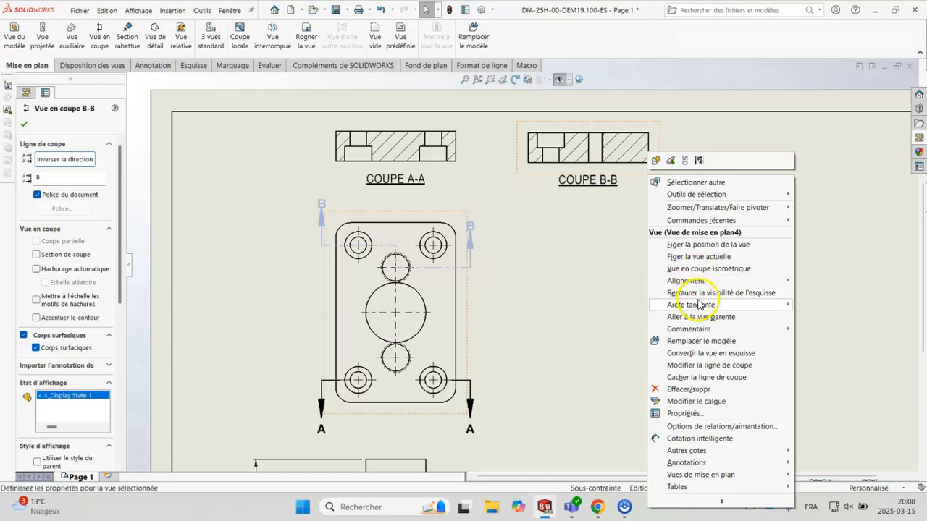
{"action": "mouse_move", "coordinate": [721, 281]}
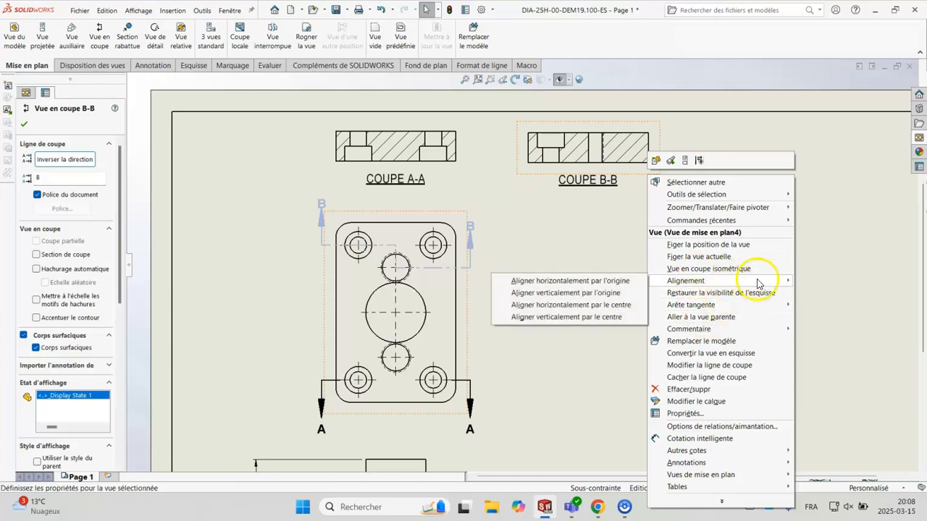
{"action": "left_click", "coordinate": [610, 312]}
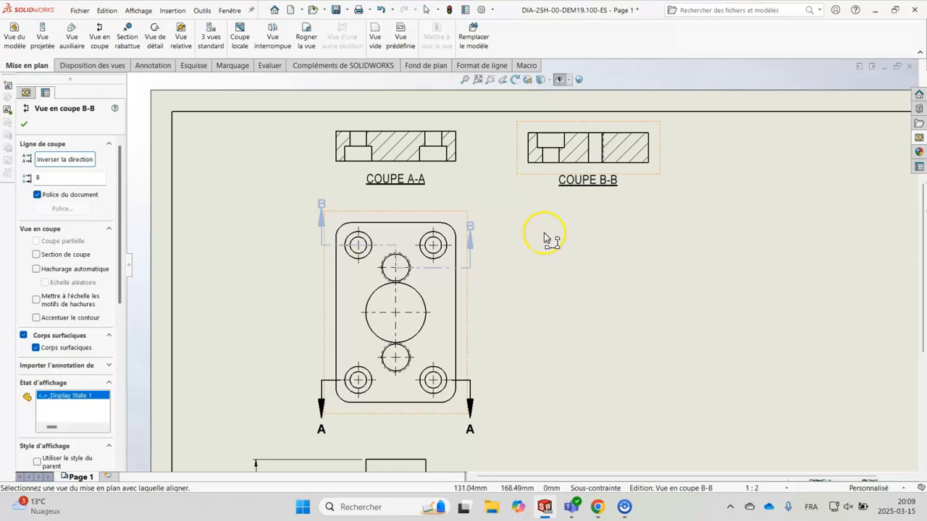
{"action": "left_click", "coordinate": [462, 168]}
{"action": "left_click", "coordinate": [557, 149]}
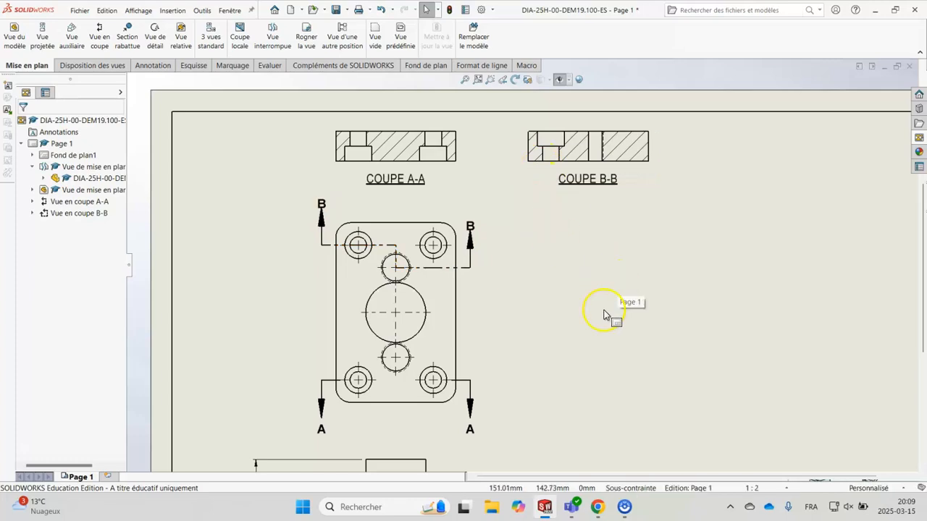
Insert the model's right view (Droite) from the view palette into the free area right of the front view
{"action": "scroll", "coordinate": [606, 315], "scroll_direction": "up", "scroll_amount": 4}
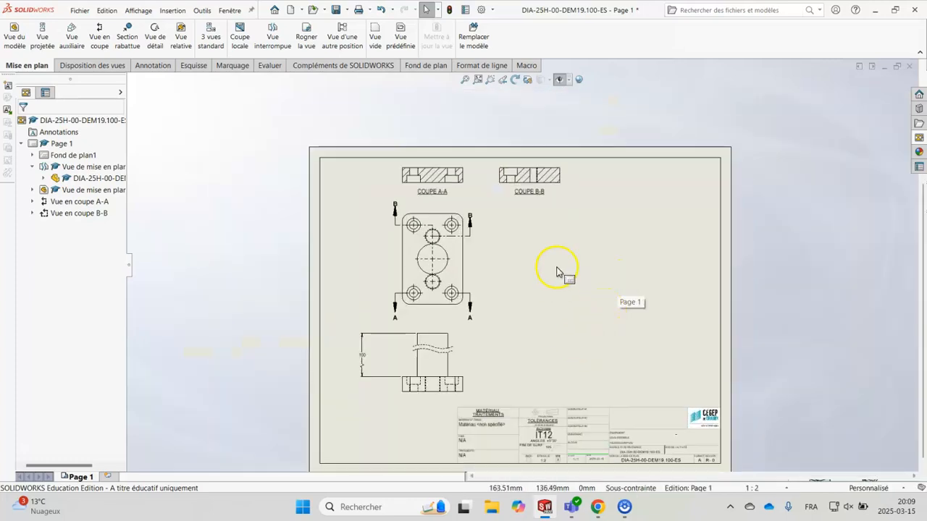
{"action": "scroll", "coordinate": [557, 266], "scroll_direction": "down", "scroll_amount": 1}
{"action": "scroll", "coordinate": [511, 375], "scroll_direction": "down", "scroll_amount": 1}
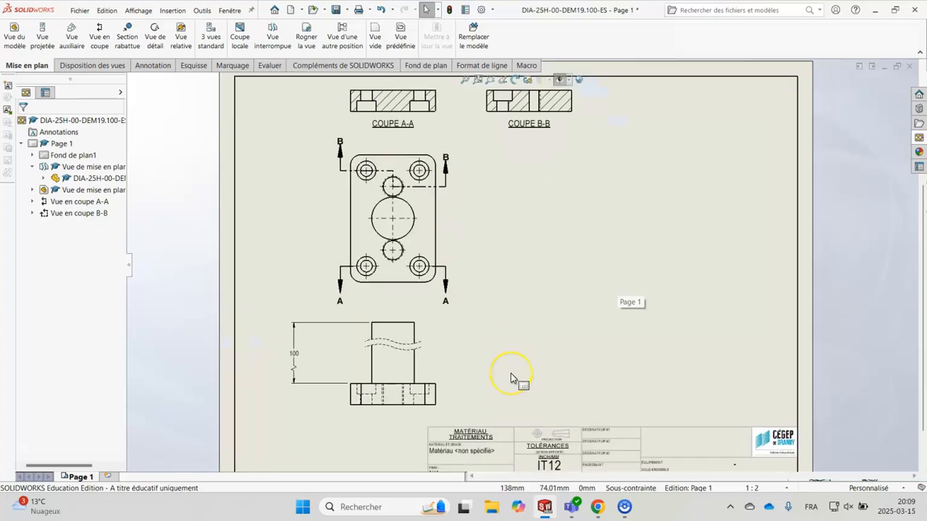
{"action": "left_click", "coordinate": [919, 138]}
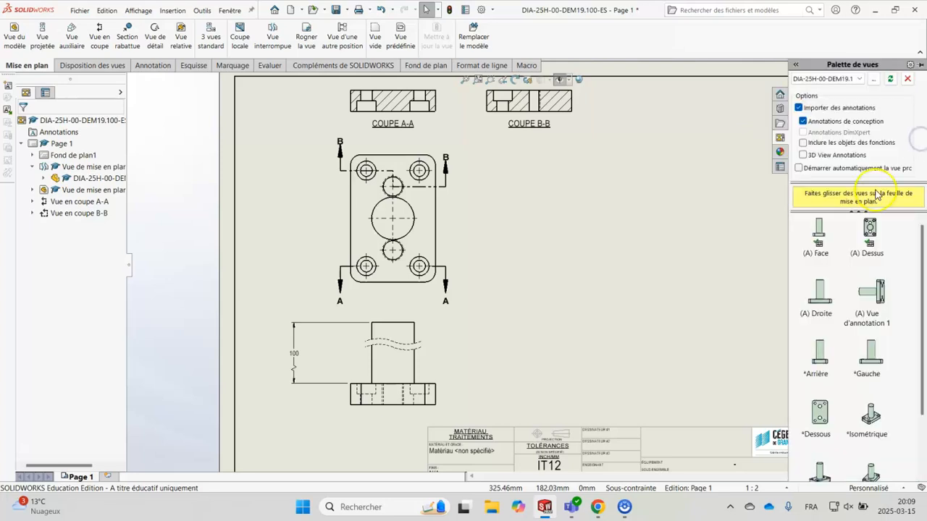
{"action": "left_click", "coordinate": [836, 293]}
{"action": "mouse_move", "coordinate": [837, 293]}
{"action": "left_mouse_down"}
{"action": "mouse_move", "coordinate": [631, 362]}
{"action": "mouse_move", "coordinate": [580, 362]}
{"action": "mouse_move", "coordinate": [603, 357]}
{"action": "left_mouse_up"}
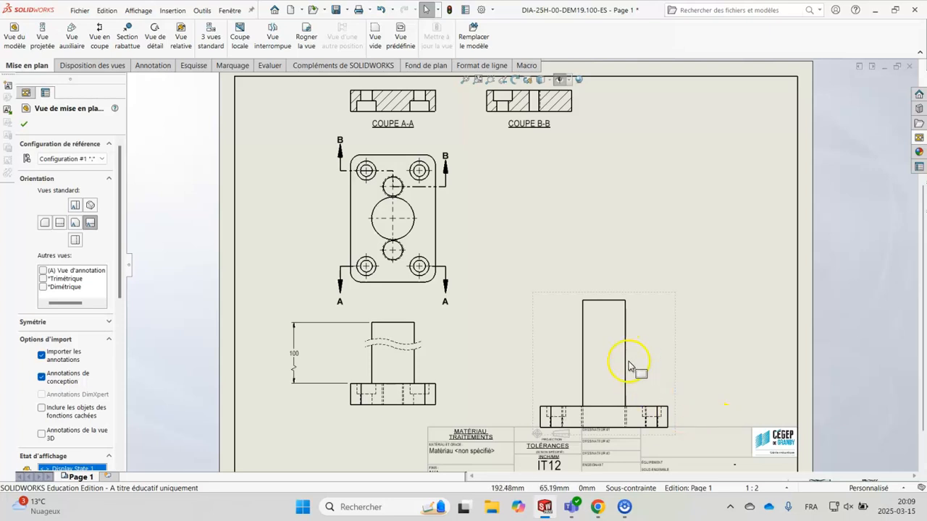
{"action": "scroll", "coordinate": [644, 436], "scroll_direction": "up", "scroll_amount": 1}
{"action": "scroll", "coordinate": [646, 424], "scroll_direction": "down", "scroll_amount": 1}
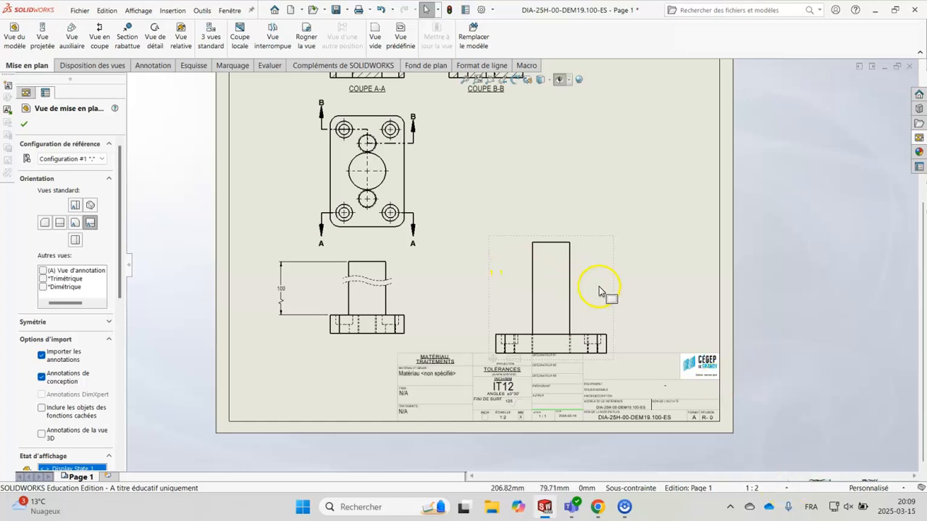
Give the inserted right view a custom scale of 1:4
{"action": "scroll", "coordinate": [101, 355], "scroll_direction": "down", "scroll_amount": 5}
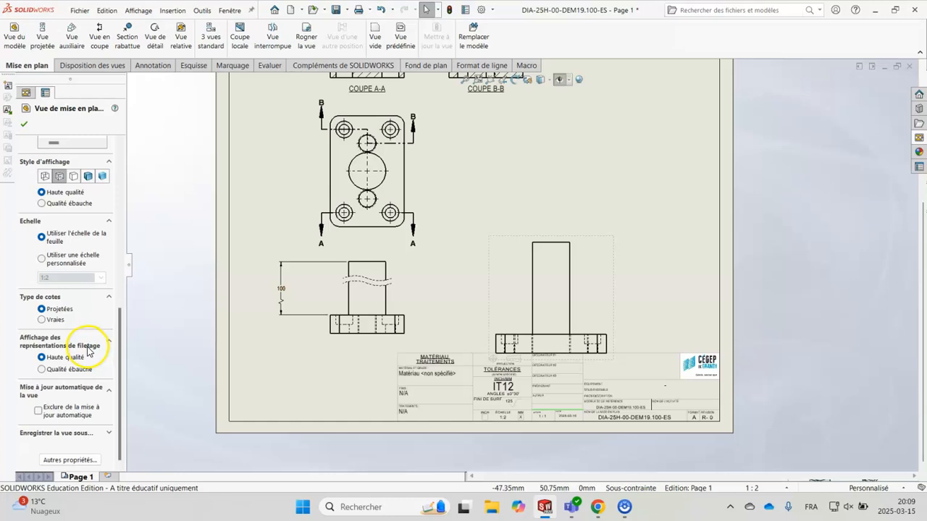
{"action": "scroll", "coordinate": [66, 327], "scroll_direction": "up", "scroll_amount": 6}
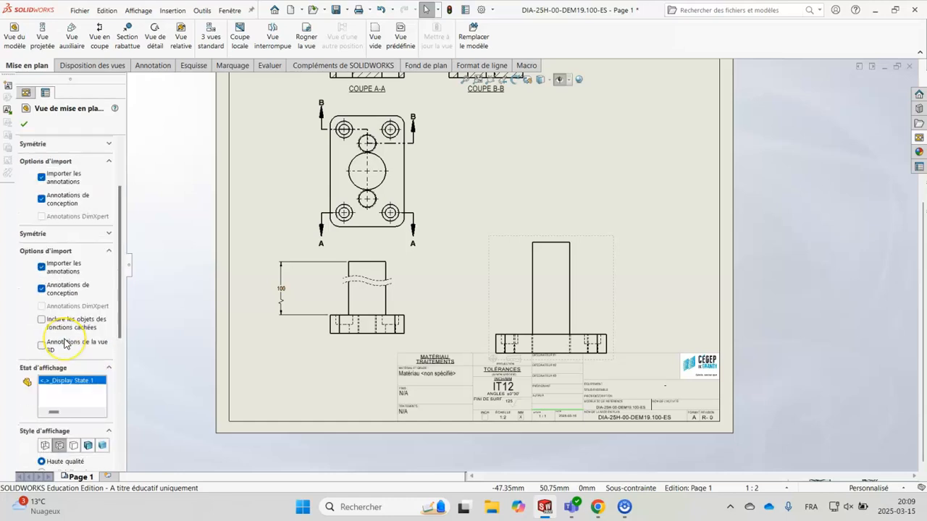
{"action": "scroll", "coordinate": [65, 340], "scroll_direction": "down", "scroll_amount": 4}
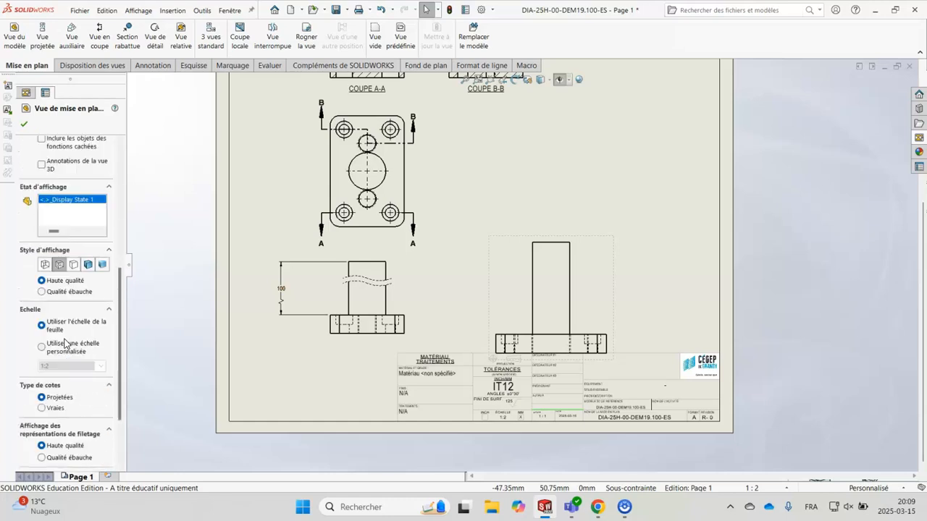
{"action": "scroll", "coordinate": [65, 344], "scroll_direction": "down", "scroll_amount": 3}
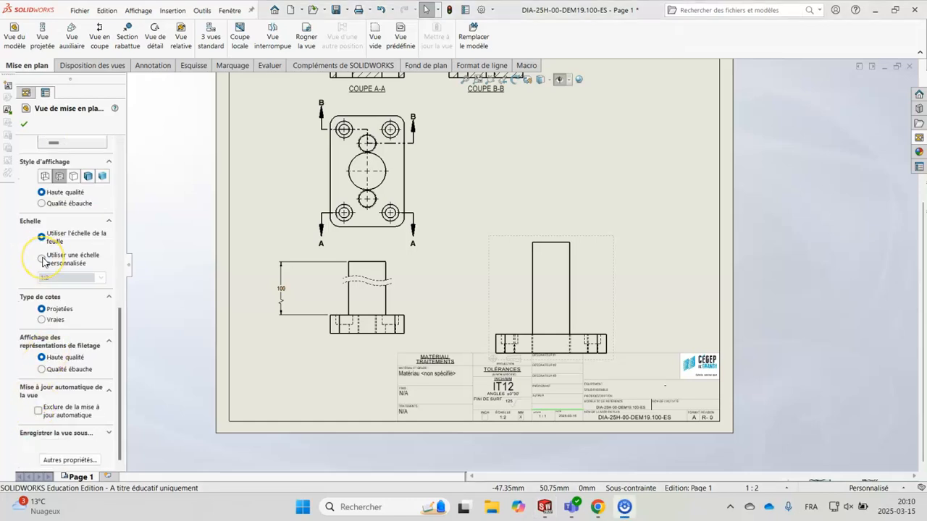
{"action": "left_click", "coordinate": [42, 259]}
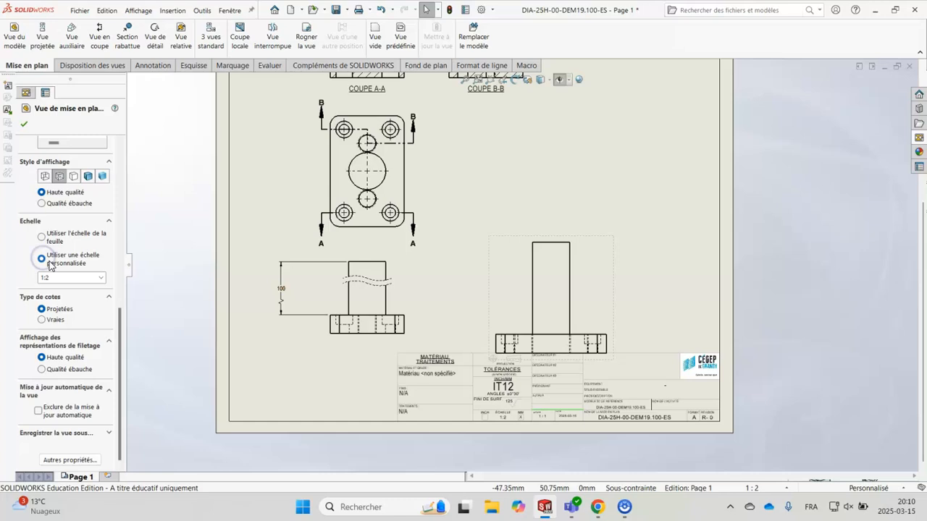
{"action": "left_click", "coordinate": [101, 278]}
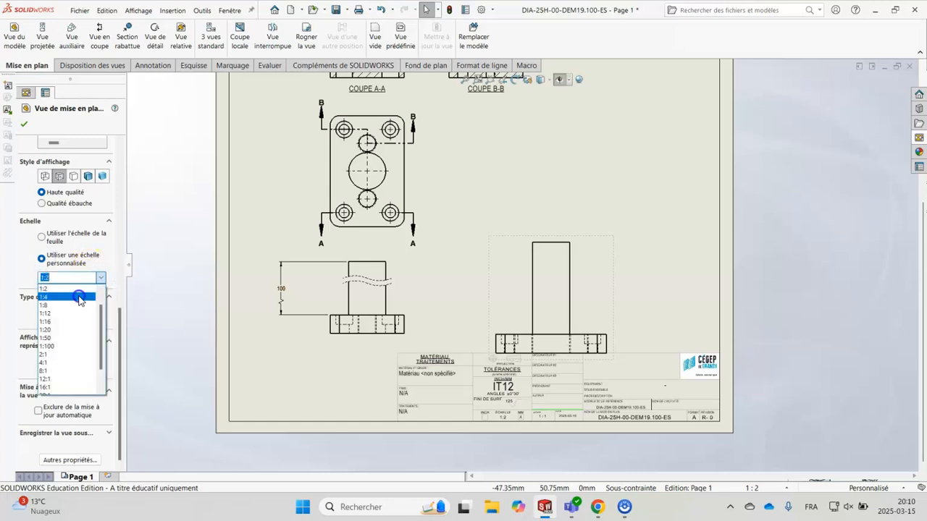
{"action": "left_click", "coordinate": [80, 298]}
Set the right view's custom scale to 1:2 and switch it back to the sheet scale
{"action": "left_click", "coordinate": [101, 277]}
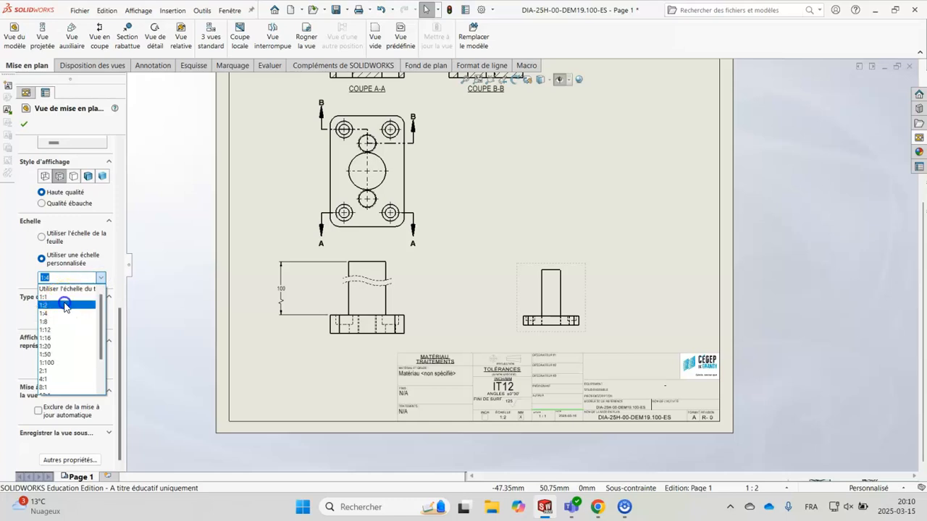
{"action": "left_click", "coordinate": [65, 306]}
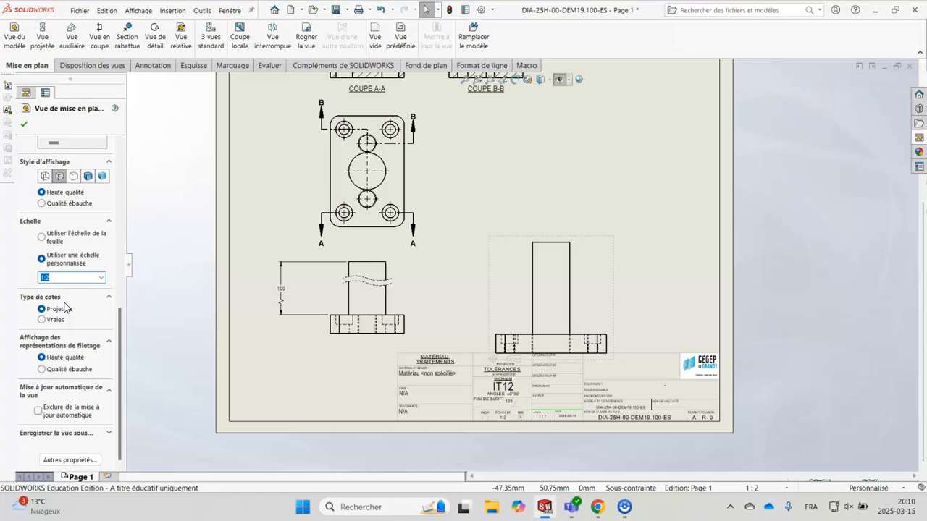
{"action": "left_click", "coordinate": [41, 237]}
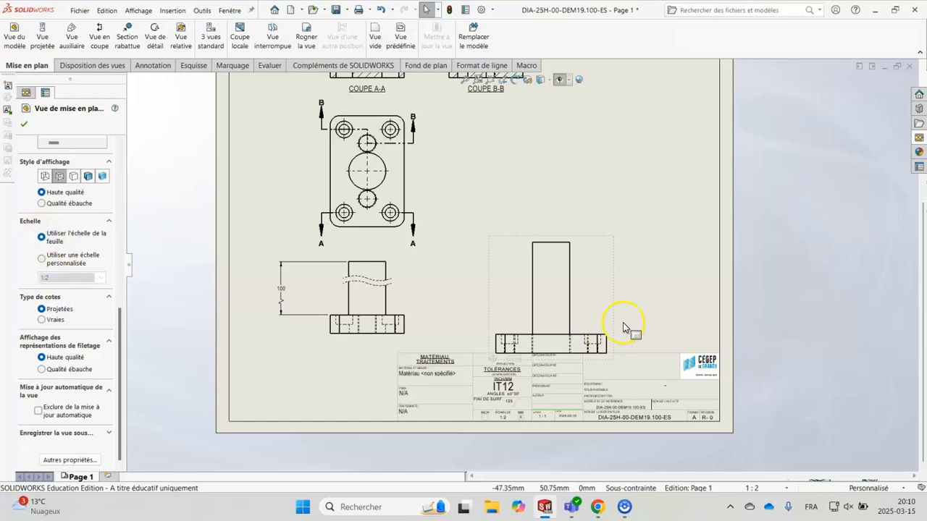
Shift the right view slightly sideways and delete it from the sheet
{"action": "left_click", "coordinate": [614, 289]}
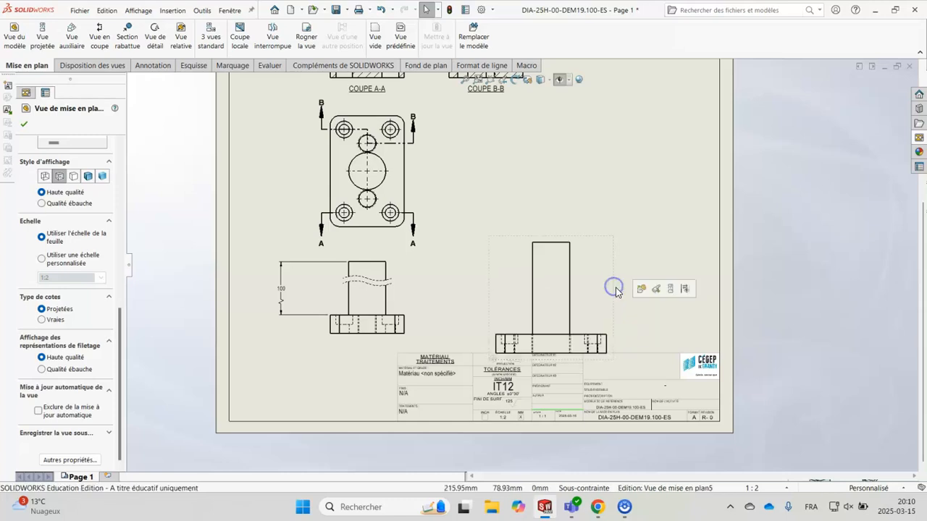
{"action": "left_click_drag", "start_coordinate": [614, 269], "coordinate": [614, 268]}
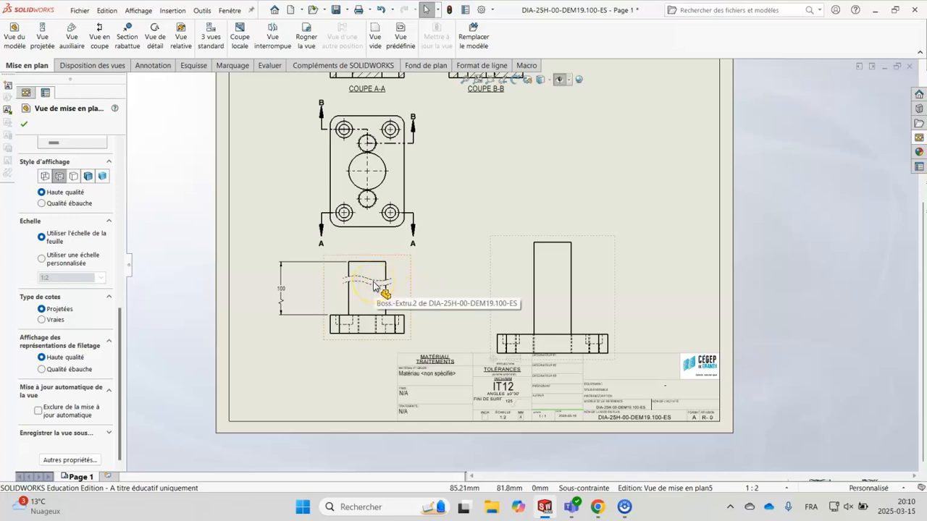
{"action": "left_click", "coordinate": [598, 289]}
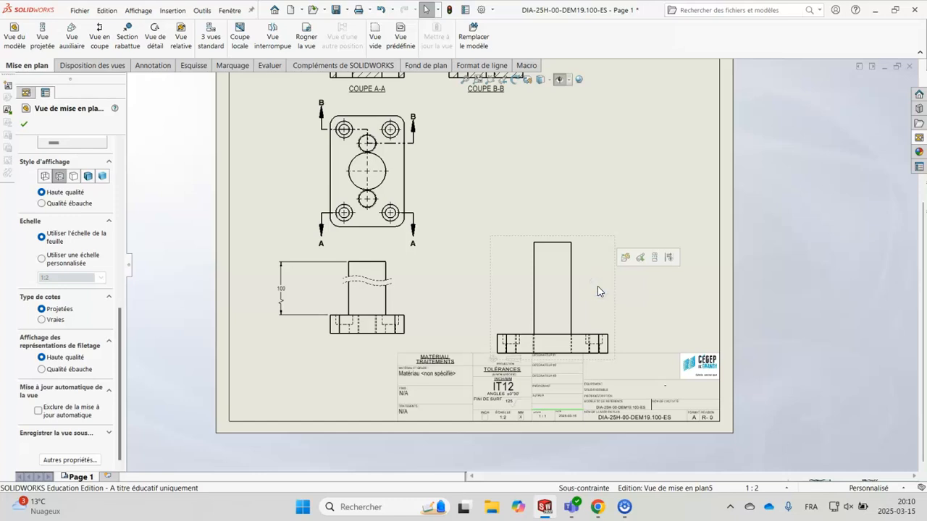
{"action": "key", "text": "Delete"}
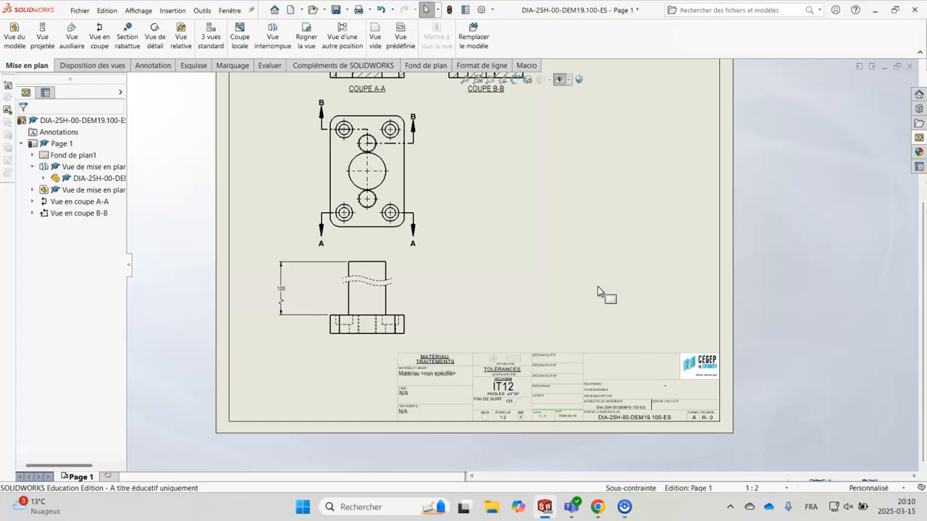
Project a side view from the top view and place it in the free area to its right
{"action": "scroll", "coordinate": [526, 212], "scroll_direction": "up", "scroll_amount": 2}
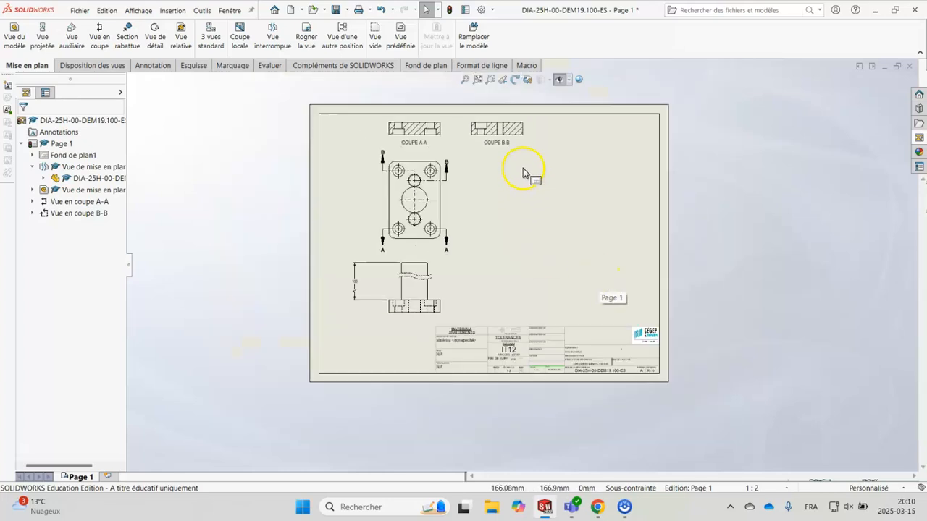
{"action": "scroll", "coordinate": [527, 176], "scroll_direction": "down", "scroll_amount": 2}
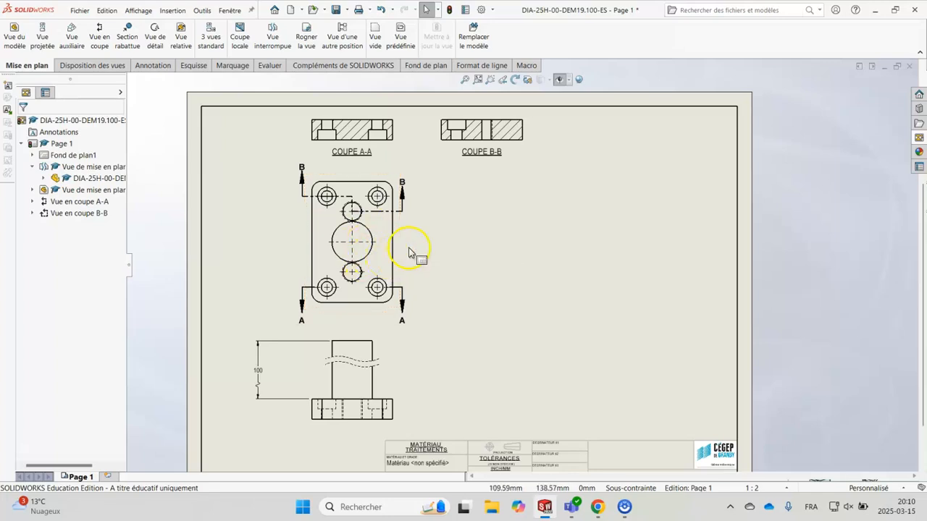
{"action": "left_click", "coordinate": [42, 42]}
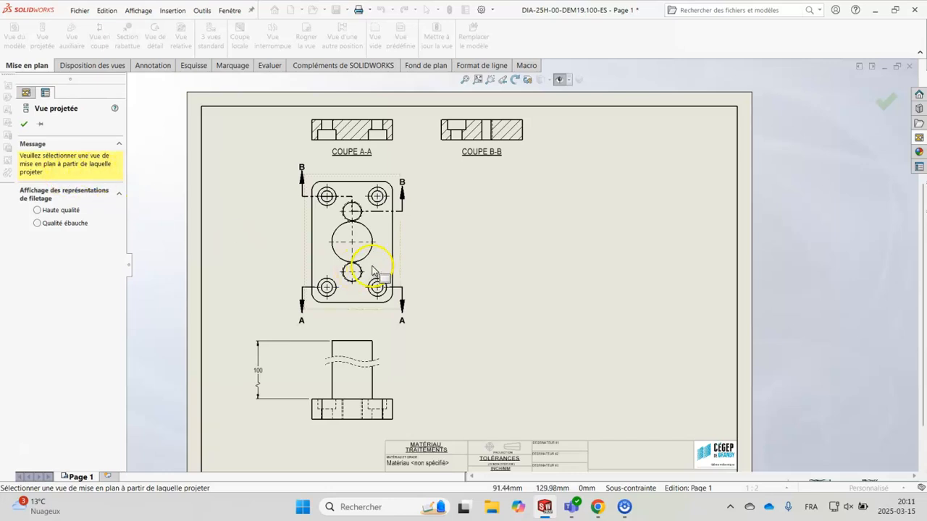
{"action": "left_click", "coordinate": [399, 261]}
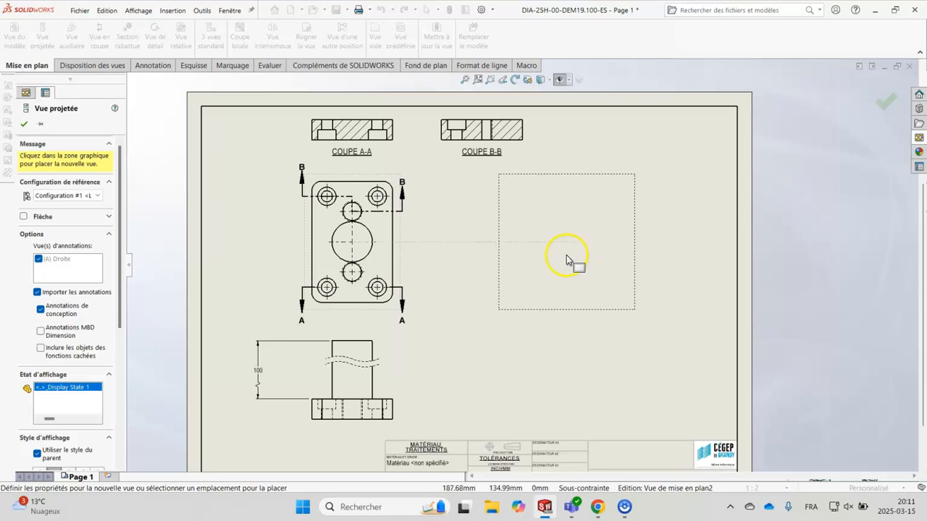
{"action": "left_click", "coordinate": [566, 259]}
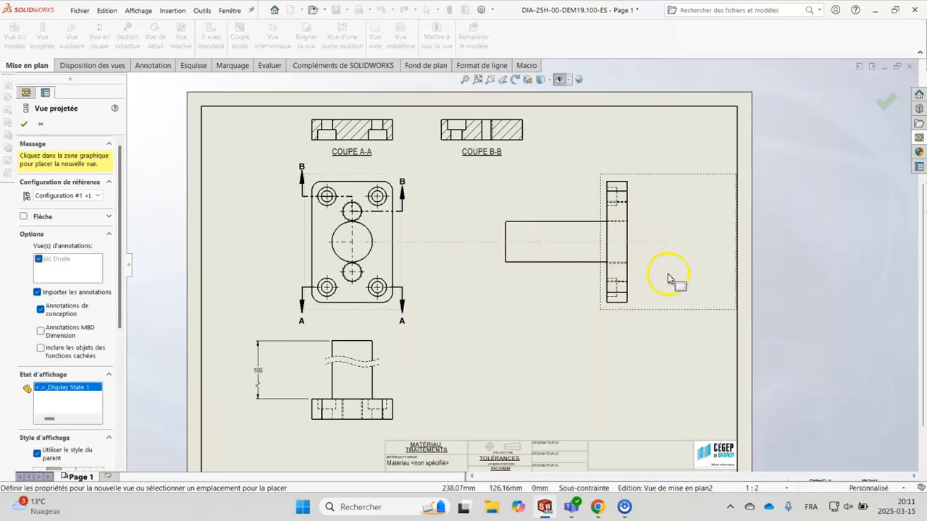
{"action": "left_click", "coordinate": [885, 104]}
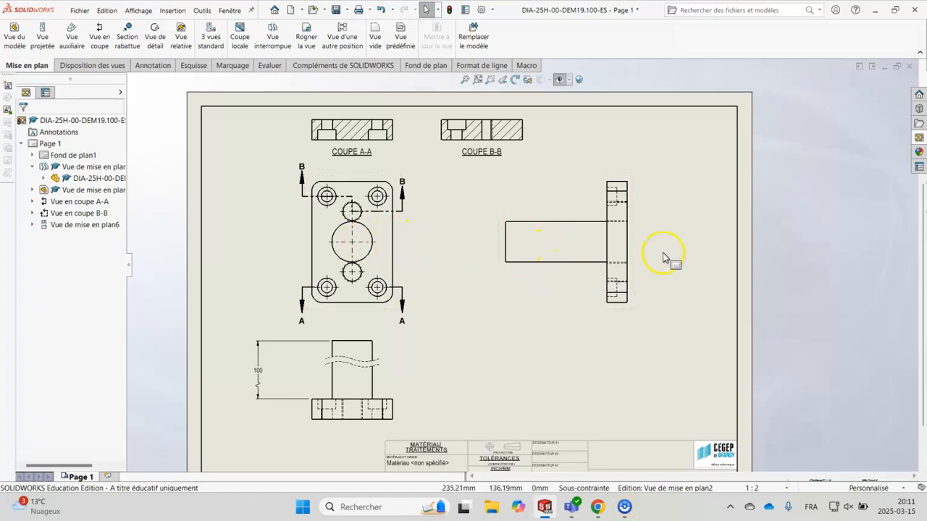
Create a removed section of the shaft between its two opposite silhouette edges, with automatic cutting line placement, centred on the cutting line near mid-length
{"action": "scroll", "coordinate": [664, 257], "scroll_direction": "down", "scroll_amount": 5}
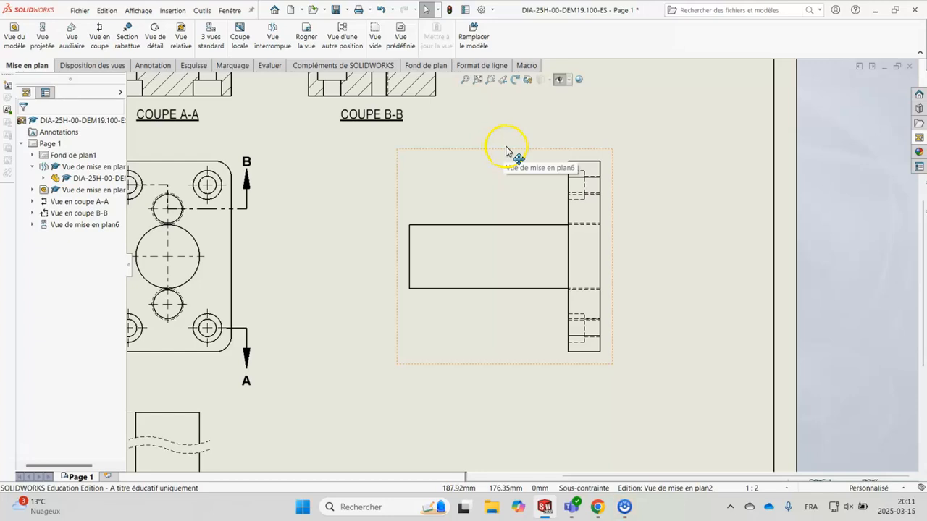
{"action": "left_click", "coordinate": [131, 43]}
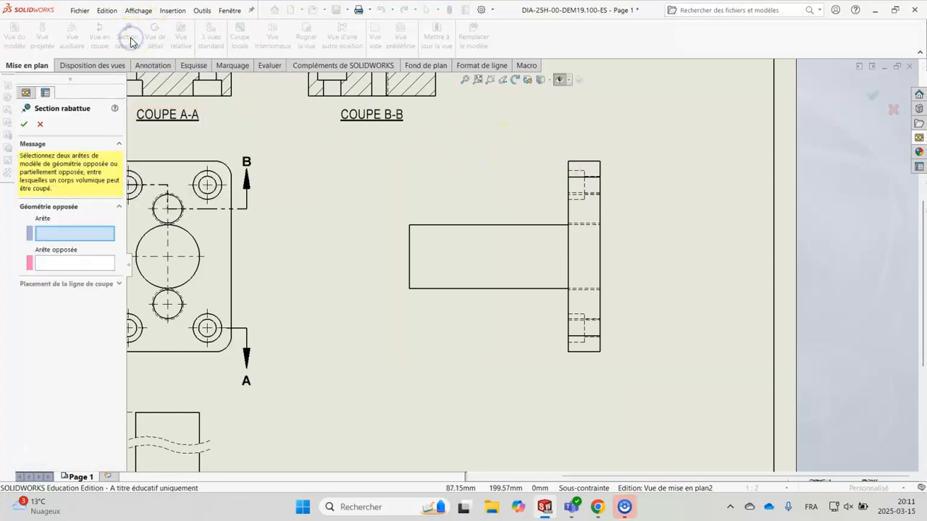
{"action": "left_click", "coordinate": [487, 226]}
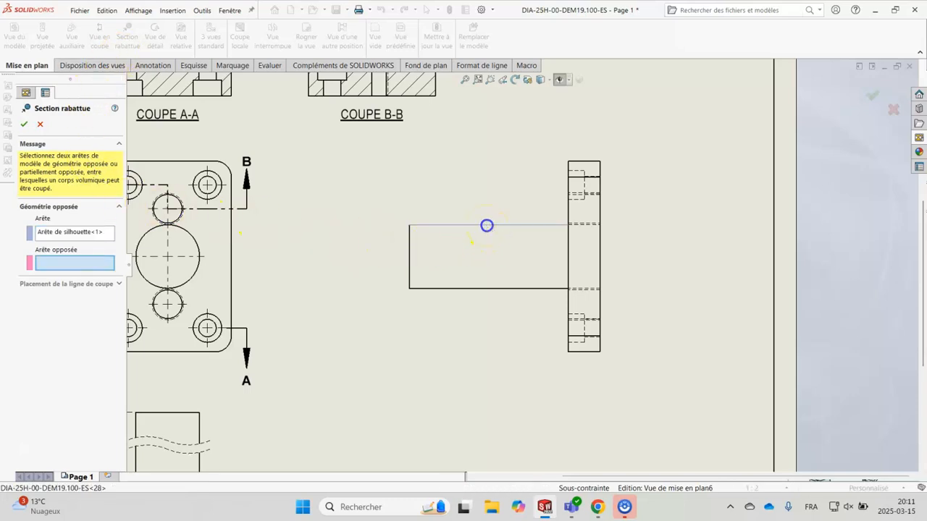
{"action": "left_click", "coordinate": [487, 288]}
{"action": "left_click", "coordinate": [484, 262]}
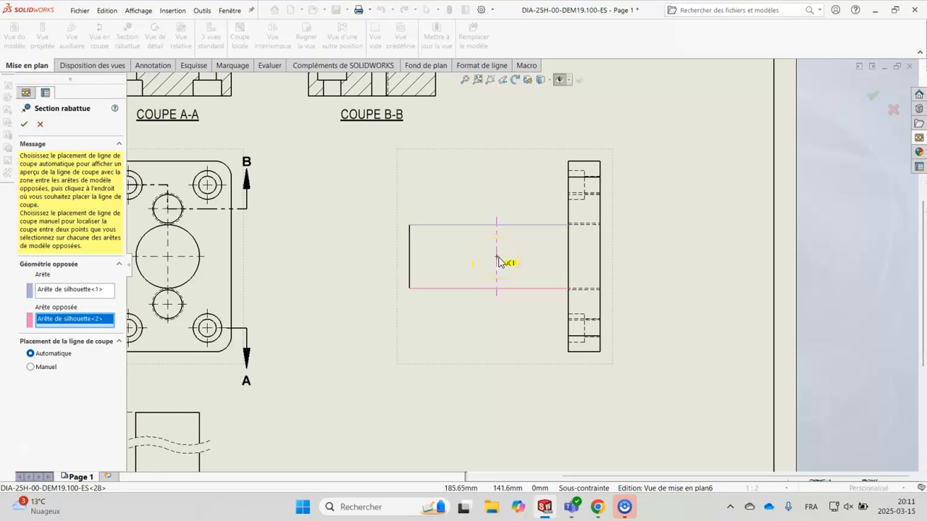
{"action": "left_click", "coordinate": [499, 262]}
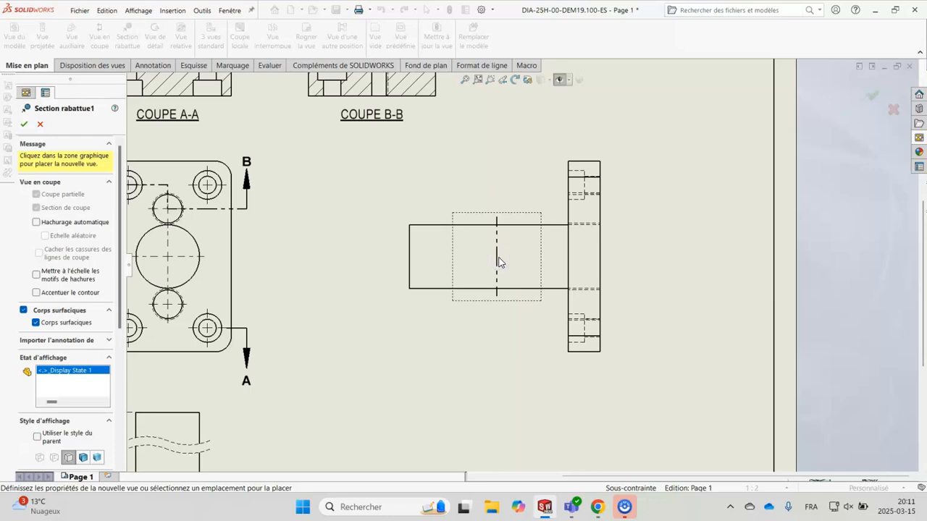
{"action": "left_click", "coordinate": [498, 262]}
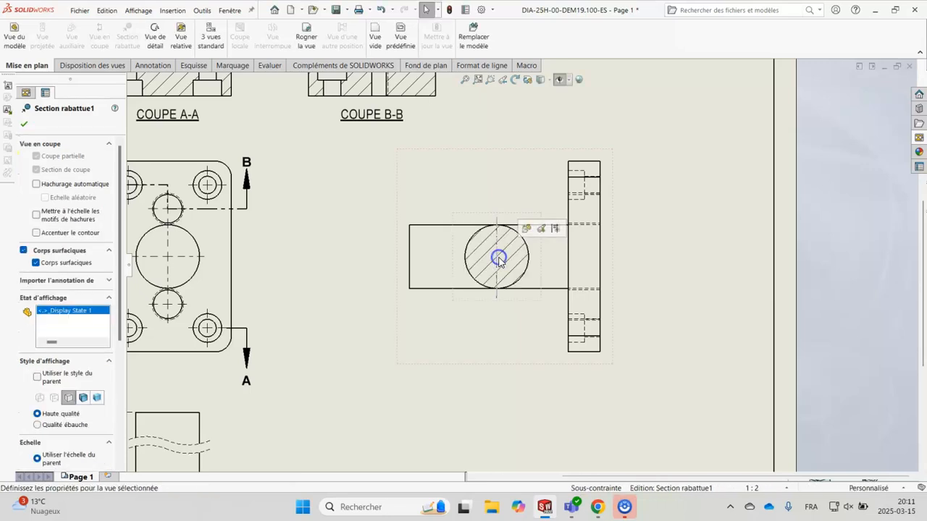
Undo the removed section of the shaft and the projected side view
{"action": "left_click", "coordinate": [527, 304]}
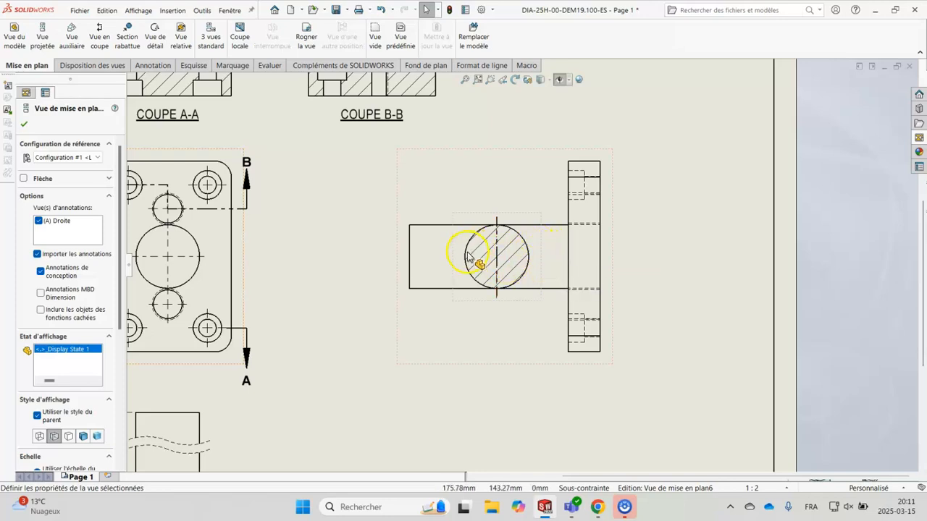
{"action": "left_click", "coordinate": [336, 225]}
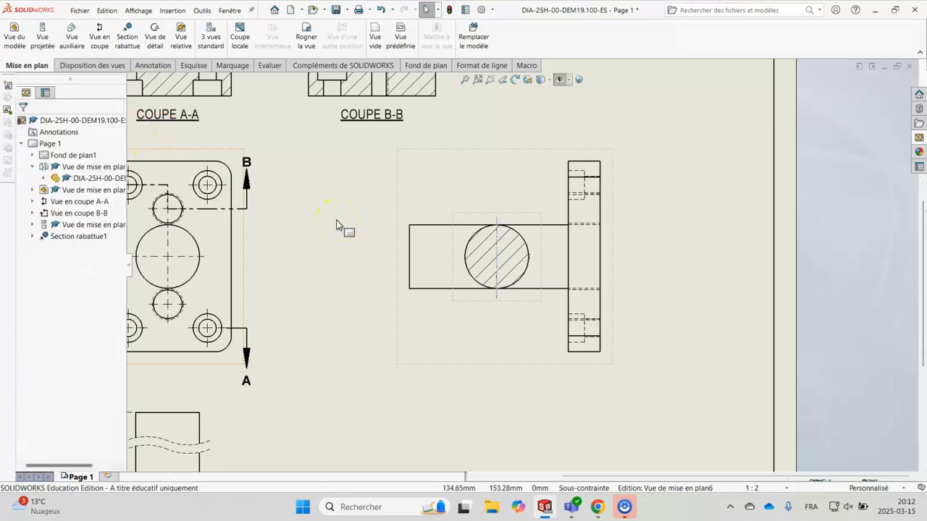
{"action": "key", "text": "ctrl+z"}
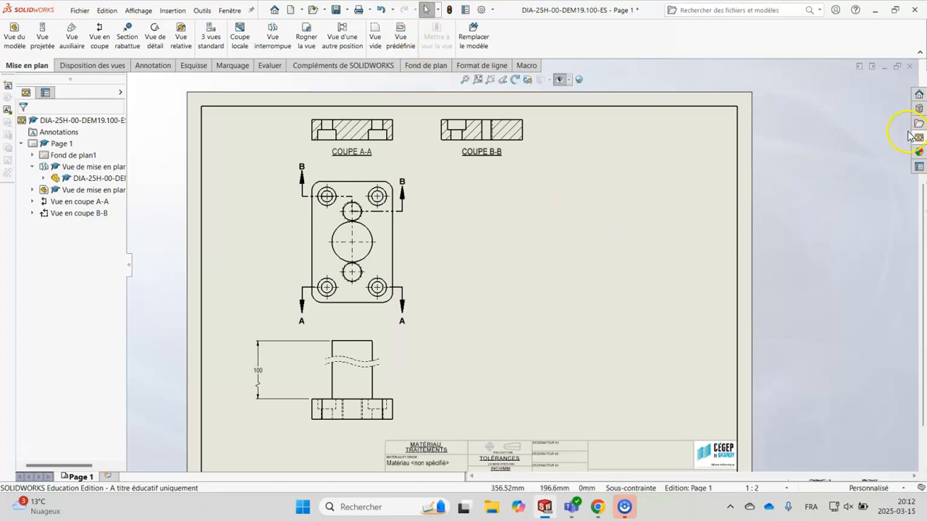
Project a side view from the top view again, placing it close to the right sheet border
{"action": "left_click", "coordinate": [42, 36]}
{"action": "left_click", "coordinate": [396, 255]}
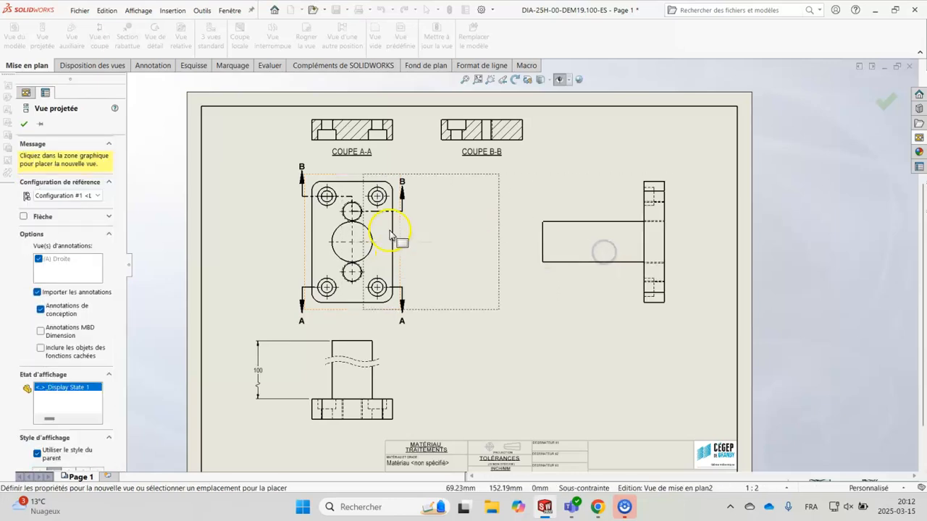
{"action": "left_click", "coordinate": [27, 125]}
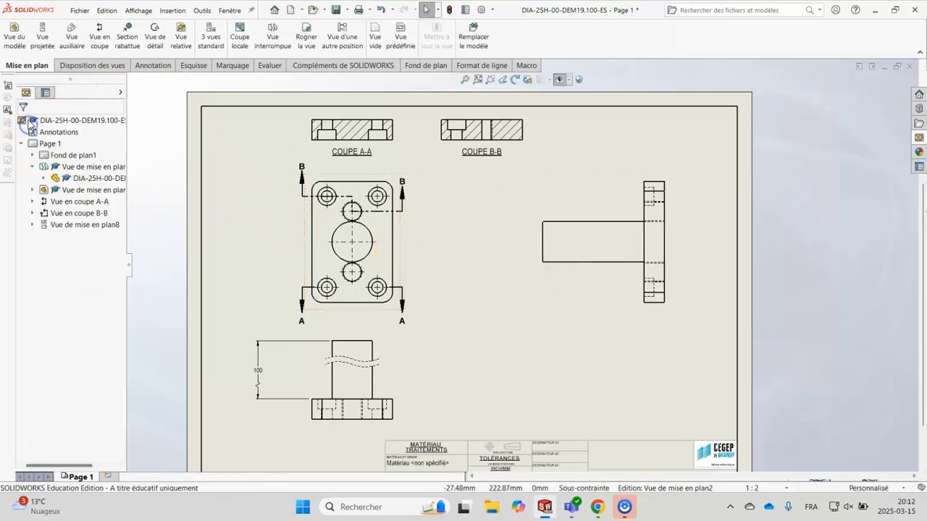
Create a removed section of the side view's shaft between its two silhouette edges, cut automatically near mid-length and placed below the shaft
{"action": "left_click", "coordinate": [129, 42]}
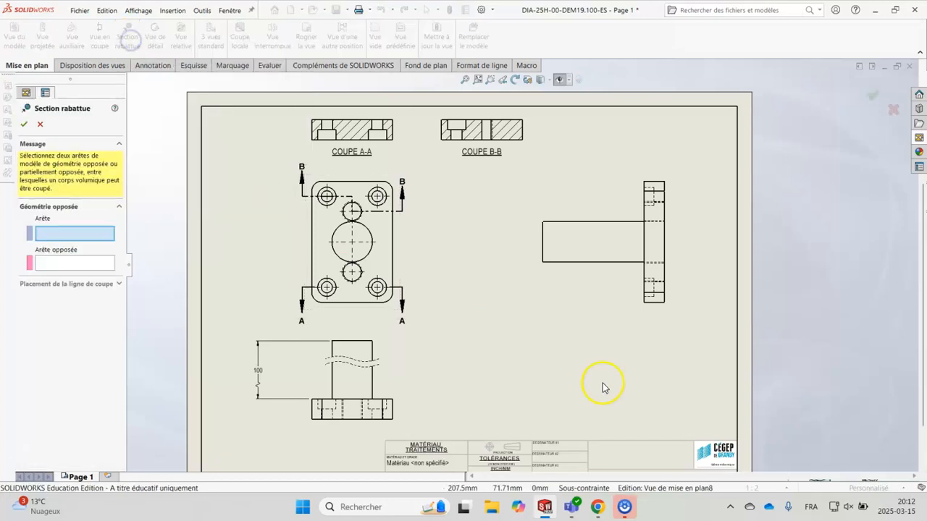
{"action": "scroll", "coordinate": [604, 297], "scroll_direction": "down", "scroll_amount": 2}
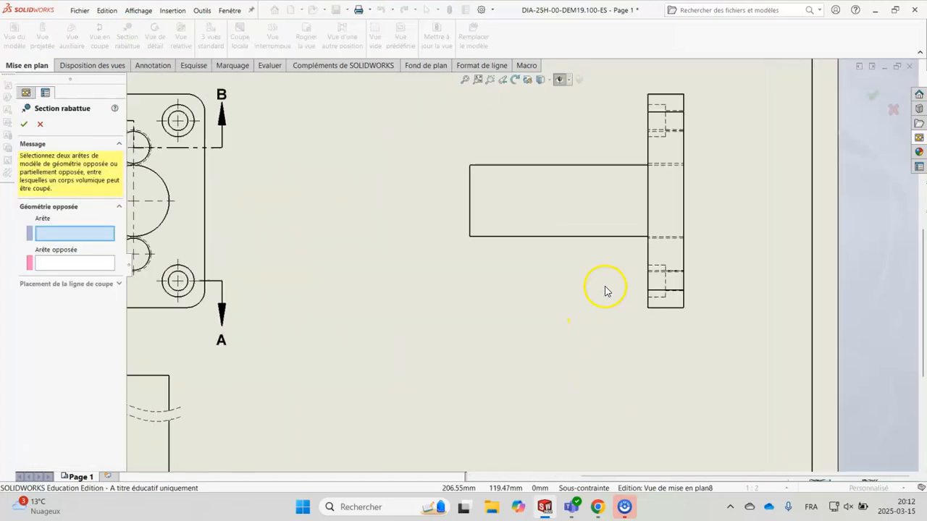
{"action": "left_click", "coordinate": [554, 166]}
{"action": "left_click", "coordinate": [554, 239]}
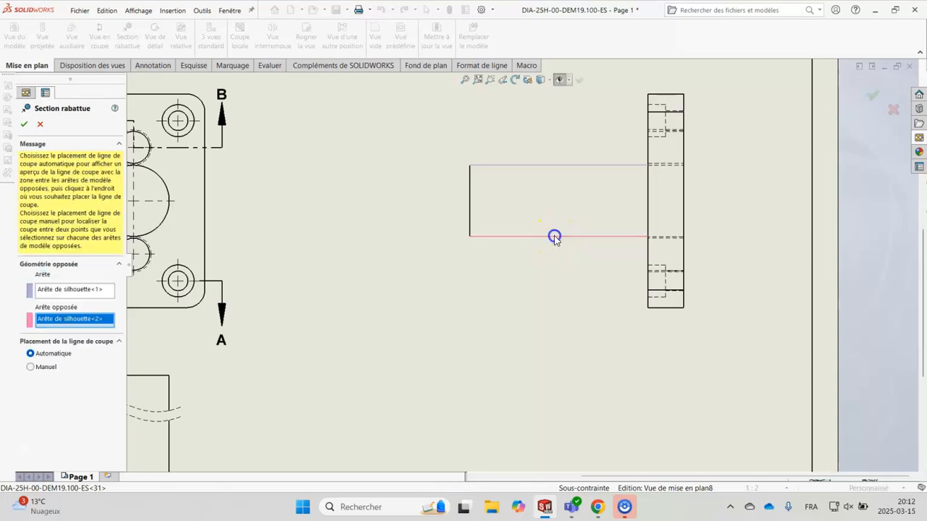
{"action": "left_click", "coordinate": [559, 214]}
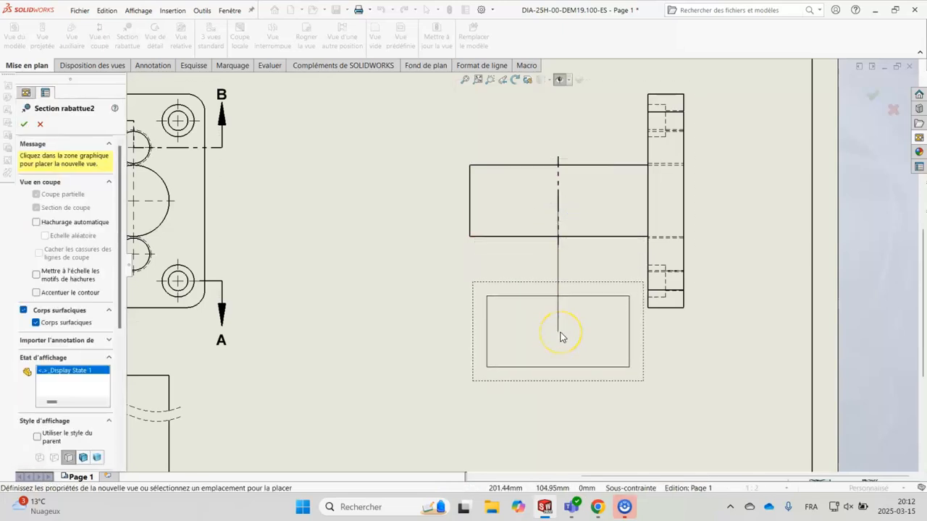
{"action": "left_click", "coordinate": [561, 337]}
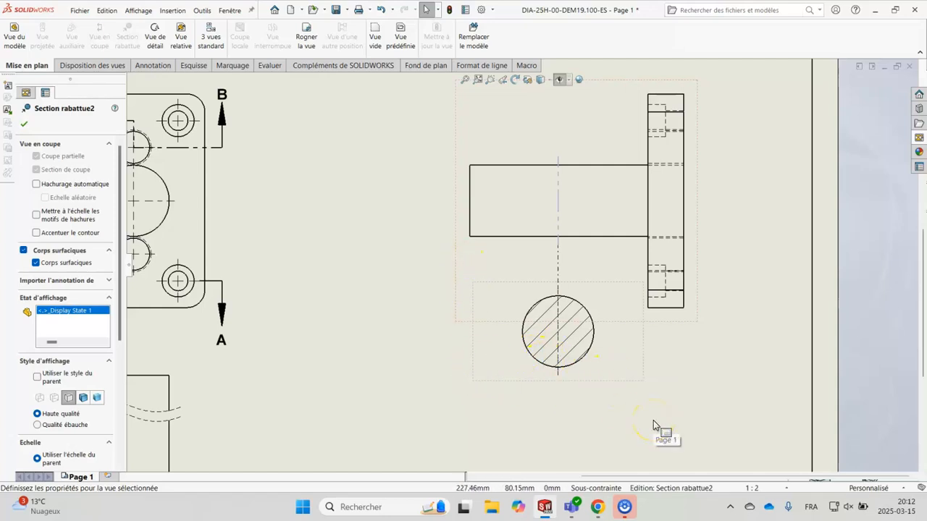
Dimension the diameter of the removed circular section, placing the text below and to the left of the circle
{"action": "left_click", "coordinate": [149, 66]}
{"action": "left_click", "coordinate": [30, 32]}
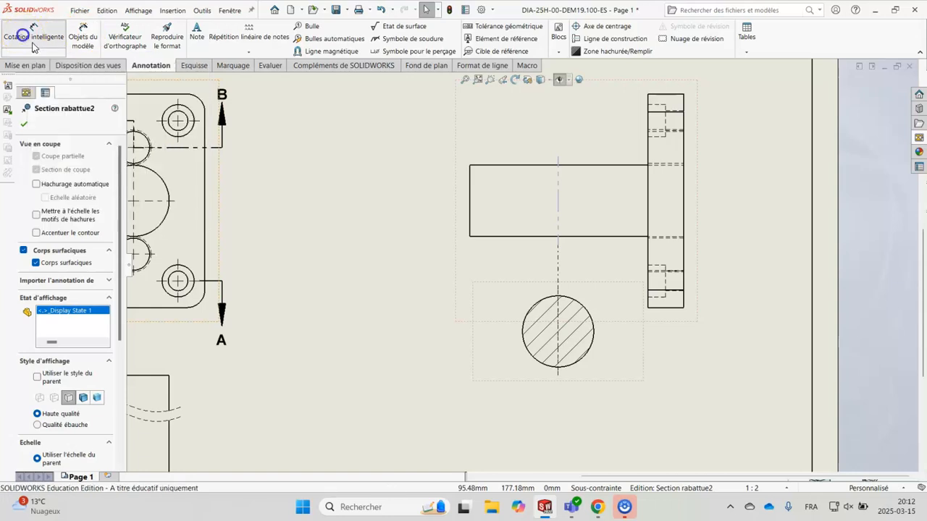
{"action": "left_click", "coordinate": [532, 360]}
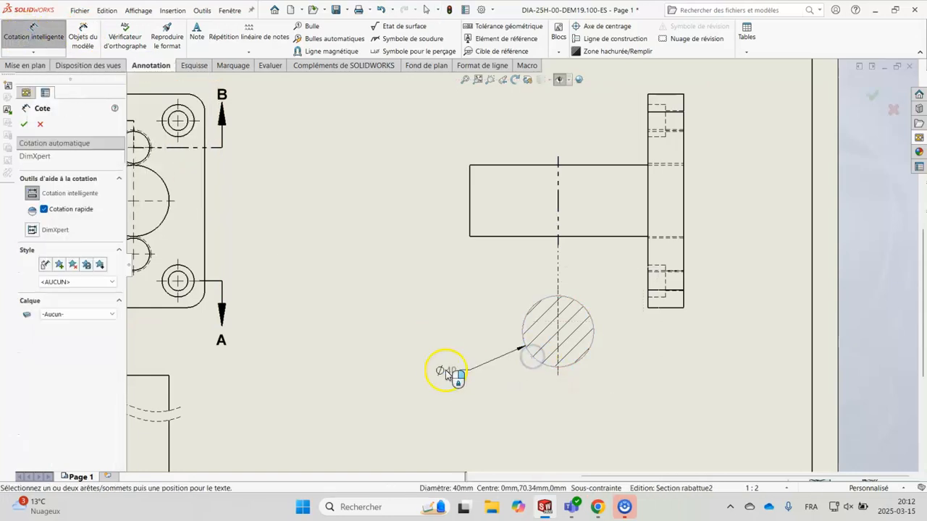
{"action": "left_click", "coordinate": [447, 373]}
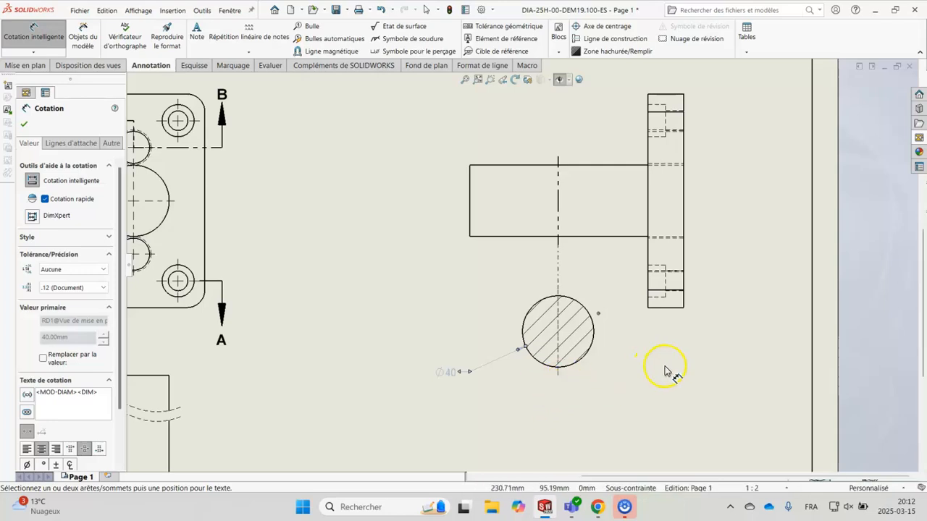
{"action": "scroll", "coordinate": [664, 371], "scroll_direction": "up", "scroll_amount": 1}
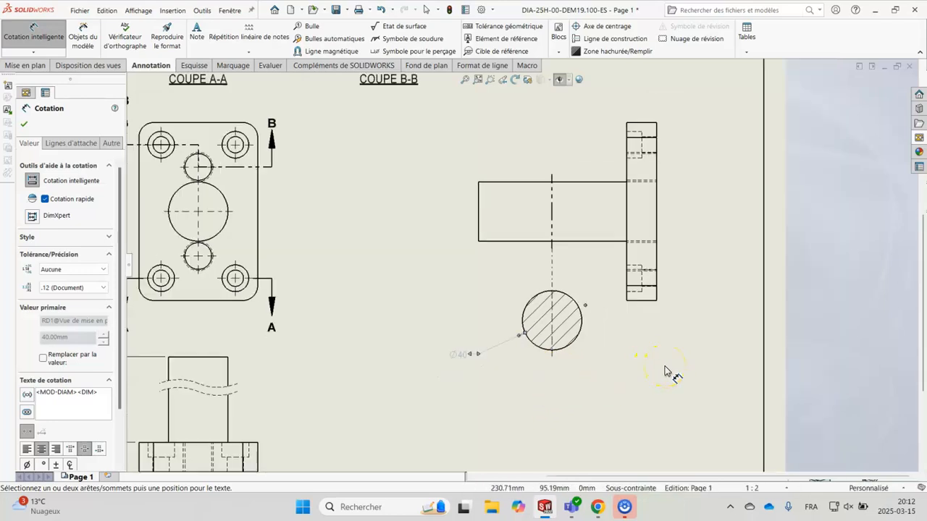
{"action": "left_click", "coordinate": [28, 66]}
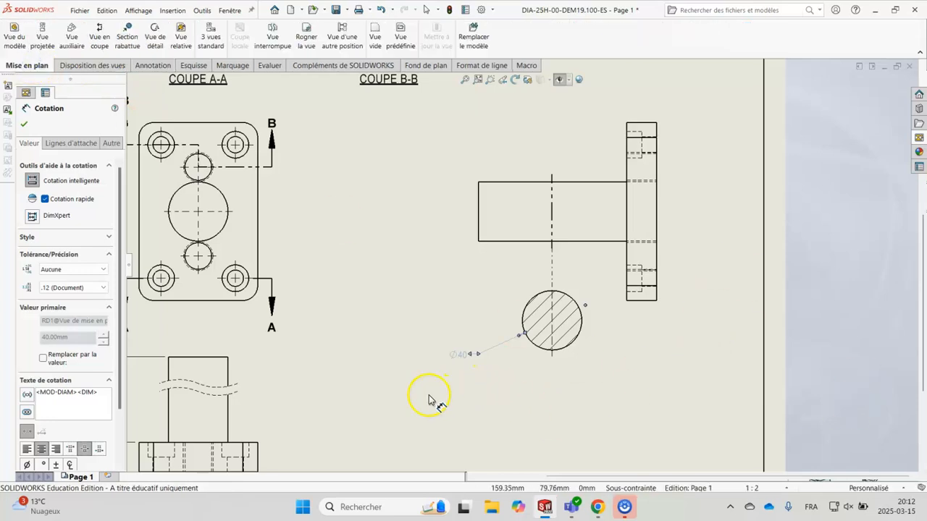
{"action": "scroll", "coordinate": [428, 398], "scroll_direction": "up", "scroll_amount": 1}
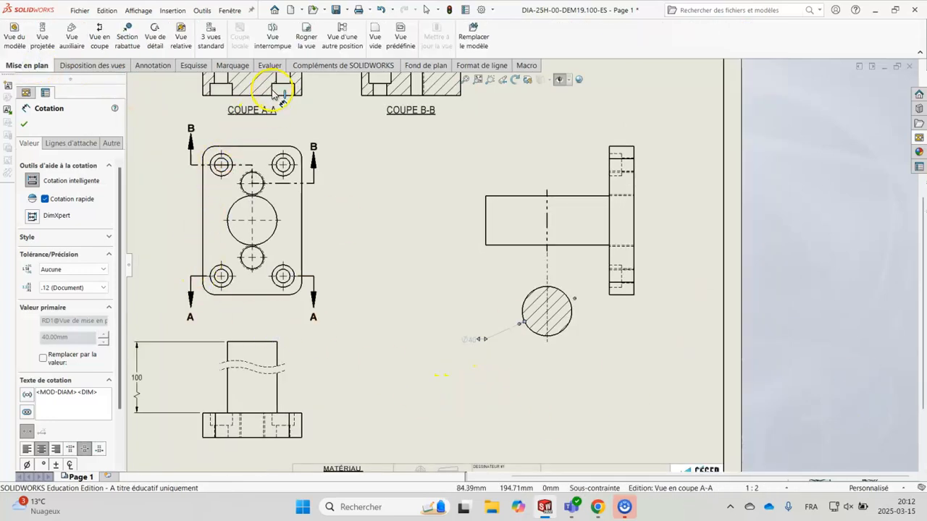
{"action": "scroll", "coordinate": [426, 116], "scroll_direction": "down", "scroll_amount": 2}
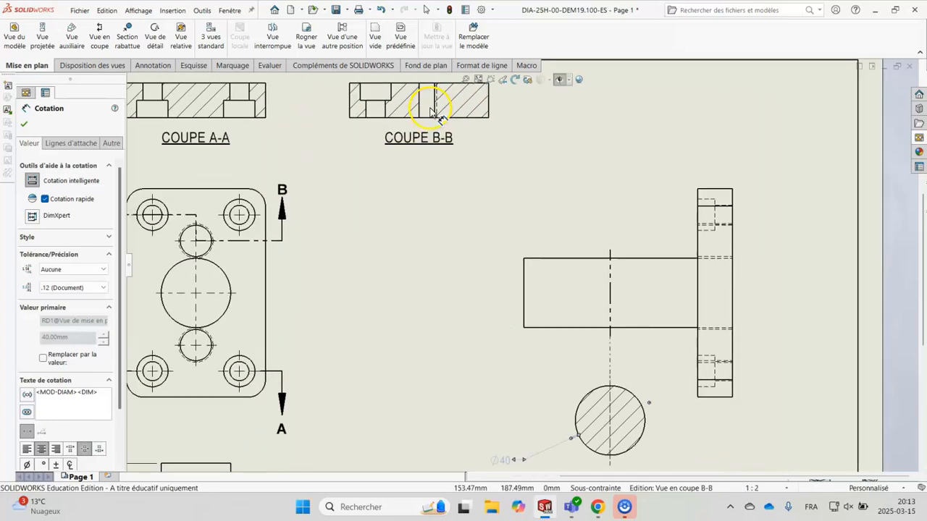
{"action": "scroll", "coordinate": [422, 285], "scroll_direction": "up", "scroll_amount": 1}
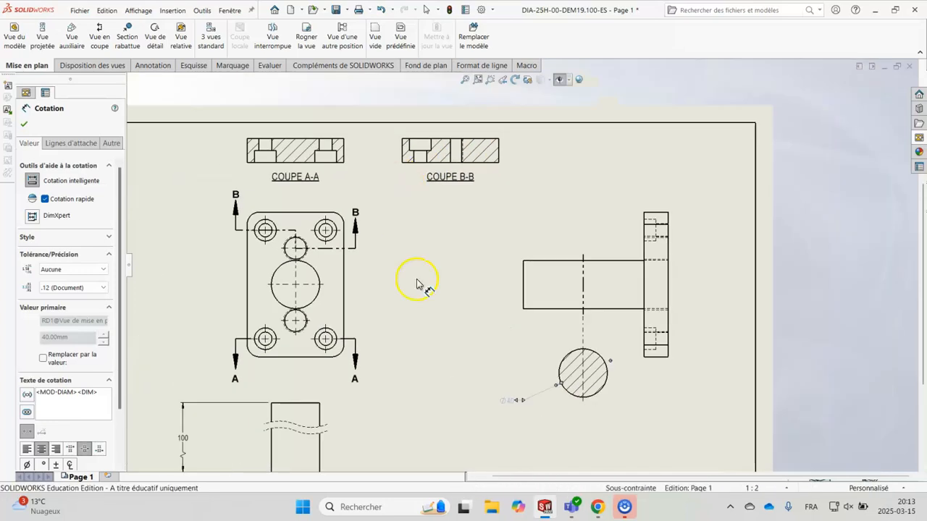
{"action": "scroll", "coordinate": [641, 434], "scroll_direction": "down", "scroll_amount": 1}
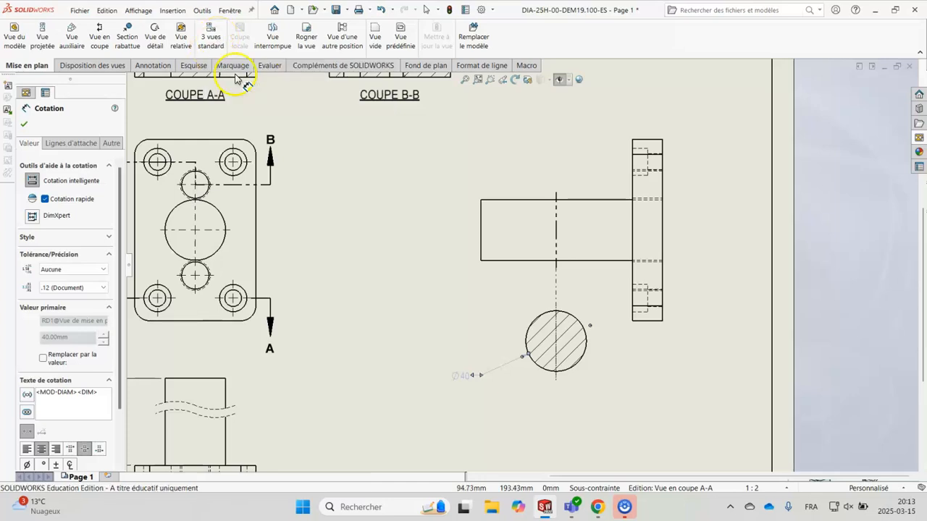
{"action": "left_click", "coordinate": [19, 119]}
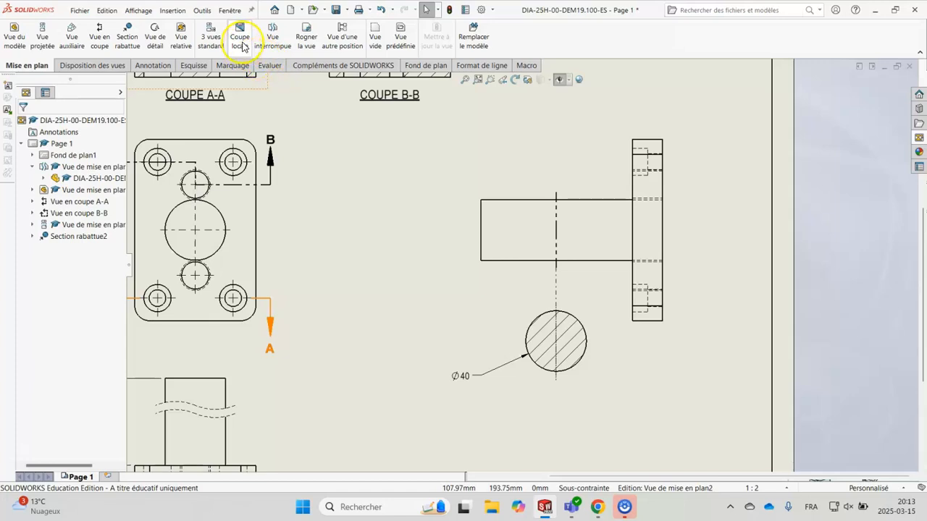
Create a broken-out section around the side view's lower counterbored hole with a closed spline, its depth set by the lower-right hole edge in the top view
{"action": "left_click", "coordinate": [242, 43]}
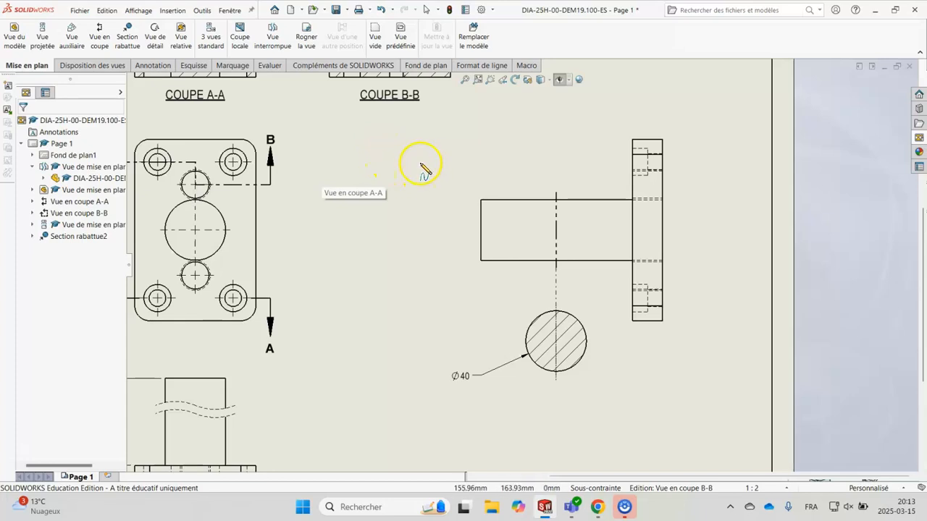
{"action": "left_click", "coordinate": [673, 276]}
{"action": "left_click", "coordinate": [614, 284]}
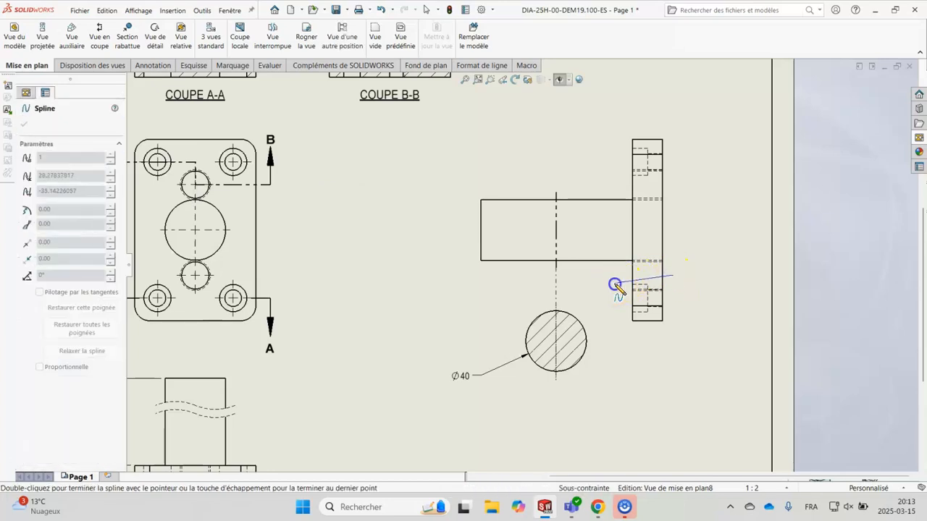
{"action": "left_click", "coordinate": [620, 331]}
{"action": "left_click", "coordinate": [667, 334]}
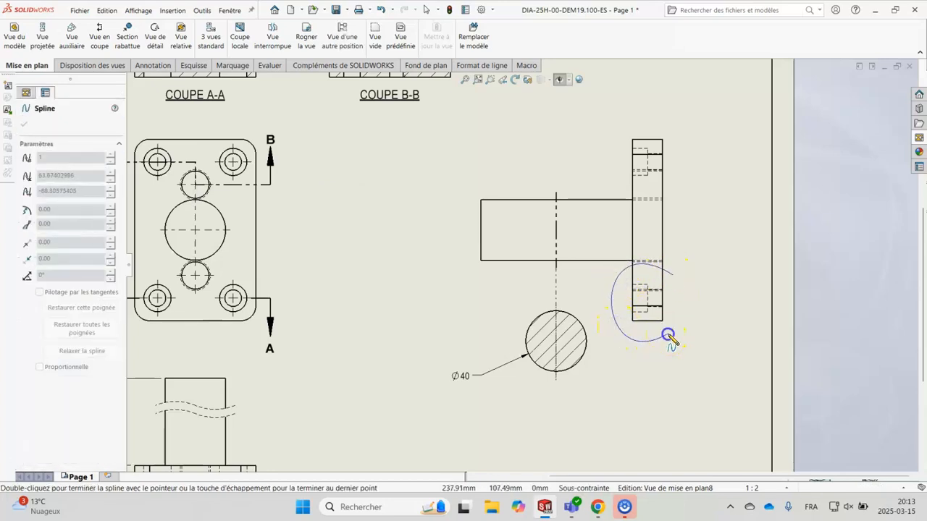
{"action": "left_click", "coordinate": [673, 276]}
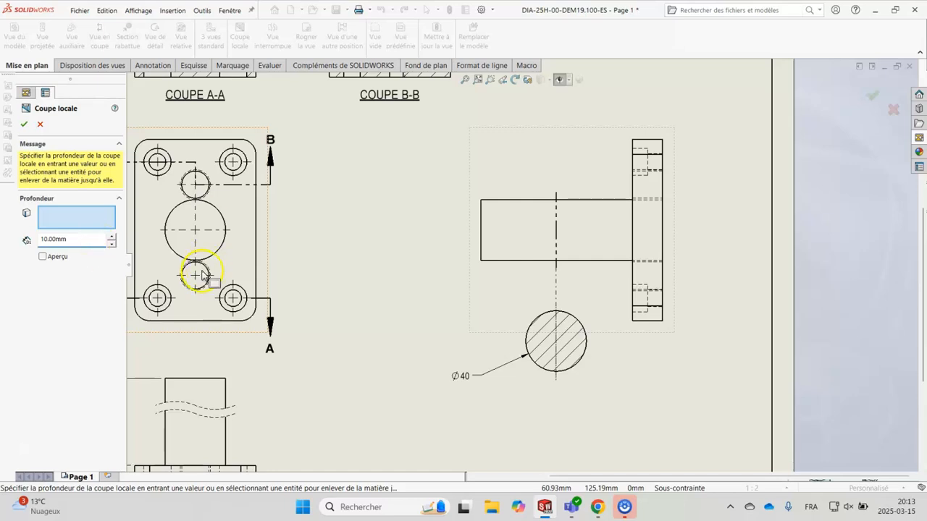
{"action": "left_click", "coordinate": [238, 307]}
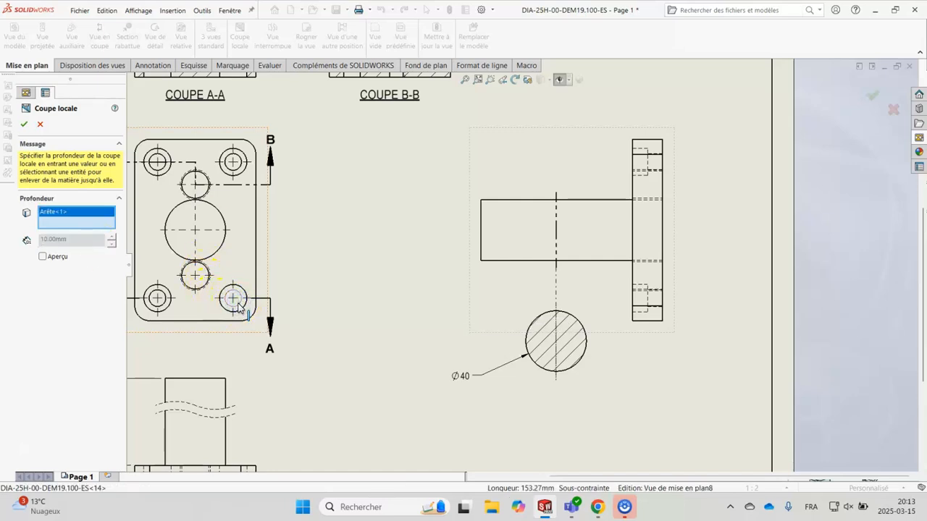
{"action": "left_click", "coordinate": [24, 125]}
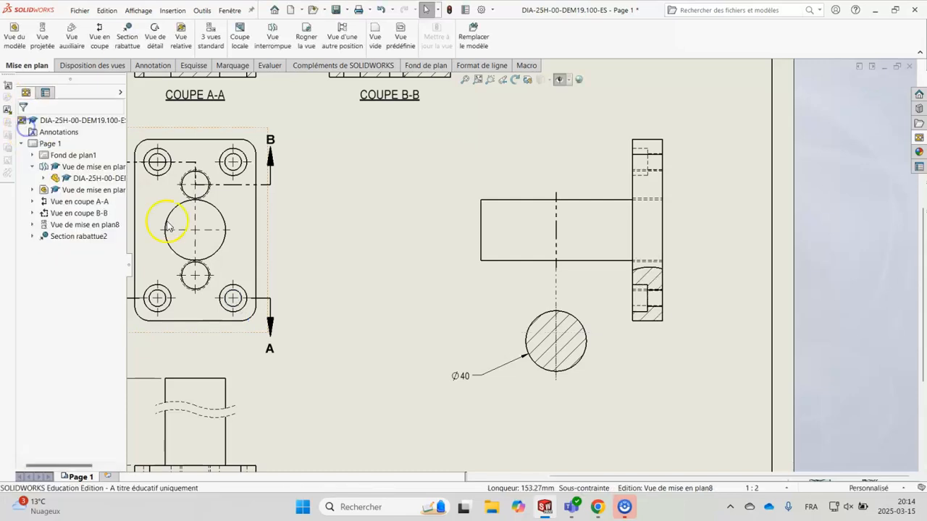
Examine the broken-out section around the lower counterbored hole, including its hatching, hidden lines and boundary, and compare it with section A-A
{"action": "scroll", "coordinate": [682, 296], "scroll_direction": "down", "scroll_amount": 4}
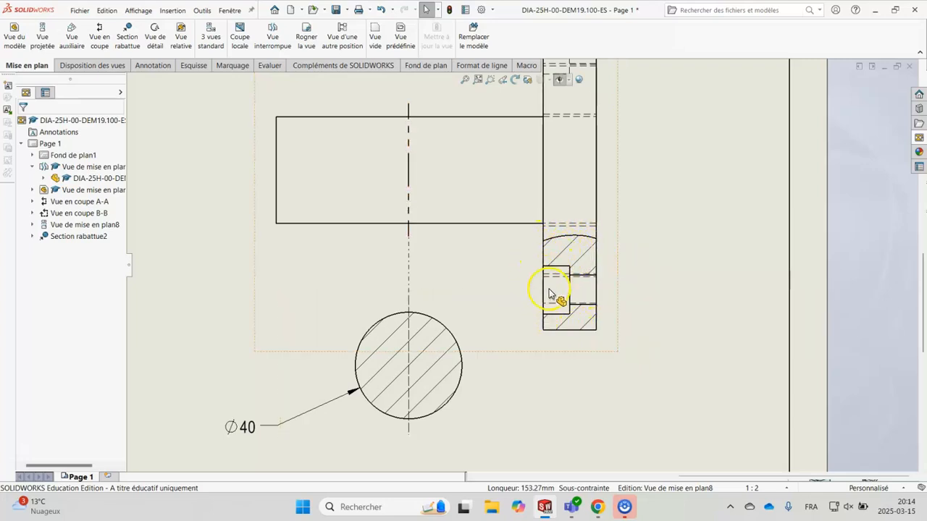
{"action": "key", "text": "f"}
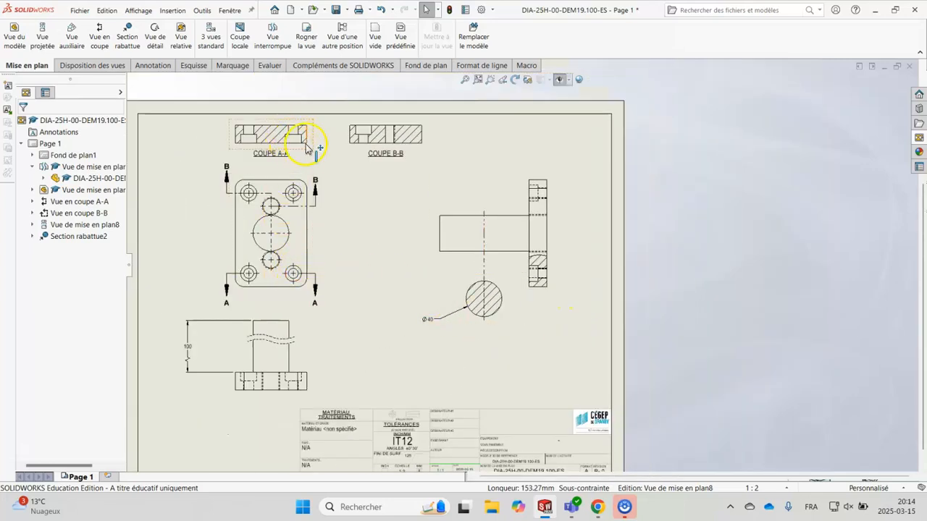
{"action": "scroll", "coordinate": [546, 274], "scroll_direction": "down", "scroll_amount": 8}
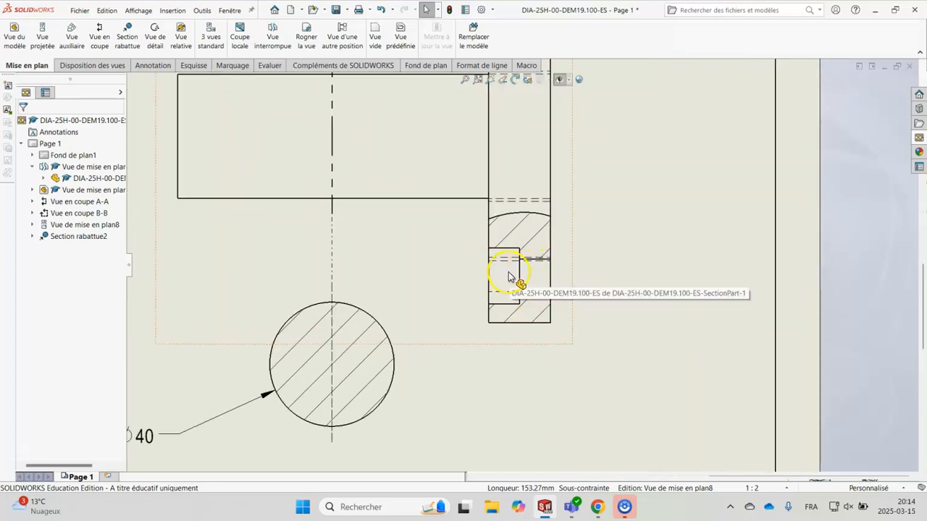
{"action": "scroll", "coordinate": [508, 298], "scroll_direction": "up", "scroll_amount": 1}
{"action": "scroll", "coordinate": [508, 298], "scroll_direction": "up", "scroll_amount": 6}
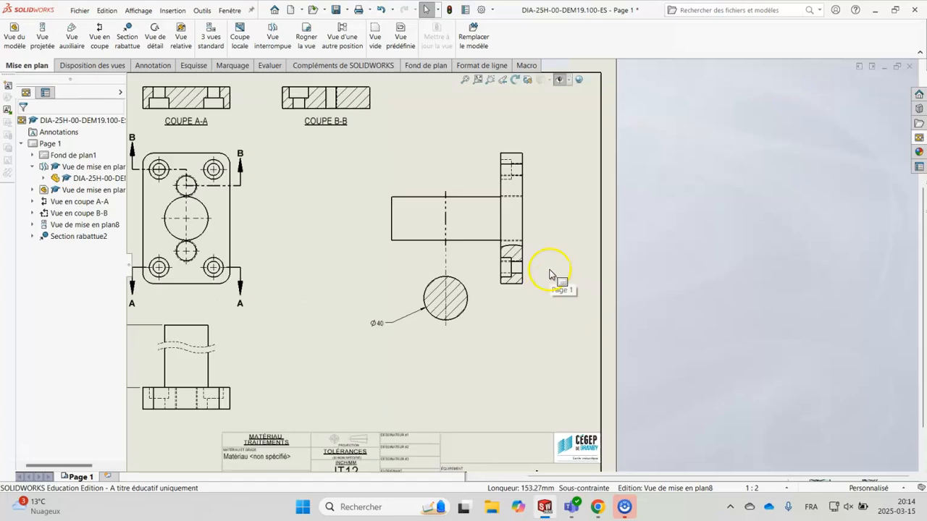
{"action": "scroll", "coordinate": [543, 279], "scroll_direction": "down", "scroll_amount": 5}
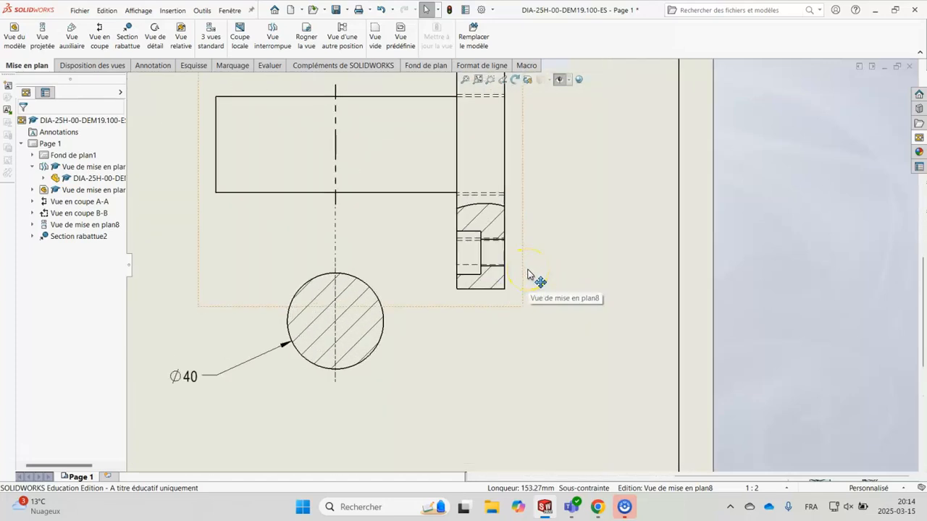
{"action": "scroll", "coordinate": [528, 276], "scroll_direction": "down", "scroll_amount": 2}
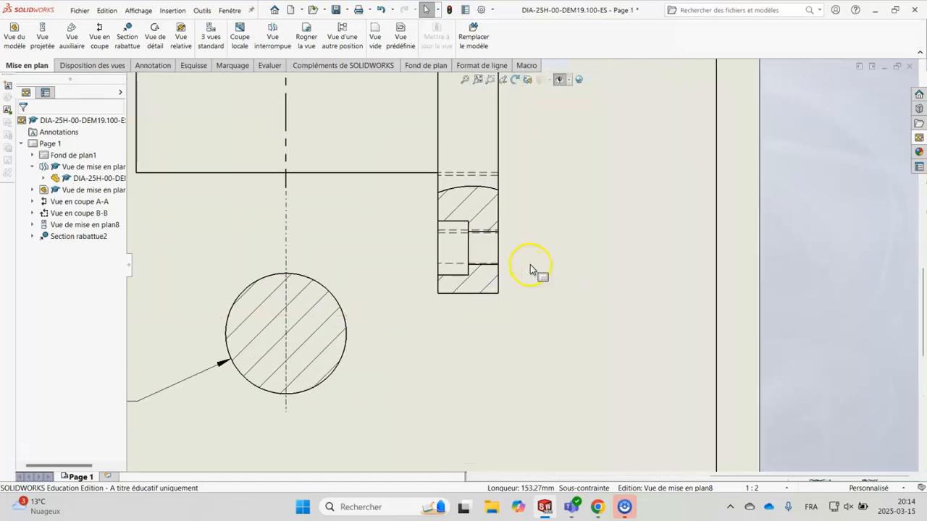
{"action": "scroll", "coordinate": [530, 274], "scroll_direction": "up", "scroll_amount": 6}
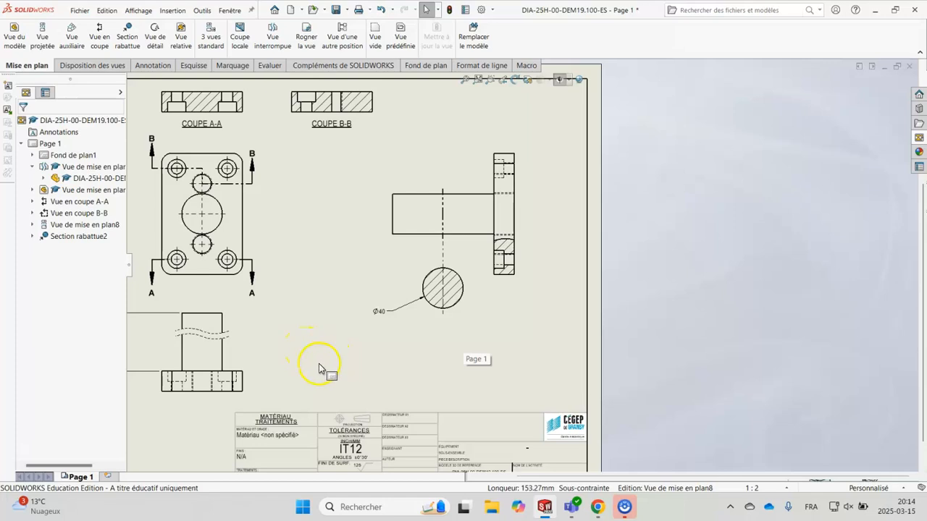
{"action": "key", "text": "f"}
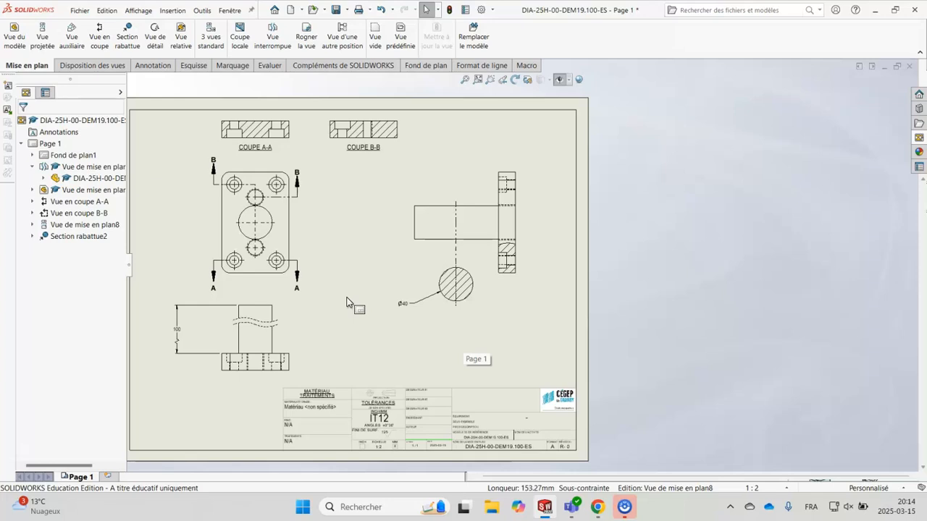
Switch to the 3D part DIA-25H-00-DEM19.100-ES and examine the edges of the base plate's rounded front corner
{"action": "left_click", "coordinate": [293, 339]}
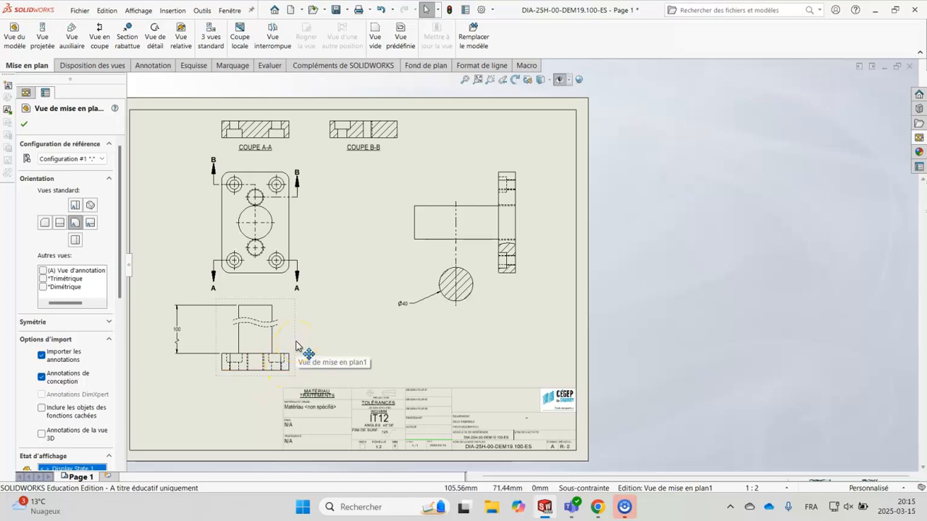
{"action": "mouse_move", "coordinate": [598, 507]}
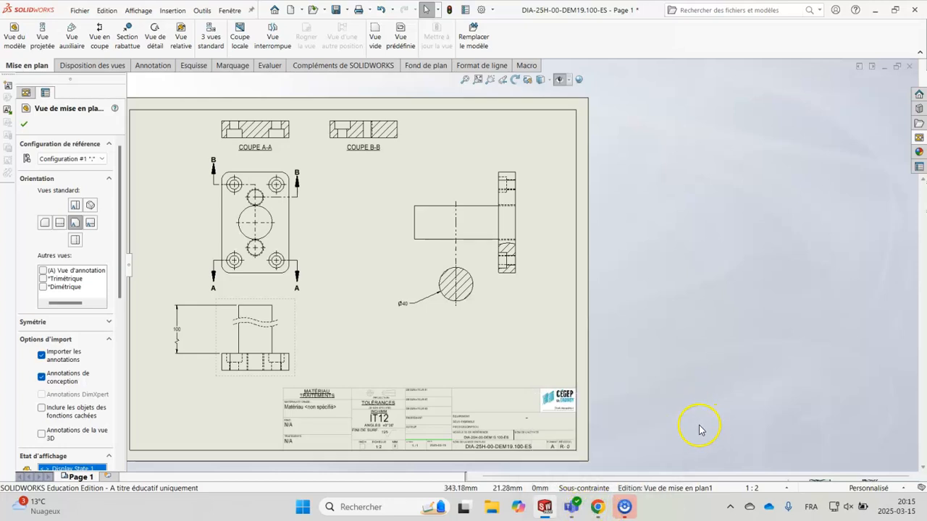
{"action": "mouse_move", "coordinate": [546, 507]}
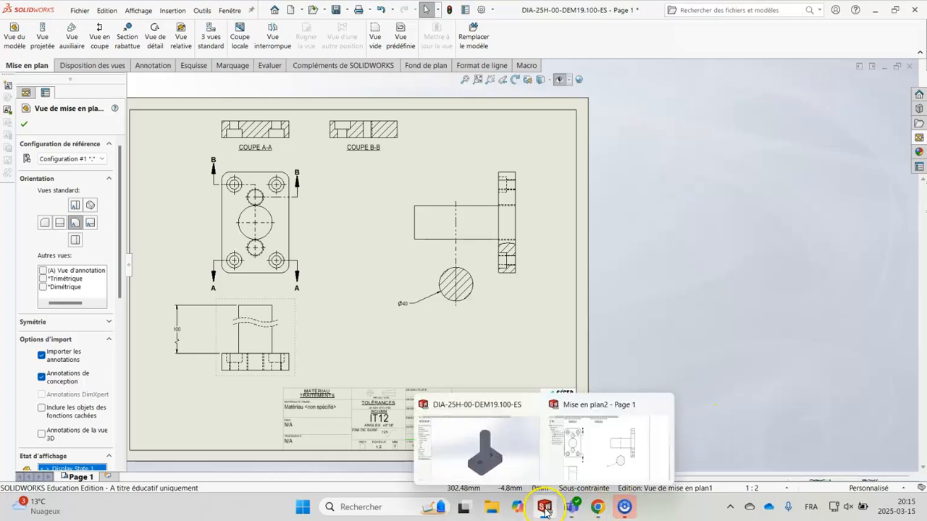
{"action": "left_click", "coordinate": [505, 472]}
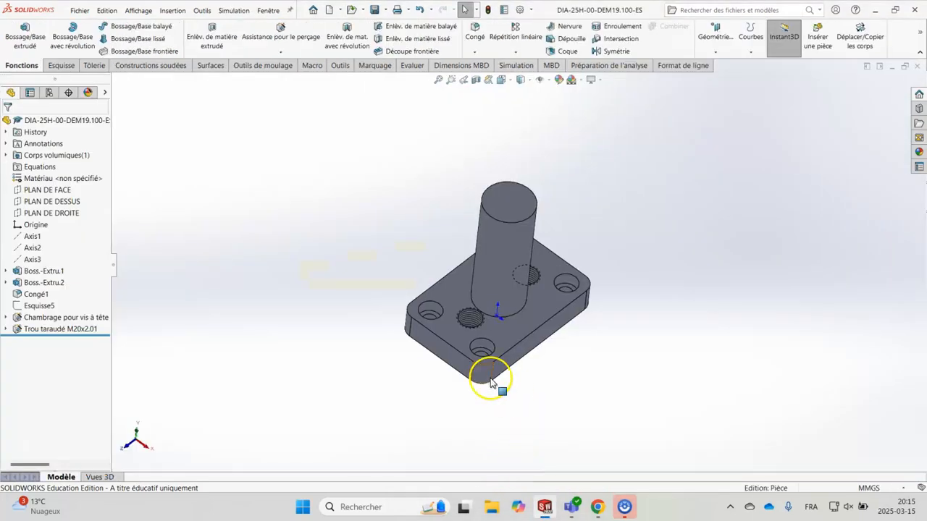
{"action": "scroll", "coordinate": [480, 395], "scroll_direction": "down", "scroll_amount": 3}
{"action": "scroll", "coordinate": [479, 394], "scroll_direction": "down", "scroll_amount": 4}
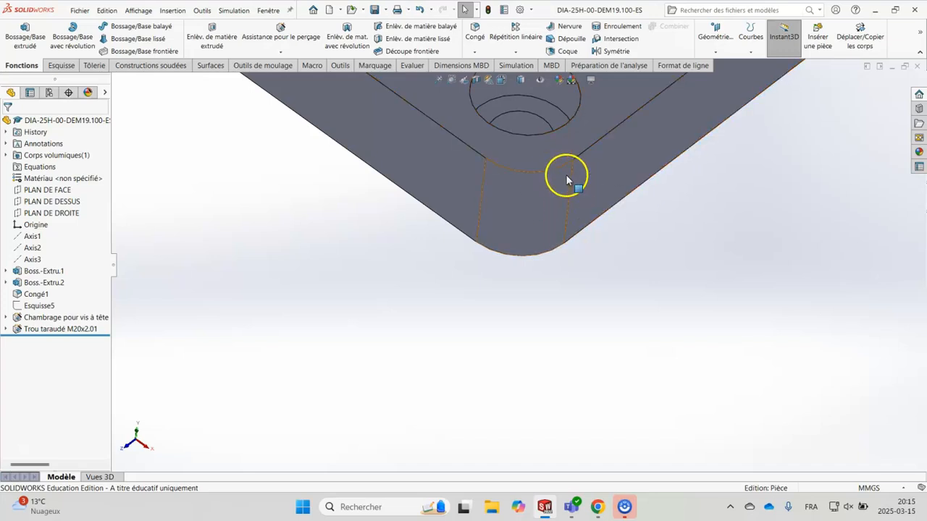
{"action": "mouse_move", "coordinate": [545, 507]}
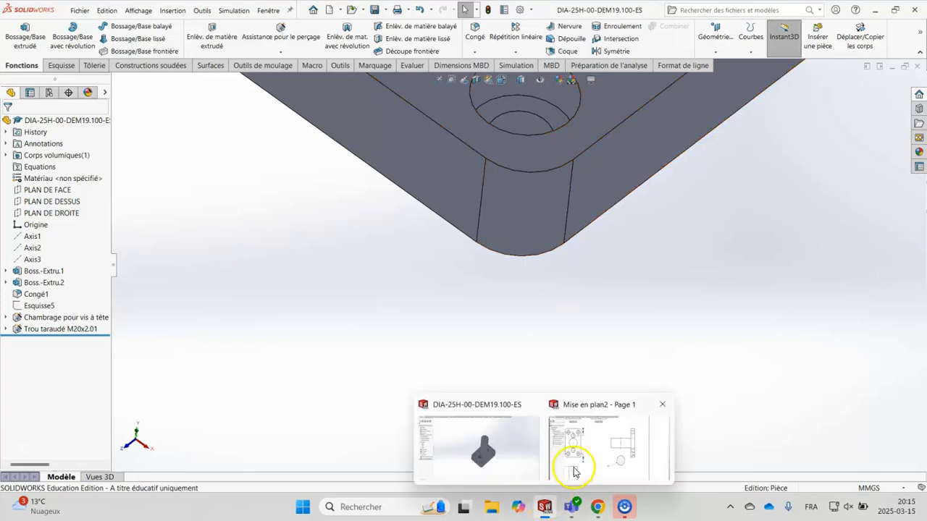
Return to the drawing sheet and set the broken front view to display with tangent edges removed
{"action": "left_click", "coordinate": [590, 449]}
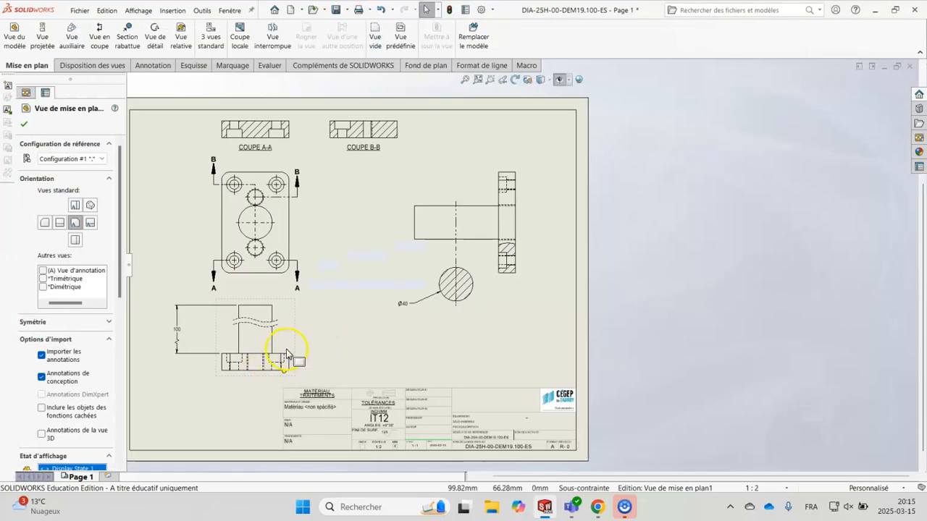
{"action": "scroll", "coordinate": [287, 366], "scroll_direction": "down", "scroll_amount": 5}
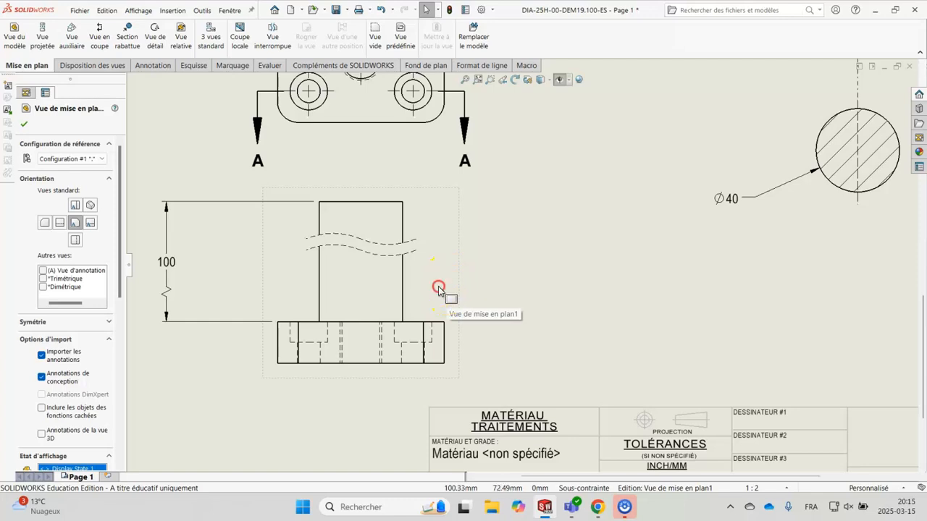
{"action": "right_click", "coordinate": [438, 289]}
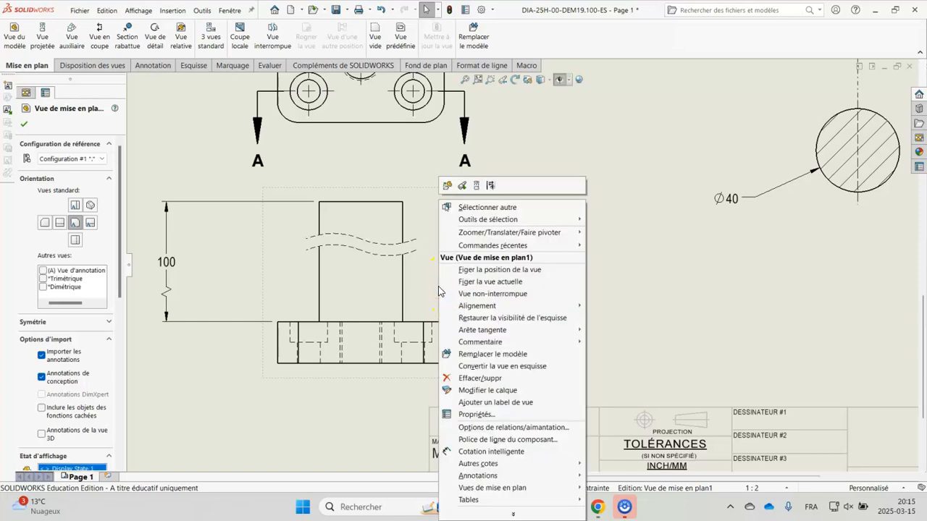
{"action": "mouse_move", "coordinate": [505, 333]}
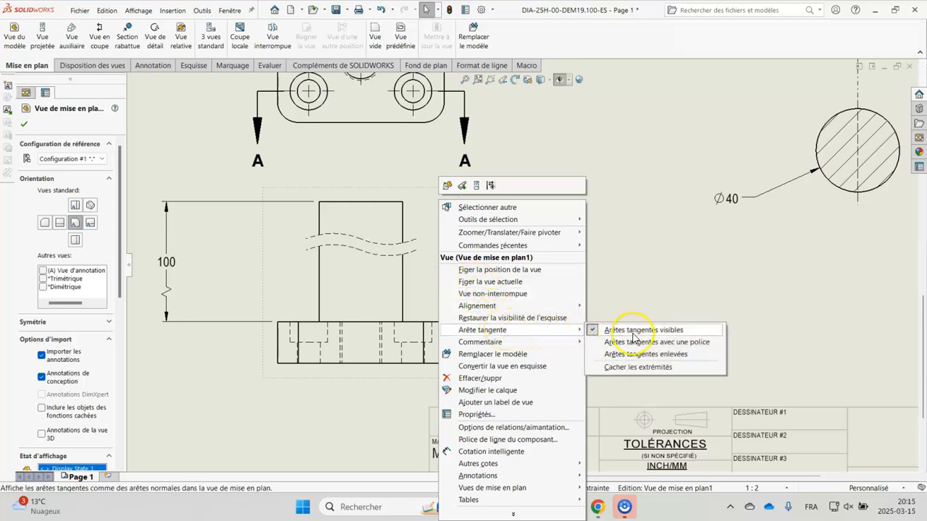
{"action": "left_click", "coordinate": [640, 354]}
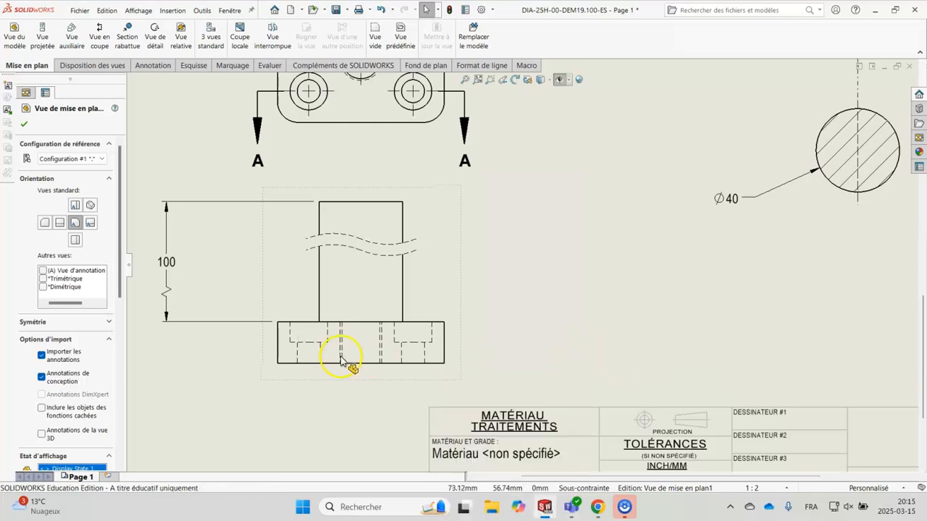
Set the side view to display with tangent edges removed
{"action": "scroll", "coordinate": [388, 315], "scroll_direction": "up", "scroll_amount": 5}
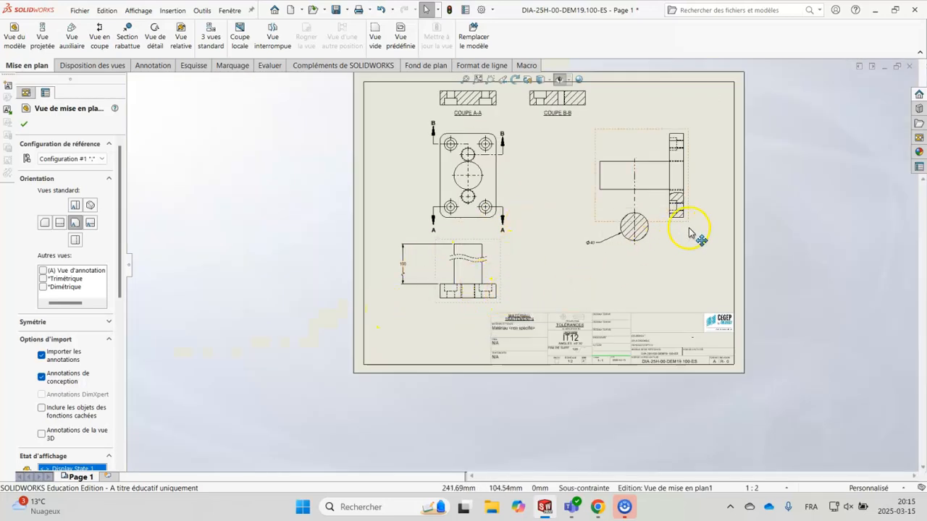
{"action": "scroll", "coordinate": [691, 175], "scroll_direction": "down", "scroll_amount": 5}
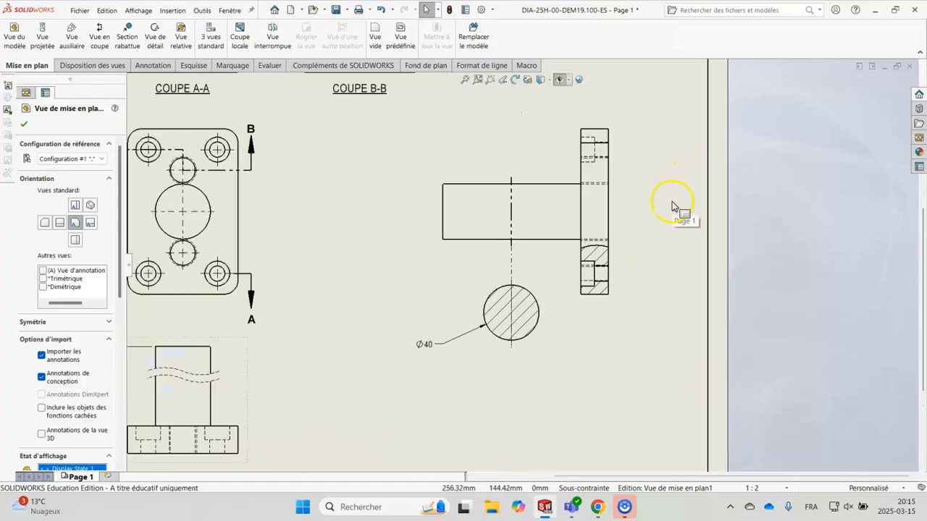
{"action": "left_click", "coordinate": [567, 332]}
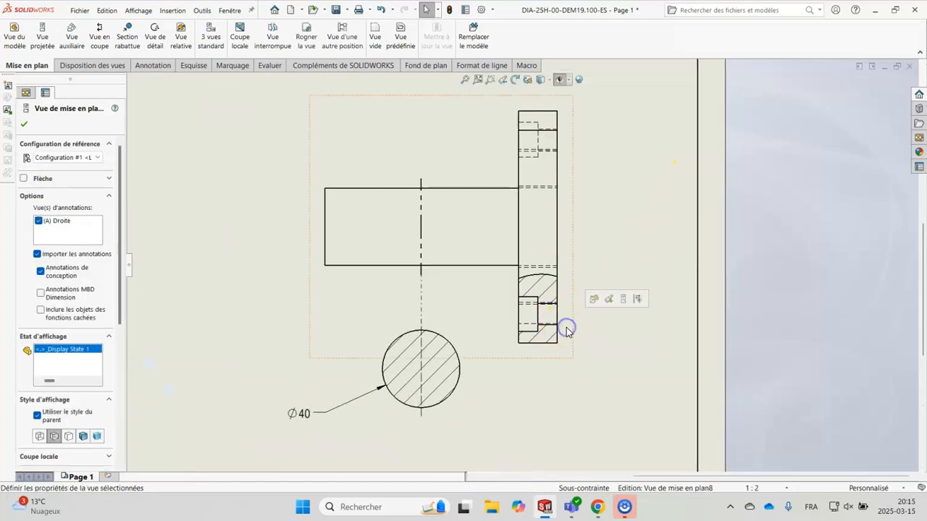
{"action": "right_click", "coordinate": [569, 330]}
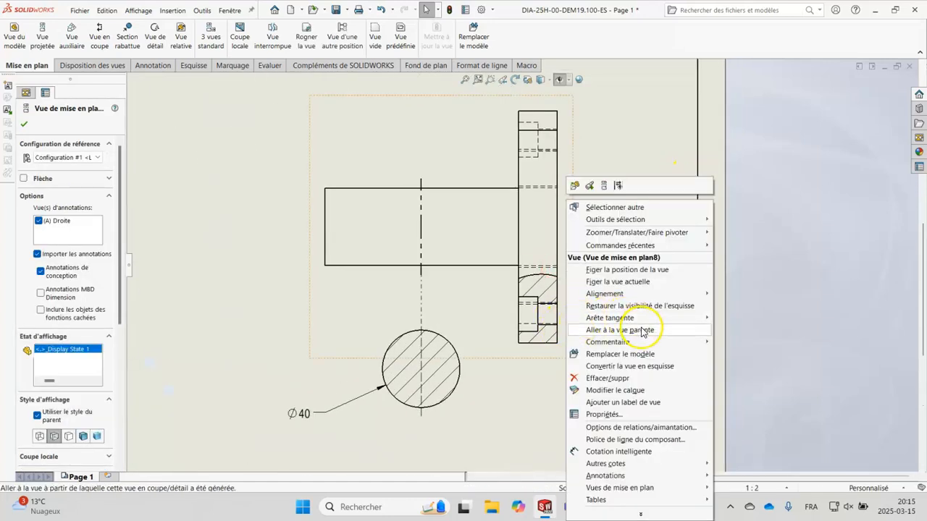
{"action": "mouse_move", "coordinate": [648, 319]}
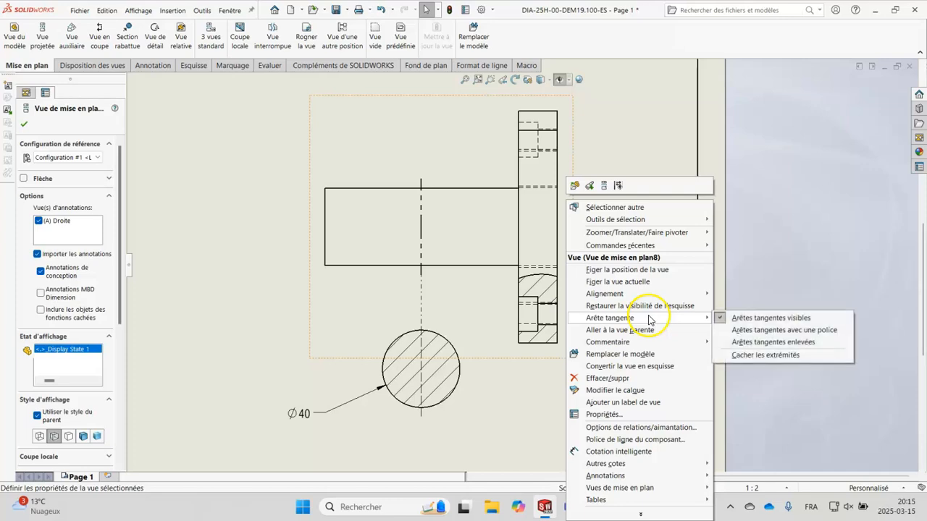
{"action": "left_click", "coordinate": [766, 346]}
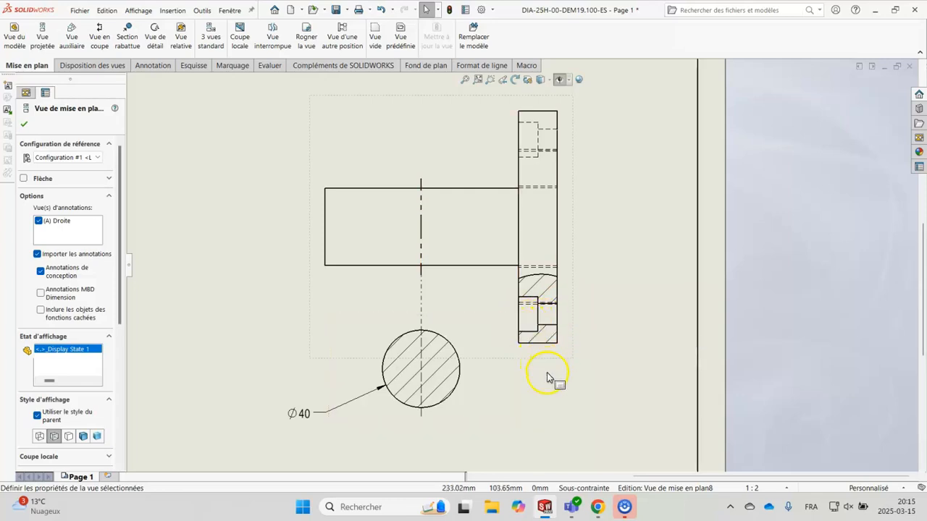
Move the side view and its removed section closer to the top view, freeing space beside the title block end of the sheet
{"action": "scroll", "coordinate": [544, 375], "scroll_direction": "up", "scroll_amount": 3}
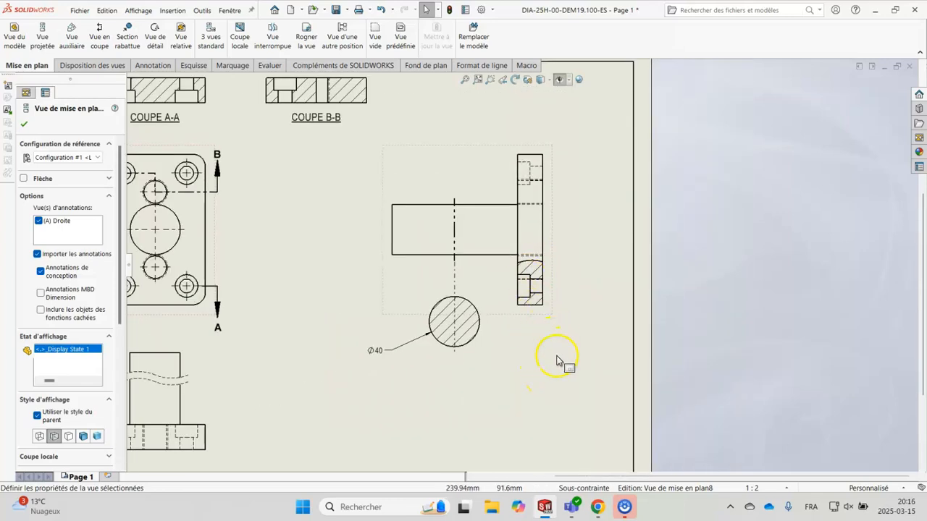
{"action": "scroll", "coordinate": [431, 364], "scroll_direction": "up", "scroll_amount": 3}
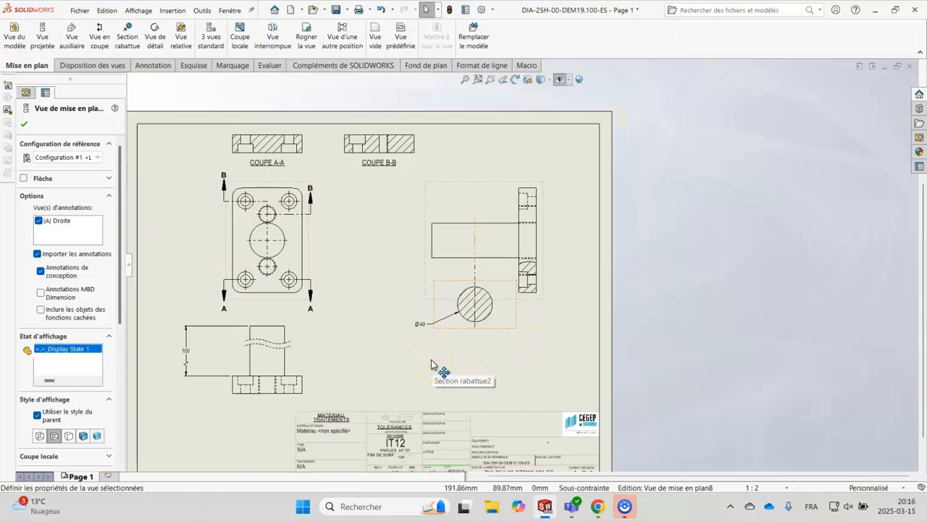
{"action": "scroll", "coordinate": [563, 230], "scroll_direction": "down", "scroll_amount": 2}
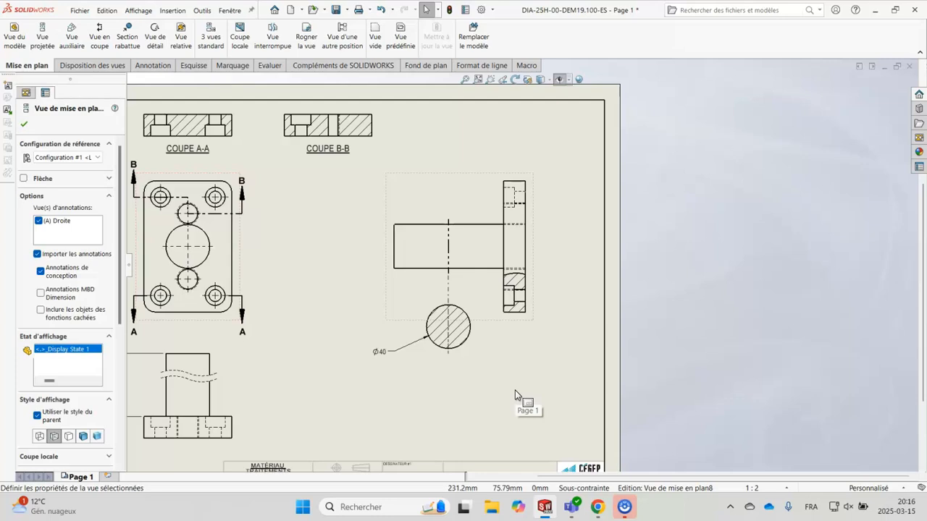
{"action": "left_click_drag", "start_coordinate": [510, 325], "coordinate": [398, 283]}
{"action": "left_click", "coordinate": [402, 364]}
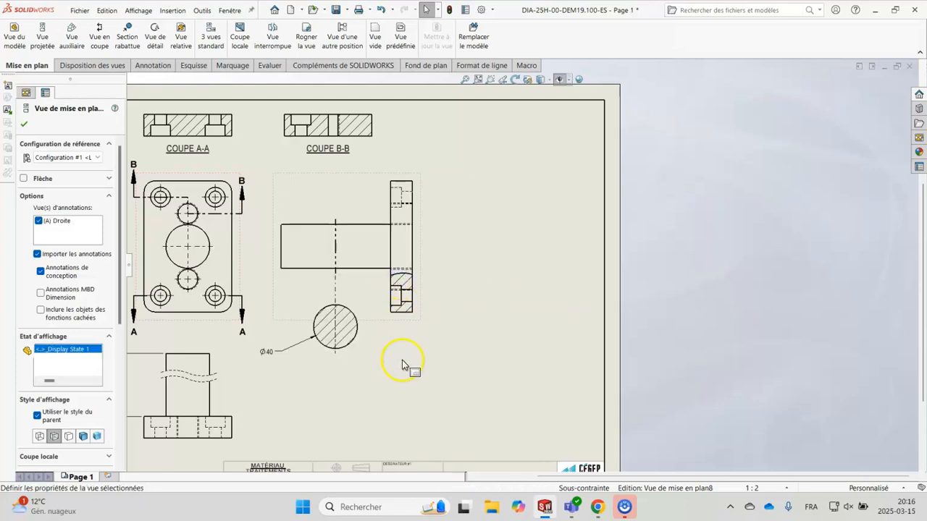
Insert an isometric view in the free area beside the side view and display it shaded with edges
{"action": "left_click", "coordinate": [921, 133]}
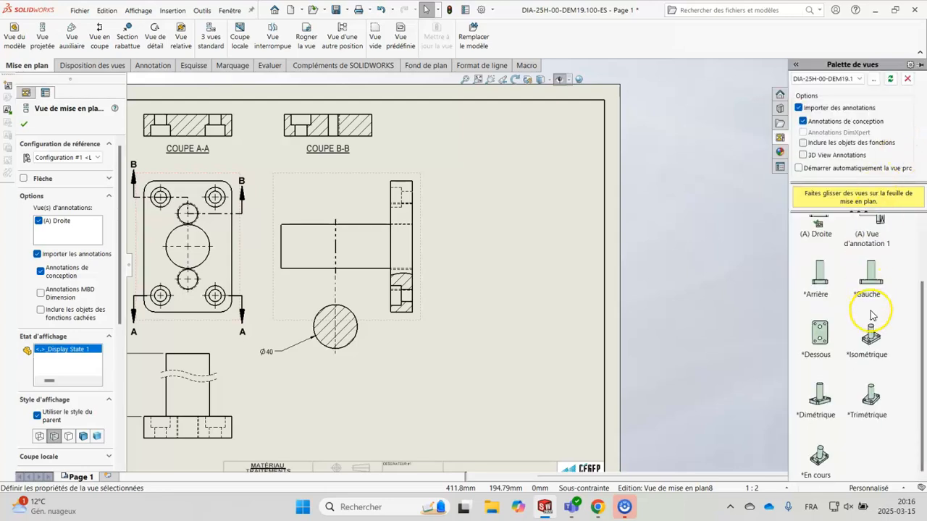
{"action": "left_click_drag", "start_coordinate": [873, 401], "coordinate": [518, 319]}
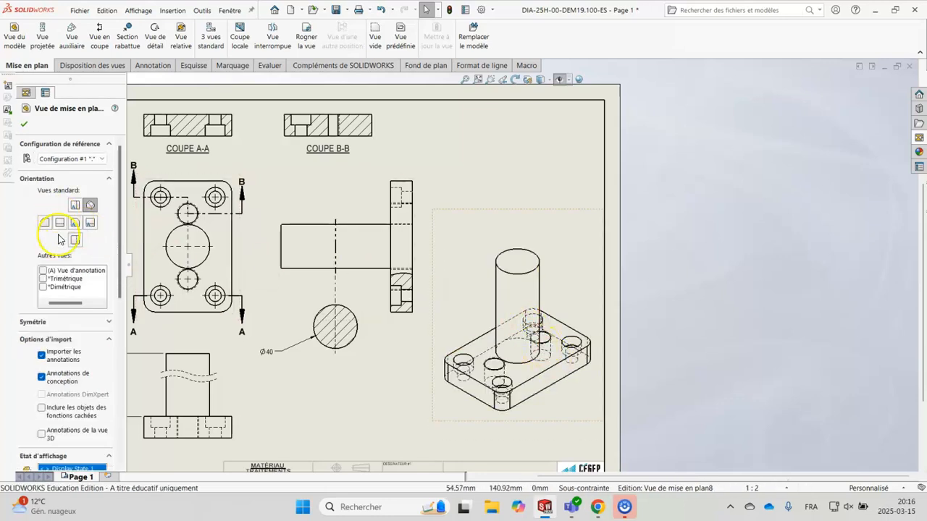
{"action": "scroll", "coordinate": [62, 239], "scroll_direction": "down", "scroll_amount": 5}
{"action": "left_click", "coordinate": [87, 265]}
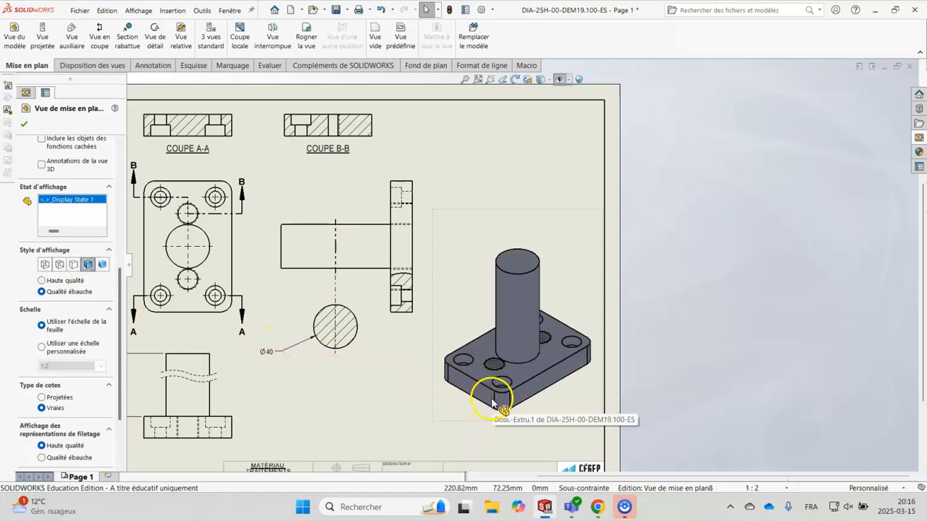
Set the isometric view to remove tangent edges and rebuild the drawing
{"action": "right_click", "coordinate": [572, 401]}
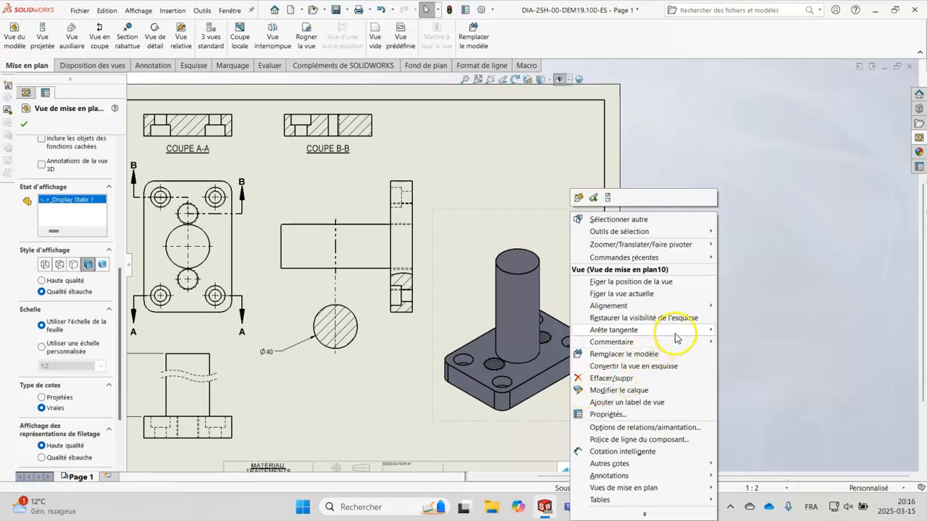
{"action": "mouse_move", "coordinate": [673, 330]}
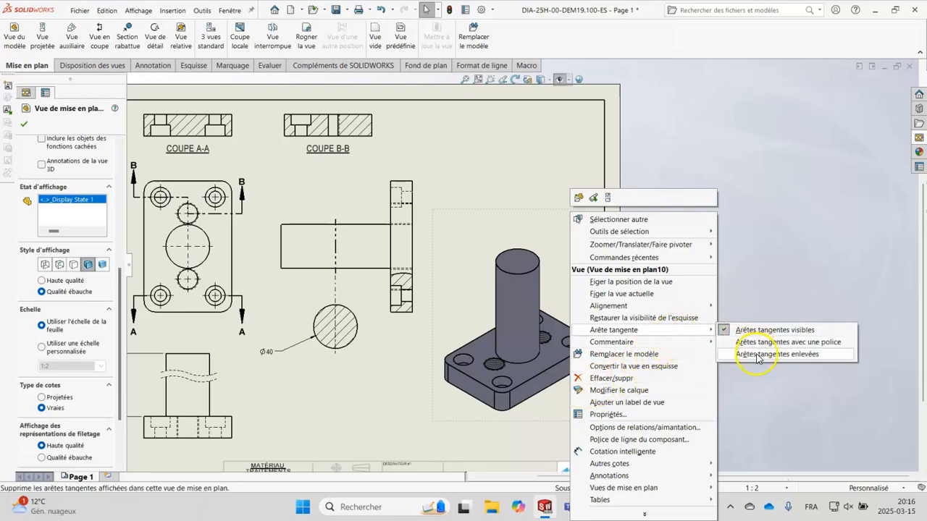
{"action": "left_click", "coordinate": [758, 356]}
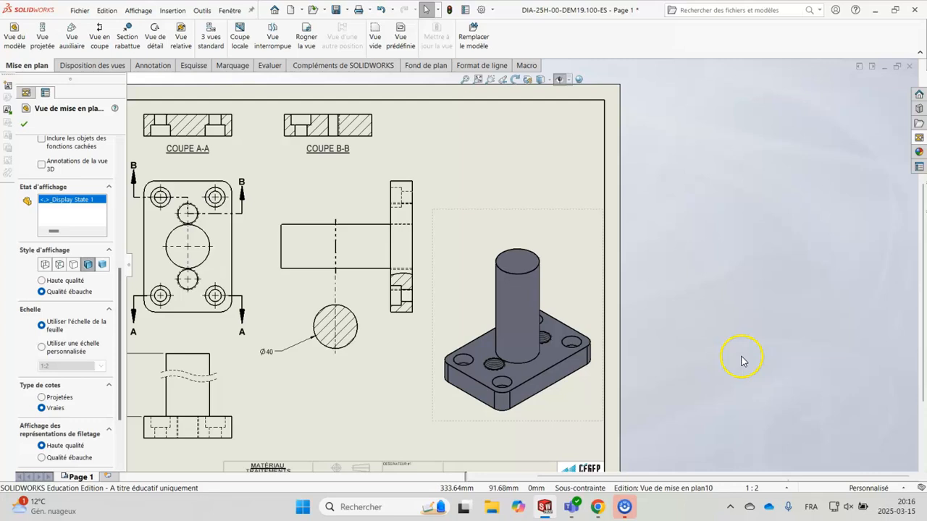
{"action": "right_click", "coordinate": [583, 395]}
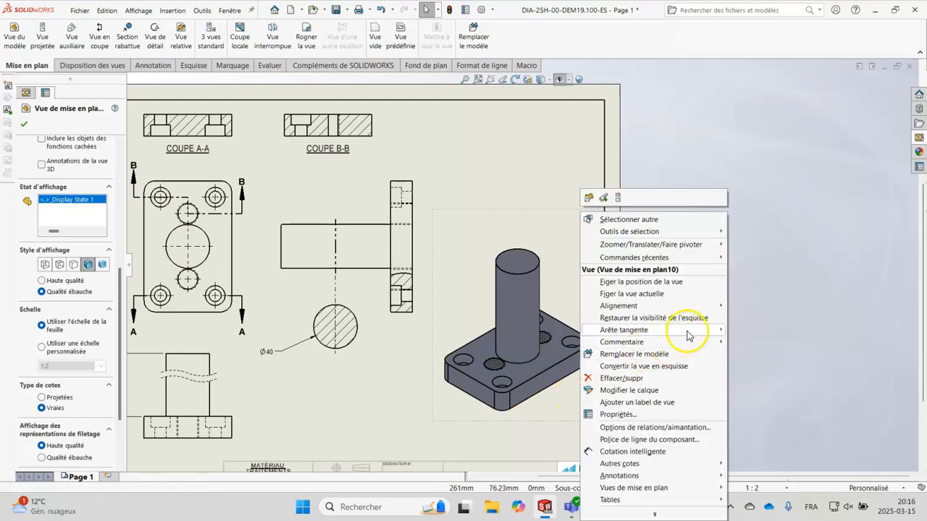
{"action": "mouse_move", "coordinate": [689, 331]}
{"action": "left_click", "coordinate": [777, 354]}
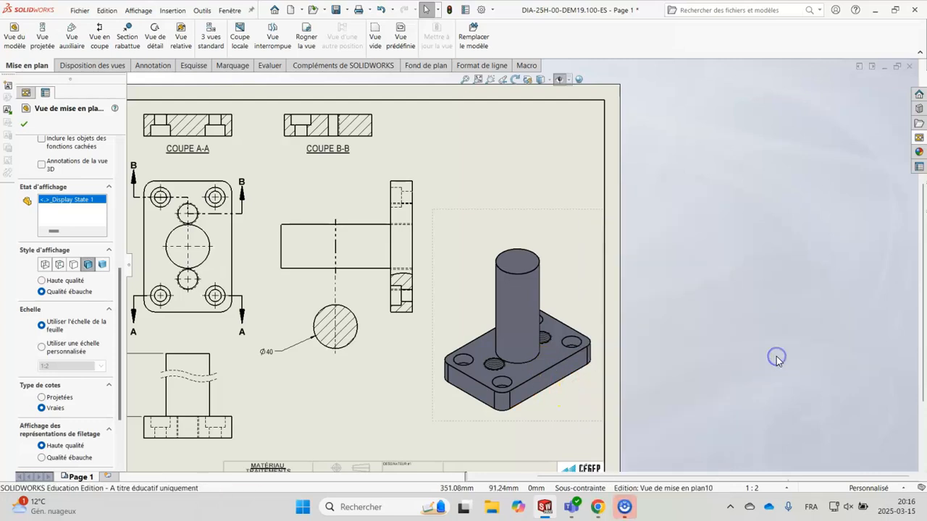
{"action": "scroll", "coordinate": [534, 419], "scroll_direction": "down", "scroll_amount": 5}
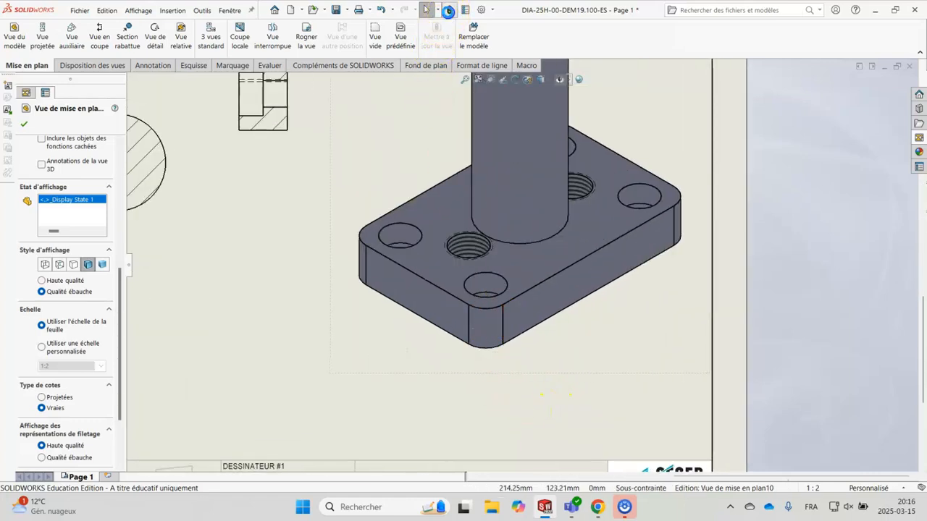
{"action": "scroll", "coordinate": [474, 367], "scroll_direction": "up", "scroll_amount": 3}
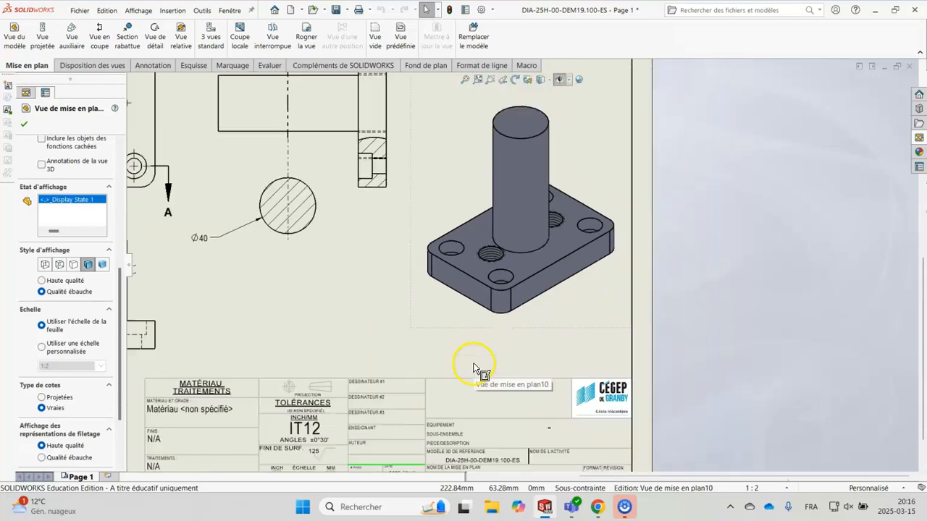
Examine the arrangement of the views on the sheet, especially the spacing between the top, front and side views
{"action": "scroll", "coordinate": [532, 348], "scroll_direction": "up", "scroll_amount": 3}
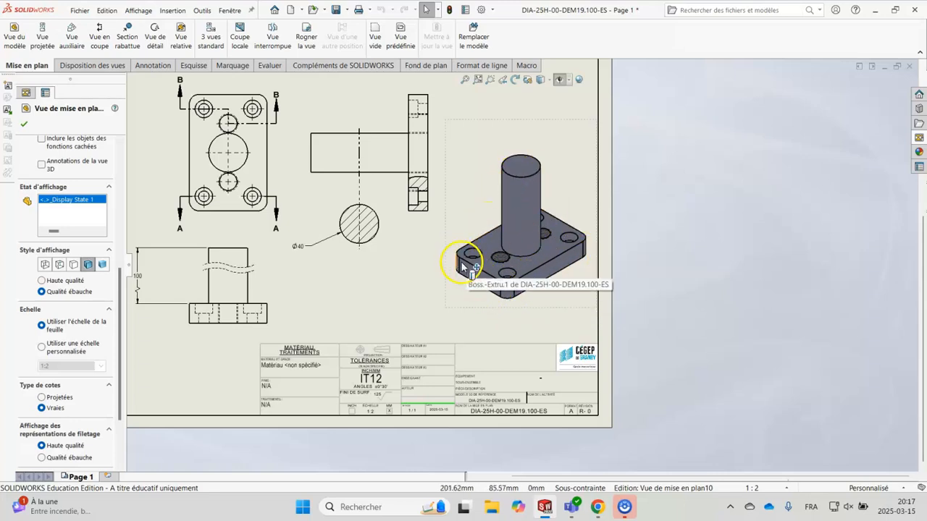
{"action": "scroll", "coordinate": [377, 268], "scroll_direction": "up", "scroll_amount": 2}
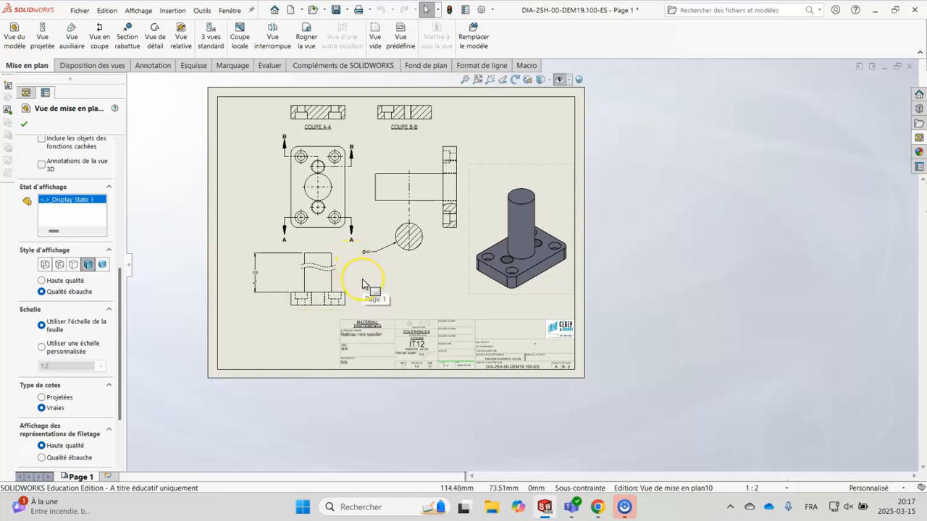
{"action": "left_click", "coordinate": [368, 269]}
{"action": "left_click", "coordinate": [362, 190]}
{"action": "left_click", "coordinate": [367, 187]}
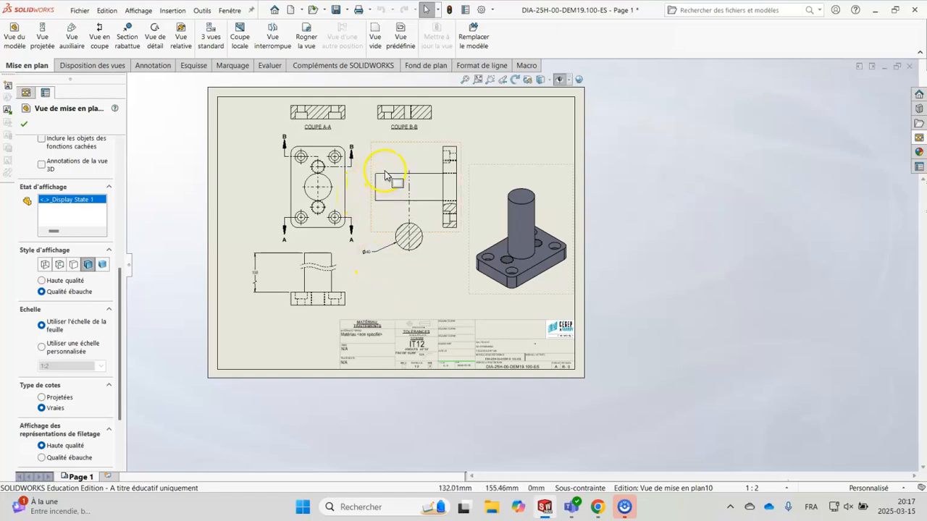
{"action": "left_click", "coordinate": [355, 274]}
{"action": "left_click_drag", "start_coordinate": [367, 256], "coordinate": [366, 248]}
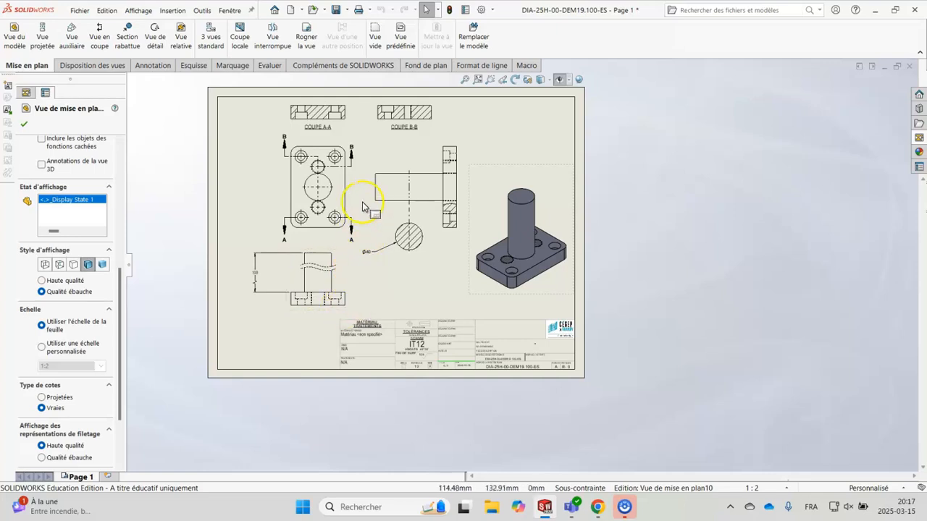
{"action": "scroll", "coordinate": [363, 206], "scroll_direction": "down", "scroll_amount": 5}
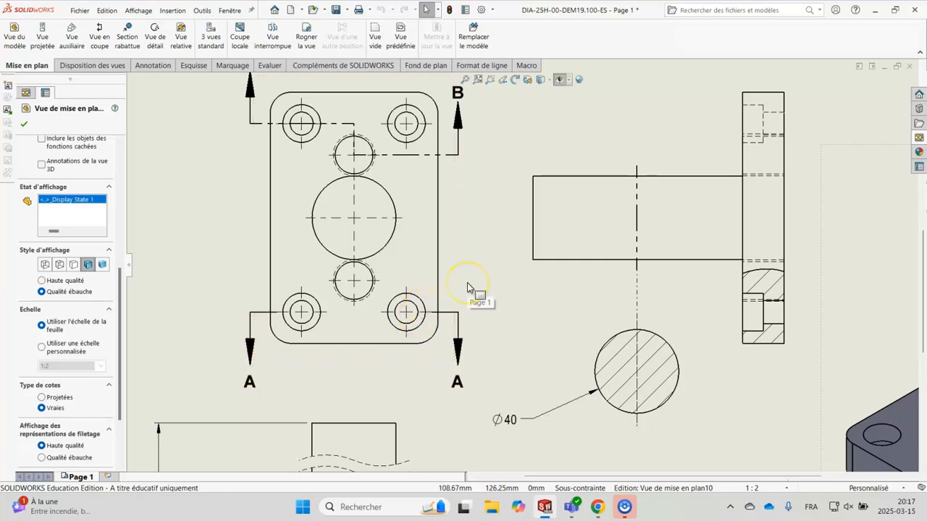
{"action": "scroll", "coordinate": [468, 287], "scroll_direction": "up", "scroll_amount": 5}
Create a detail view of the counterbored hole in section B-B using a circle of about 18 mm radius, placed above the isometric view
{"action": "scroll", "coordinate": [554, 149], "scroll_direction": "down", "scroll_amount": 5}
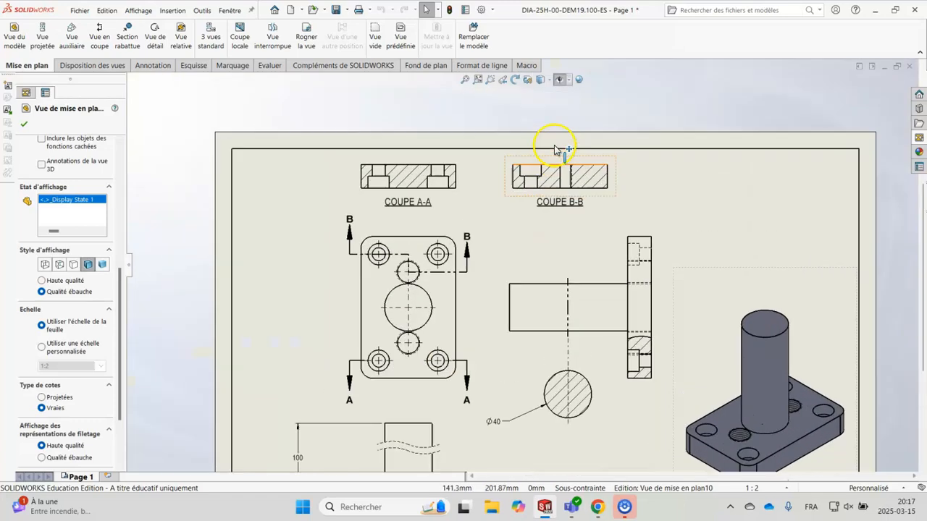
{"action": "scroll", "coordinate": [572, 184], "scroll_direction": "down", "scroll_amount": 2}
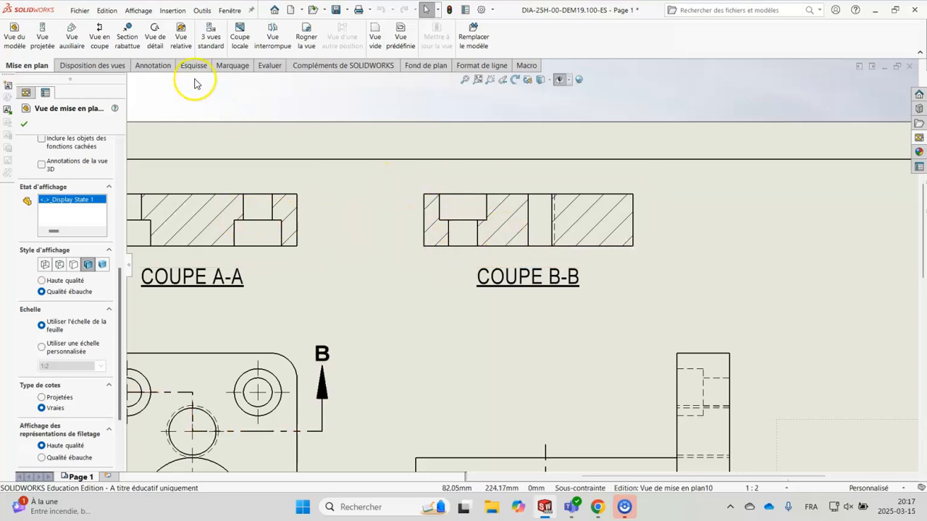
{"action": "left_click", "coordinate": [152, 39]}
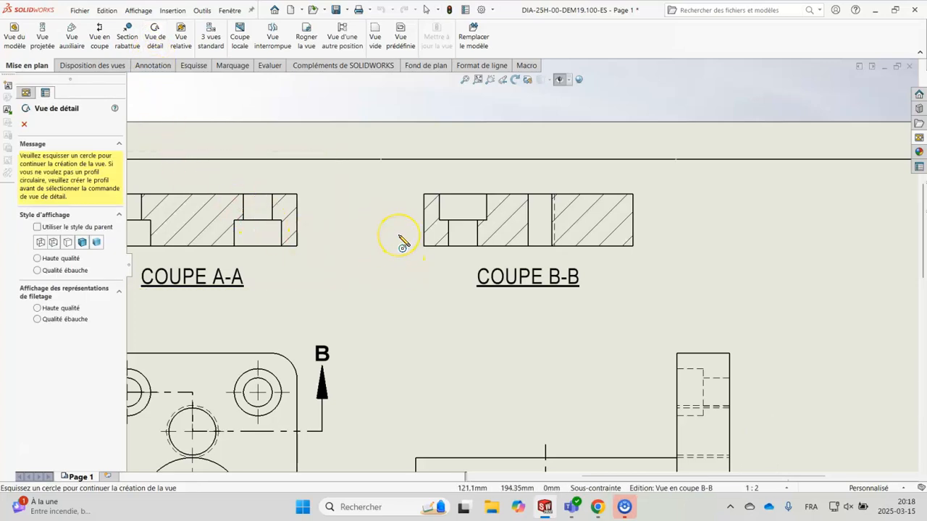
{"action": "left_click", "coordinate": [464, 214]}
{"action": "left_click_drag", "start_coordinate": [461, 219], "coordinate": [493, 260]}
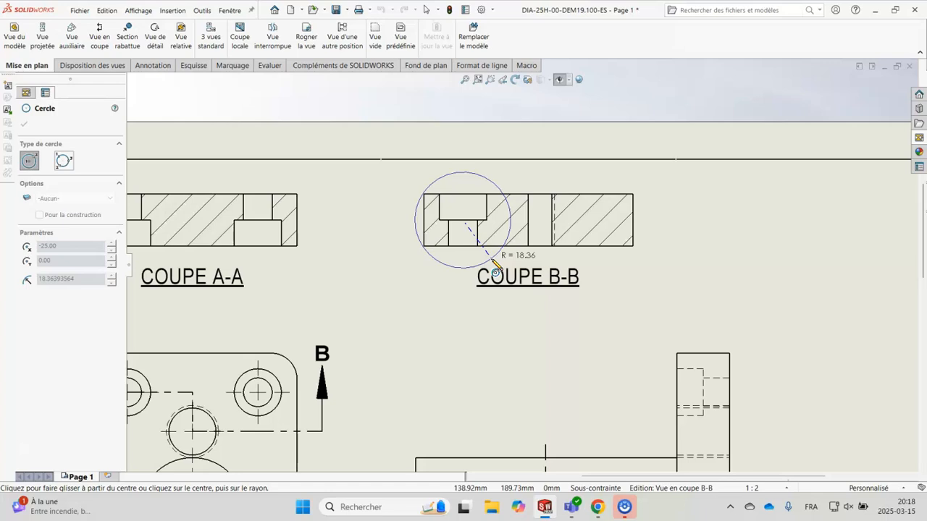
{"action": "left_click", "coordinate": [492, 259]}
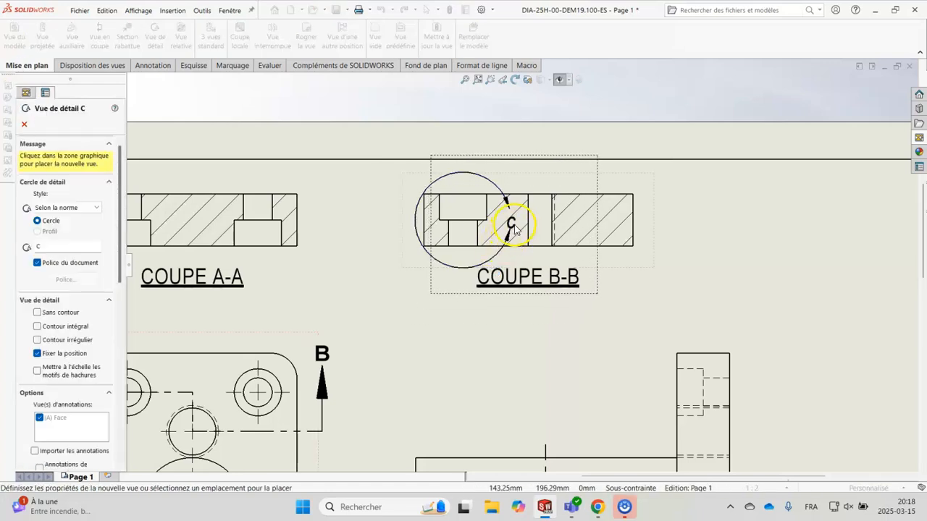
{"action": "scroll", "coordinate": [497, 294], "scroll_direction": "up", "scroll_amount": 5}
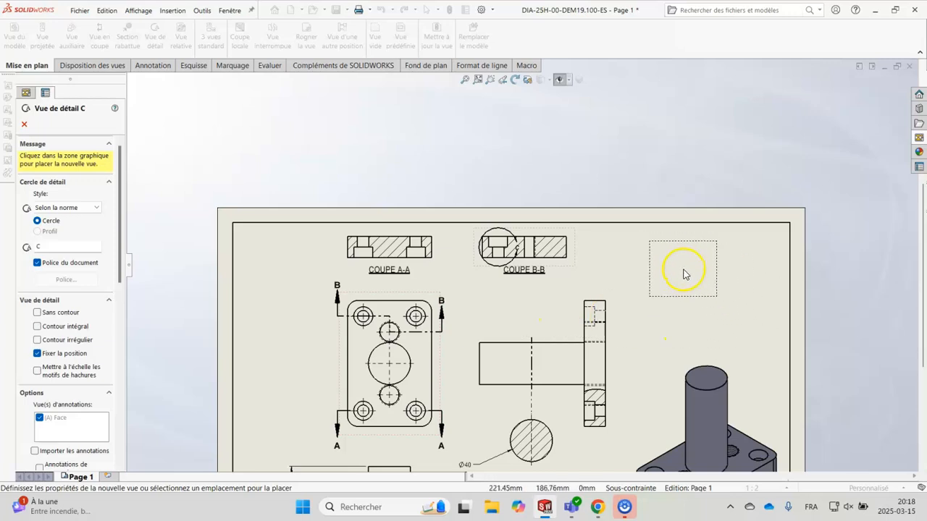
{"action": "left_click", "coordinate": [688, 269]}
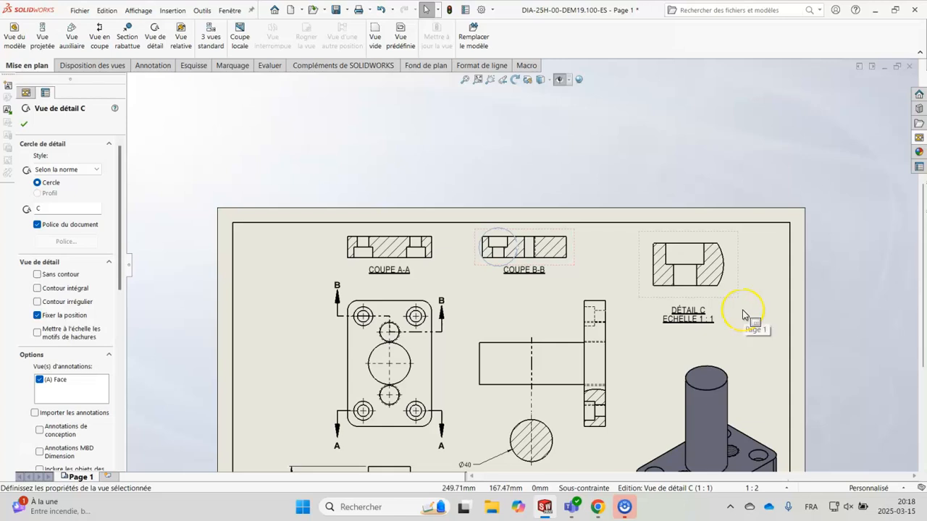
Set the detail view's custom scale to 2:1
{"action": "scroll", "coordinate": [750, 317], "scroll_direction": "down", "scroll_amount": 3}
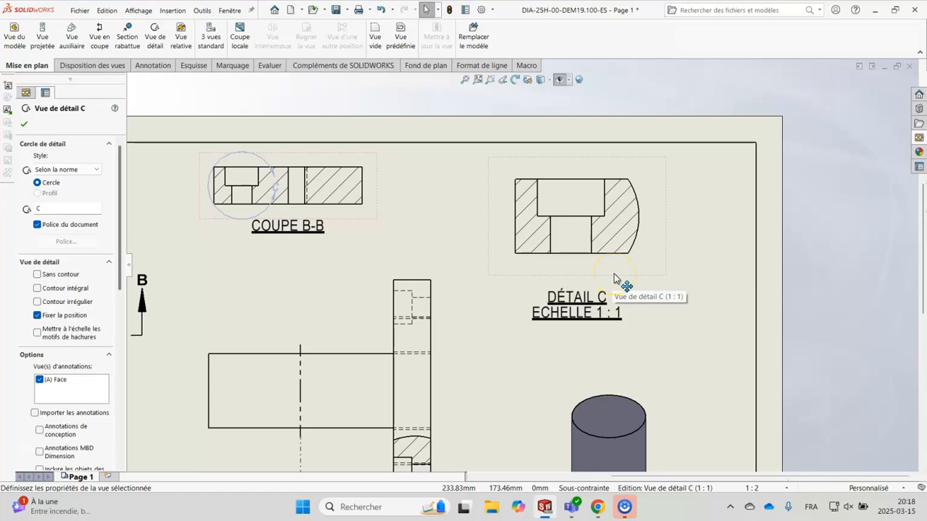
{"action": "left_click_drag", "start_coordinate": [120, 271], "coordinate": [120, 428]}
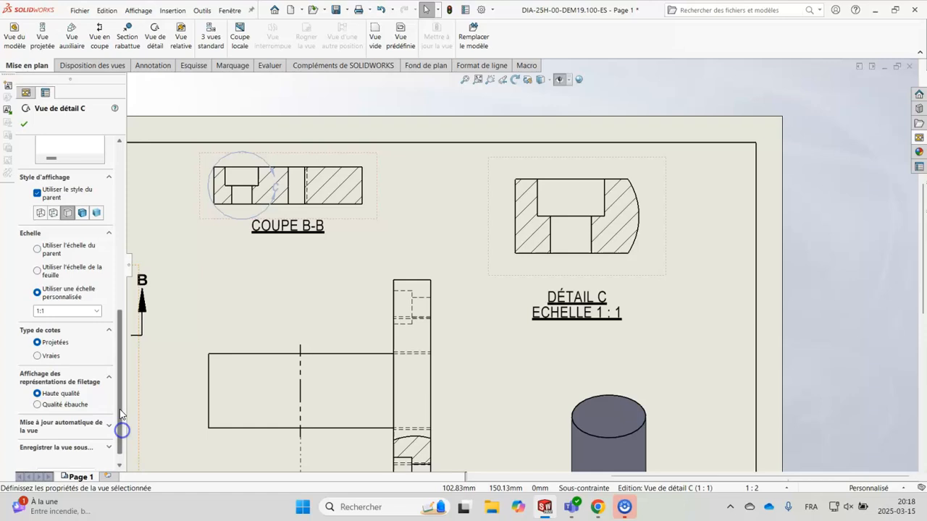
{"action": "left_click", "coordinate": [96, 311]}
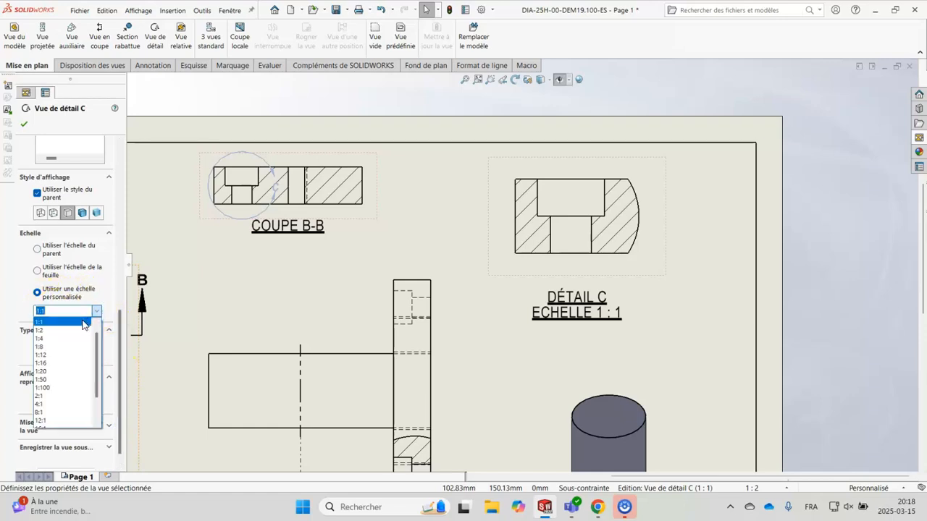
{"action": "left_click", "coordinate": [70, 396]}
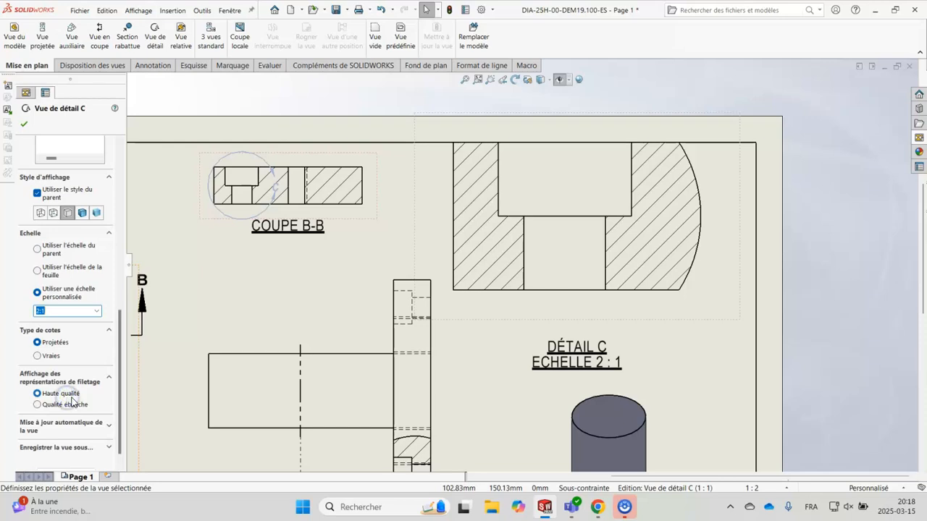
Move the isometric view down toward the title block and shift the enlarged detail view inside the sheet border
{"action": "scroll", "coordinate": [724, 365], "scroll_direction": "up", "scroll_amount": 5}
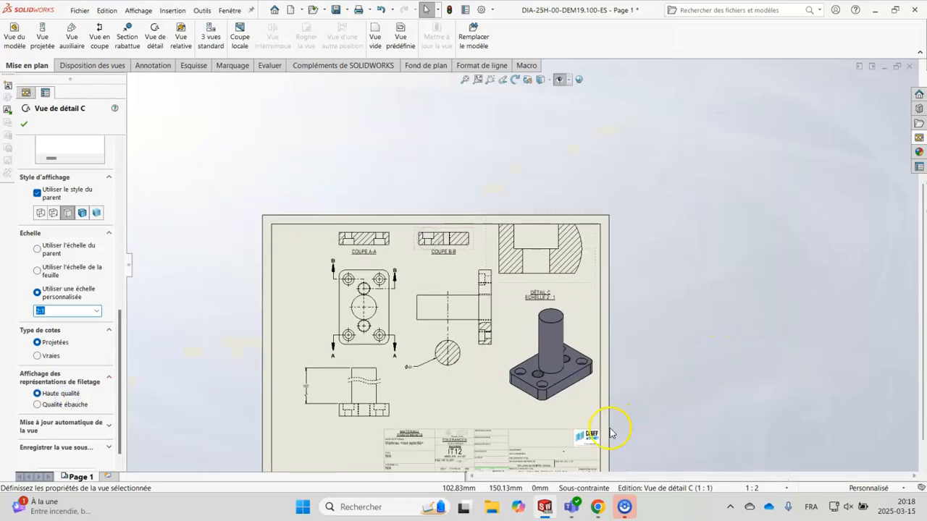
{"action": "left_click_drag", "start_coordinate": [558, 410], "coordinate": [552, 427]}
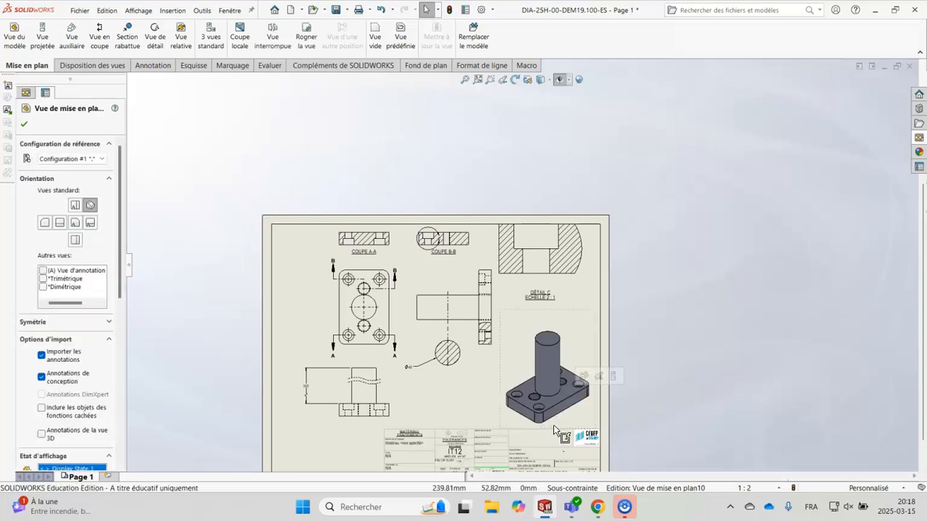
{"action": "left_click_drag", "start_coordinate": [579, 291], "coordinate": [584, 299]}
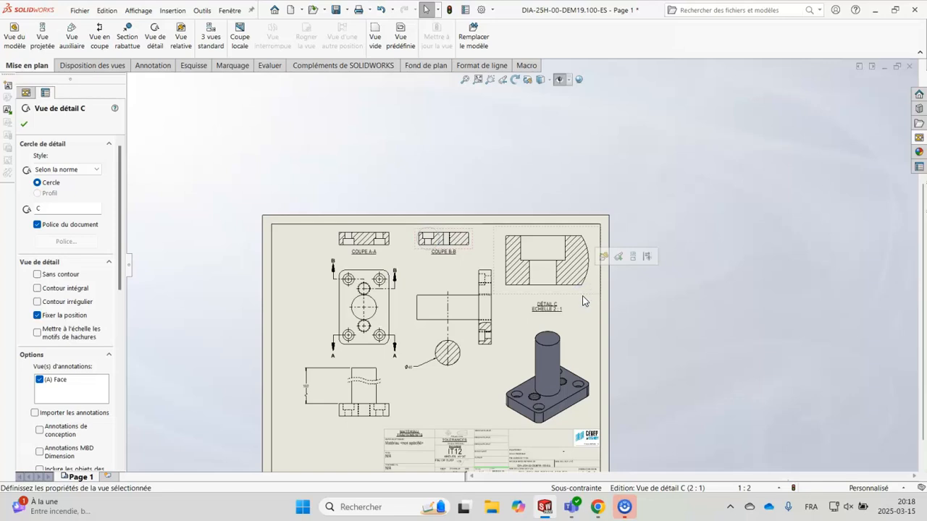
{"action": "left_click", "coordinate": [656, 304]}
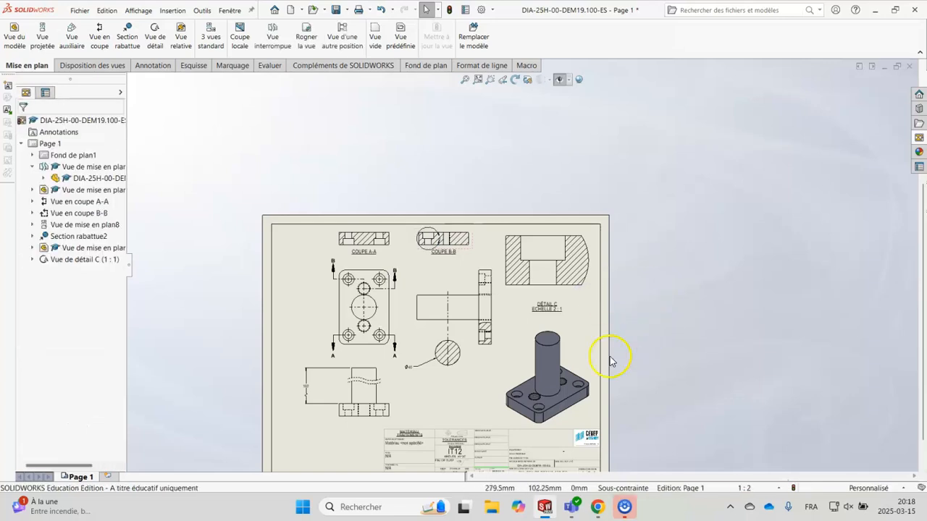
Examine the detail view, its scale label and its source circle in section B-B, along with the overall sheet layout
{"action": "scroll", "coordinate": [554, 331], "scroll_direction": "up", "scroll_amount": 5}
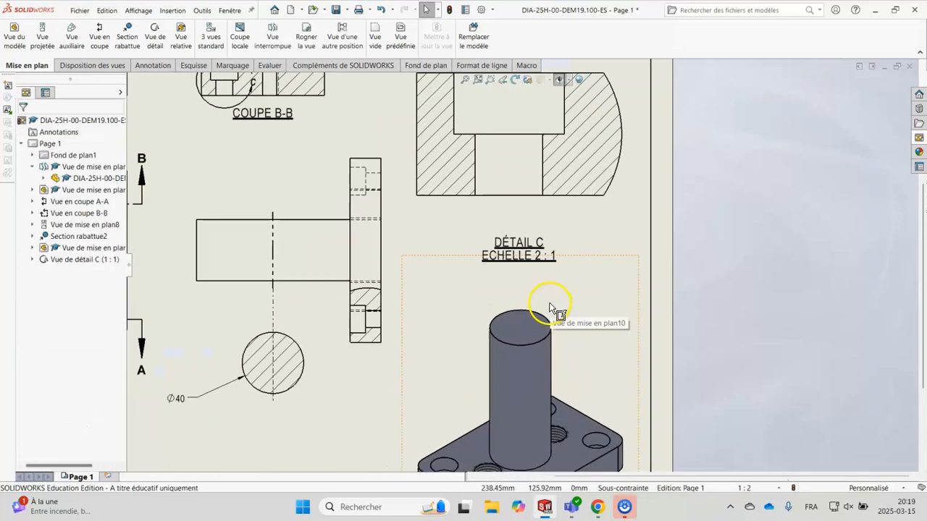
{"action": "scroll", "coordinate": [539, 239], "scroll_direction": "down", "scroll_amount": 3}
{"action": "scroll", "coordinate": [528, 145], "scroll_direction": "up", "scroll_amount": 3}
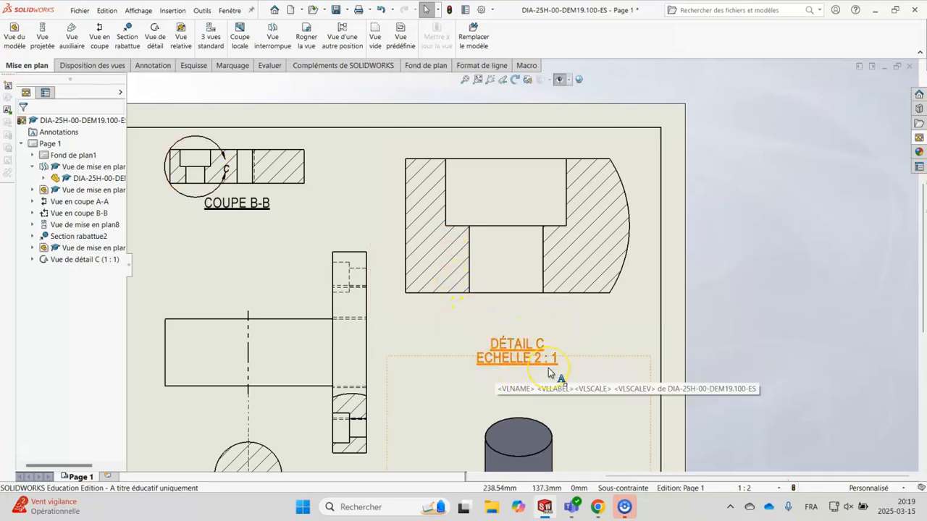
{"action": "left_click", "coordinate": [199, 173]}
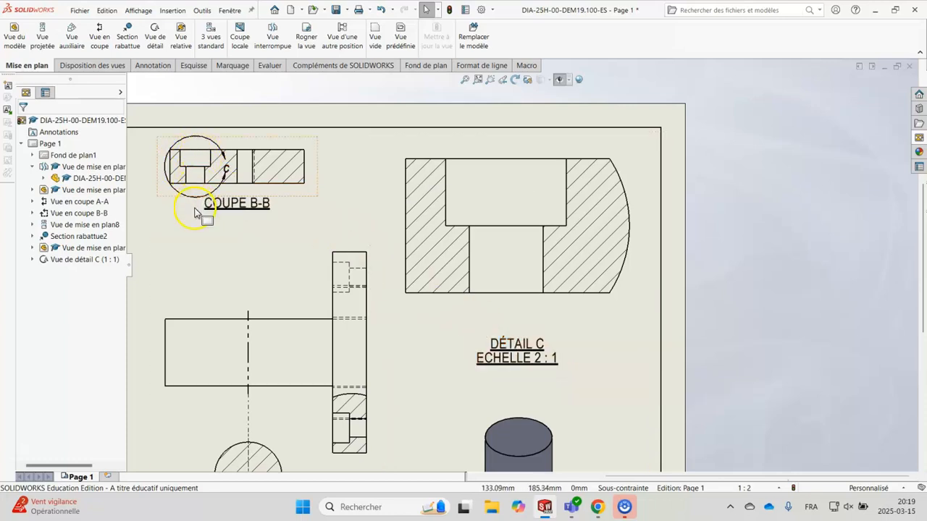
{"action": "scroll", "coordinate": [196, 215], "scroll_direction": "up", "scroll_amount": 5}
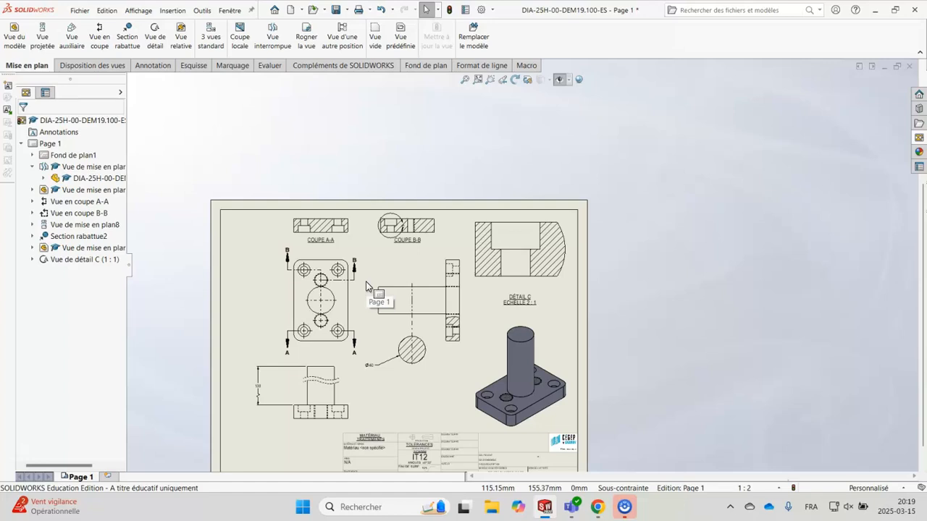
{"action": "left_click", "coordinate": [222, 251]}
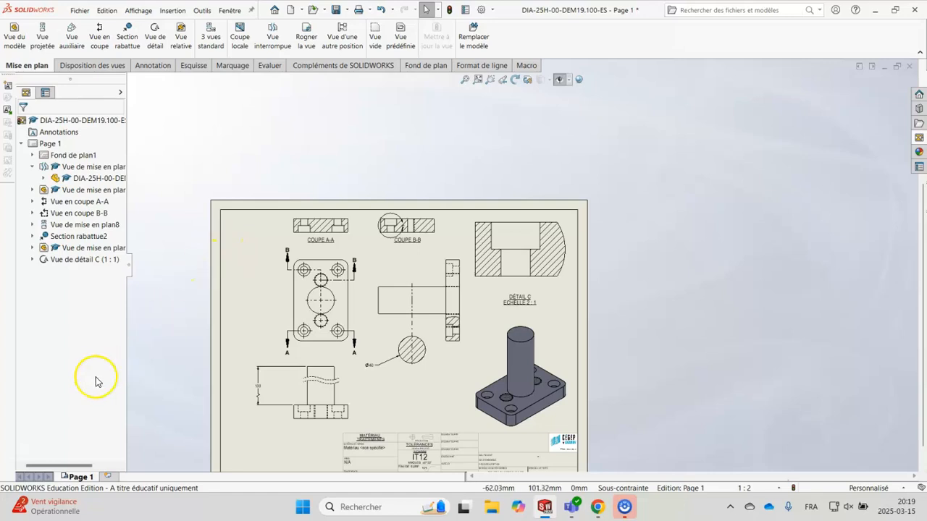